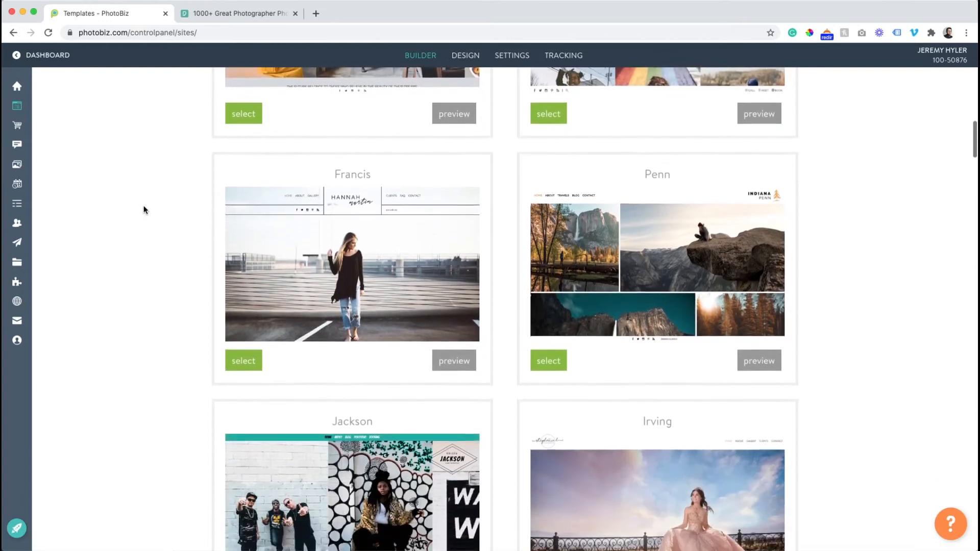
{"action": "scroll", "coordinate": [144, 209], "scroll_direction": "down", "scroll_amount": 8}
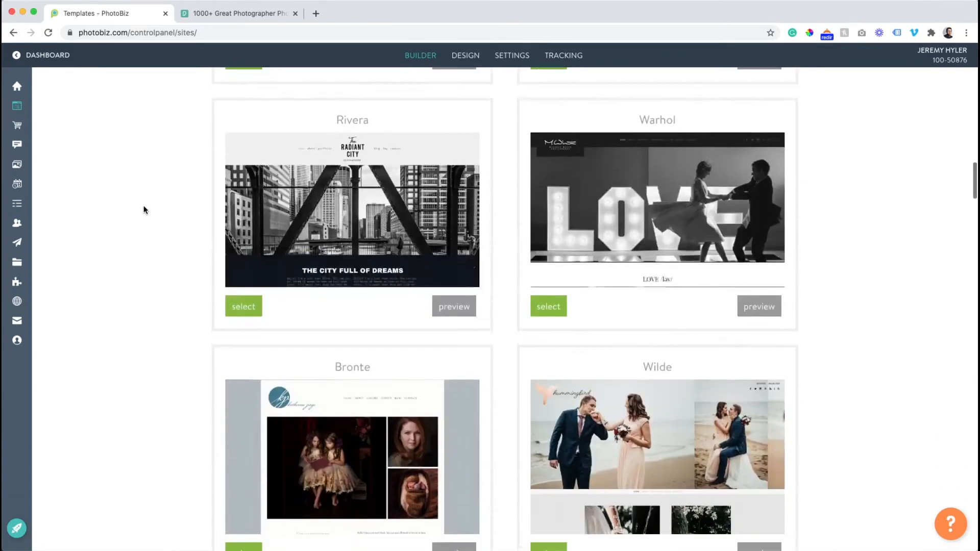
- Browse the website templates and create the site with the Adams template, confirming the choice to start with it
{"action": "scroll", "coordinate": [144, 210], "scroll_direction": "up", "scroll_amount": 20}
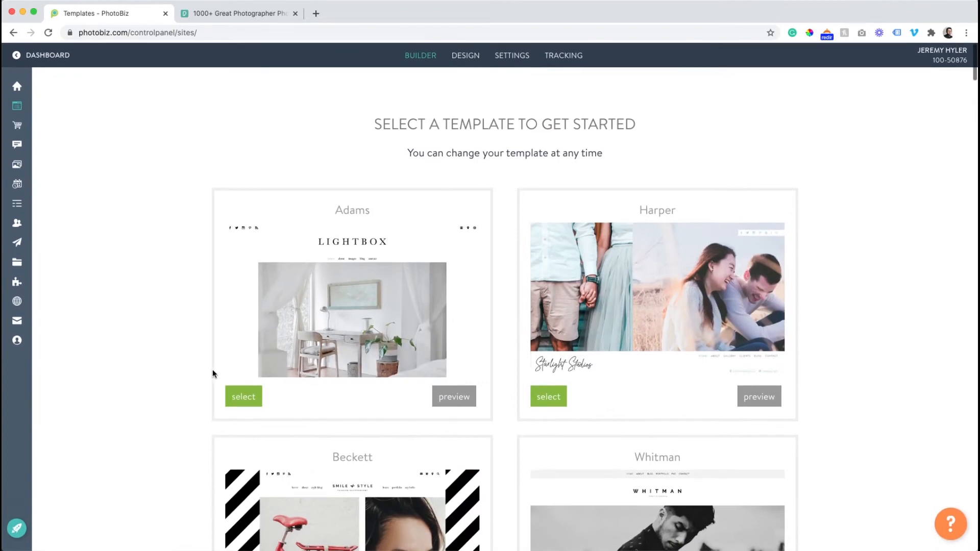
{"action": "left_click", "coordinate": [236, 397]}
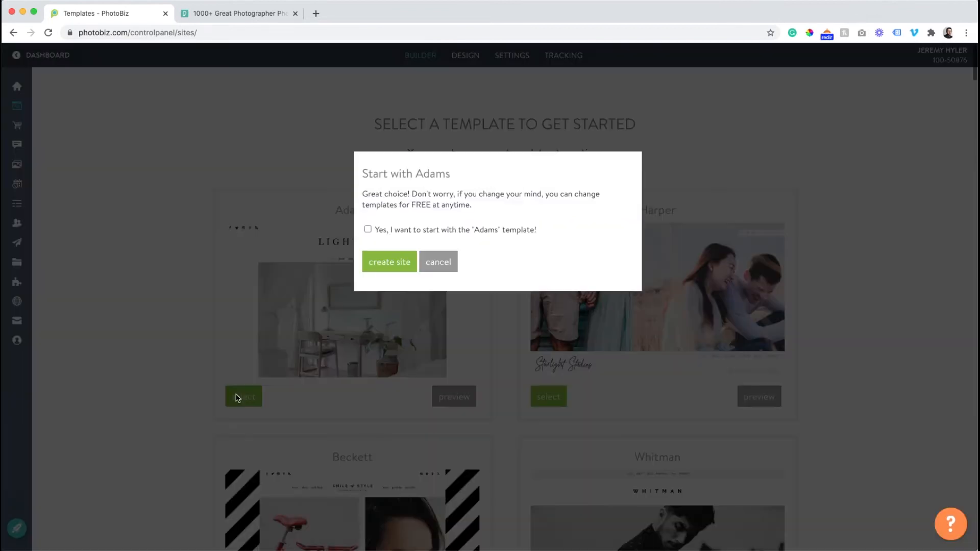
{"action": "left_click", "coordinate": [366, 231]}
{"action": "left_click", "coordinate": [398, 272]}
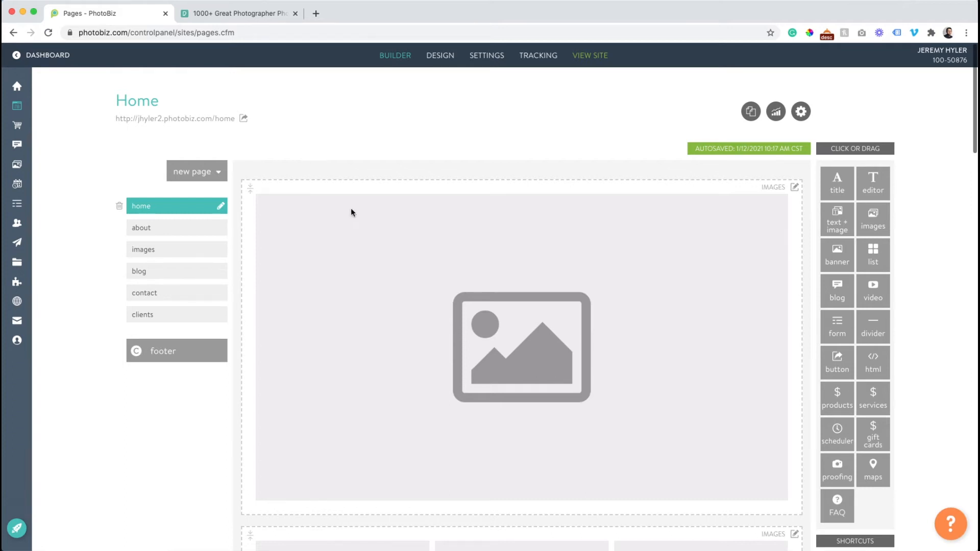
- Look through the home page's placeholder blocks in the builder and examine the same page on the live site
{"action": "scroll", "coordinate": [350, 207], "scroll_direction": "down", "scroll_amount": 5}
{"action": "scroll", "coordinate": [352, 211], "scroll_direction": "down", "scroll_amount": 10}
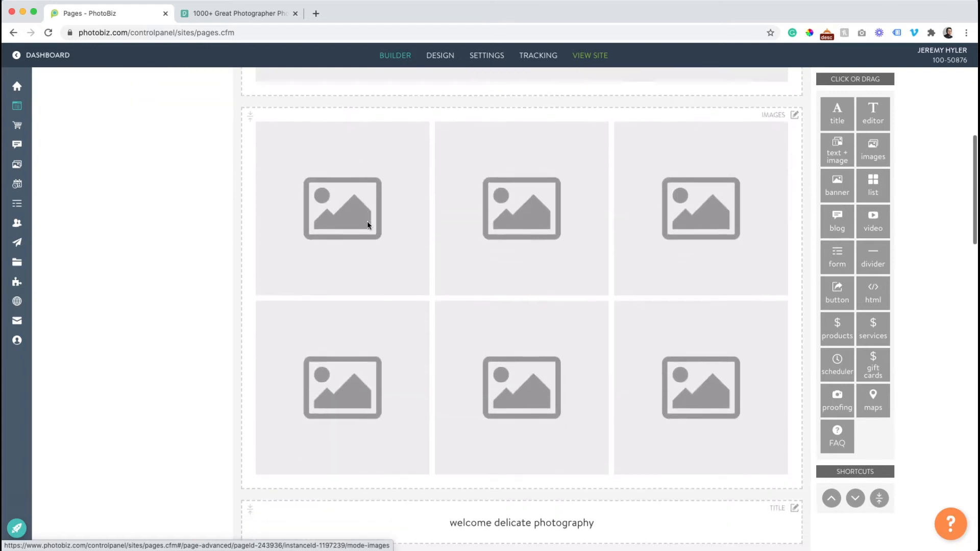
{"action": "scroll", "coordinate": [367, 221], "scroll_direction": "down", "scroll_amount": 5}
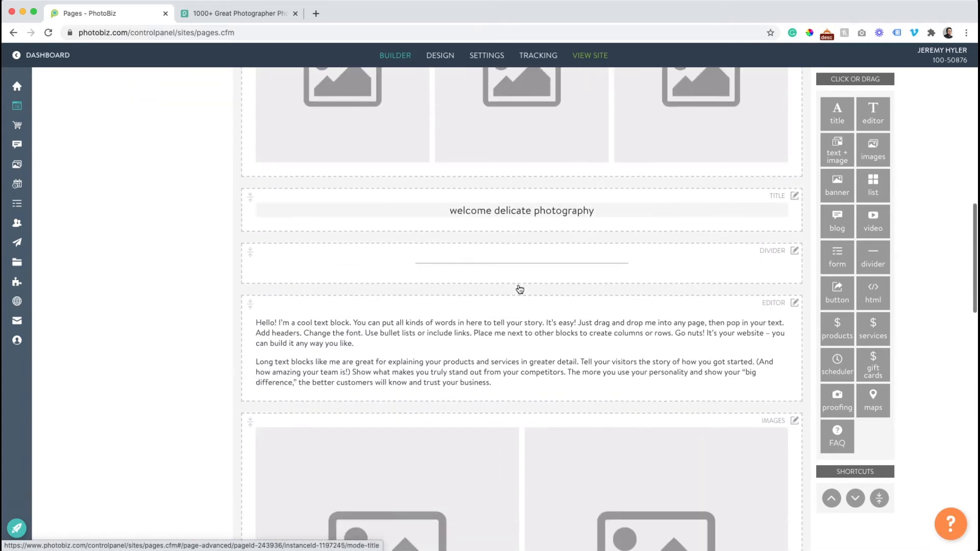
{"action": "scroll", "coordinate": [456, 305], "scroll_direction": "down", "scroll_amount": 15}
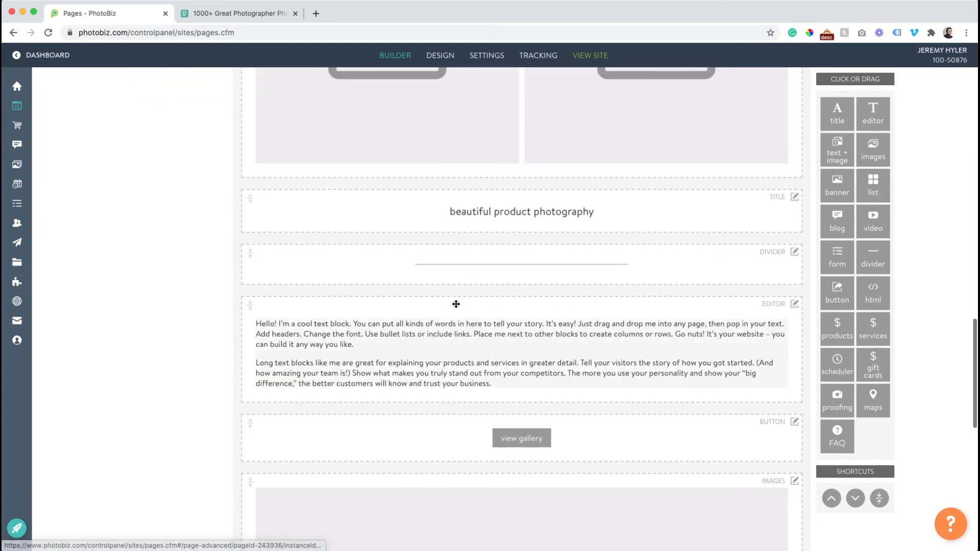
{"action": "scroll", "coordinate": [456, 307], "scroll_direction": "up", "scroll_amount": 20}
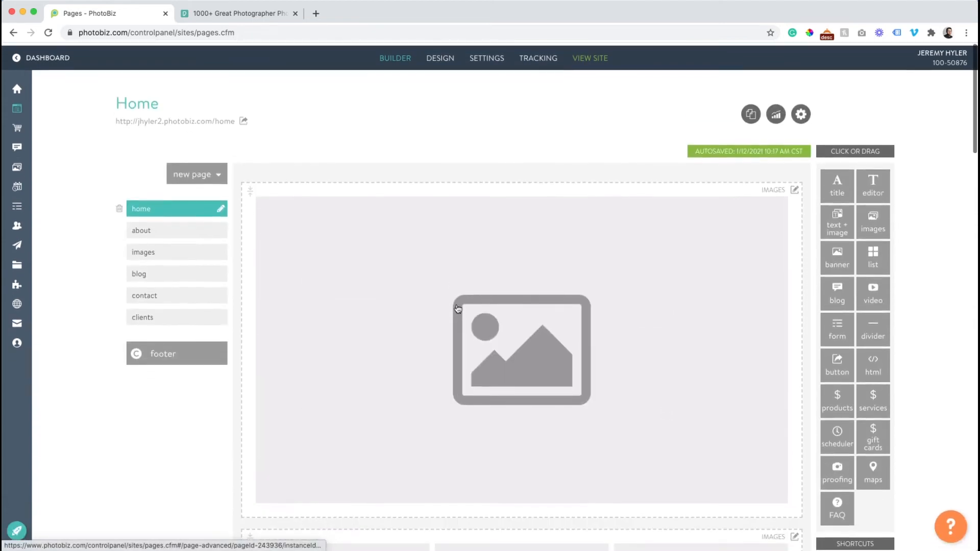
{"action": "left_click", "coordinate": [592, 57]}
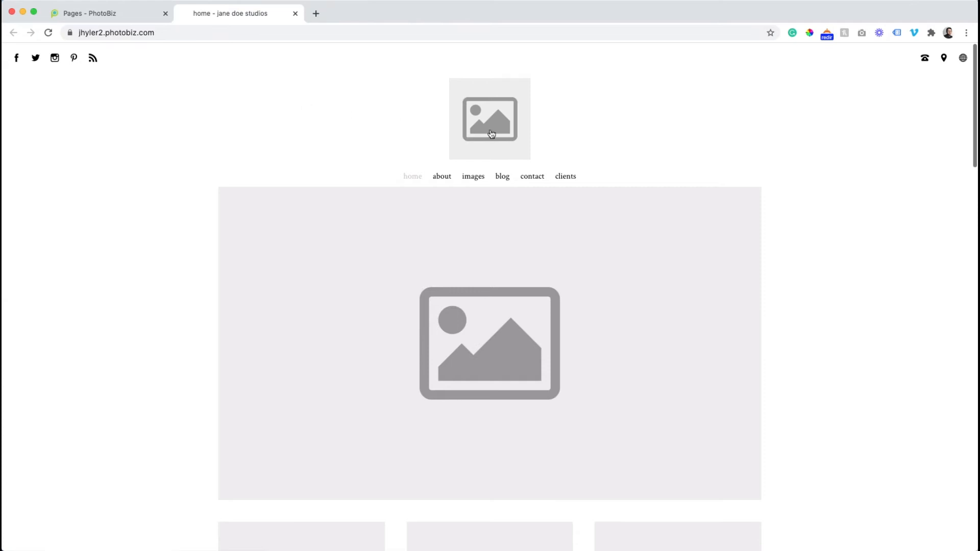
{"action": "scroll", "coordinate": [470, 123], "scroll_direction": "down", "scroll_amount": 3}
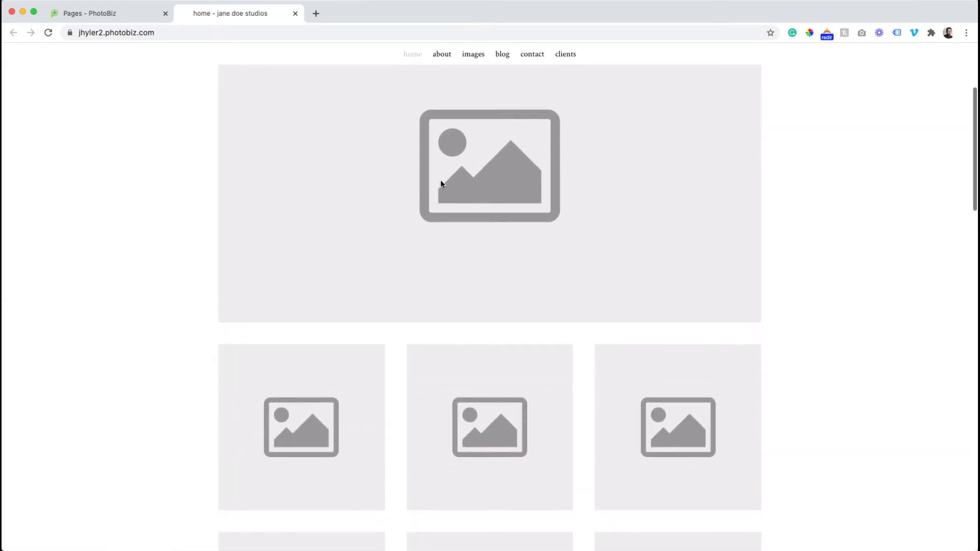
{"action": "scroll", "coordinate": [443, 184], "scroll_direction": "down", "scroll_amount": 10}
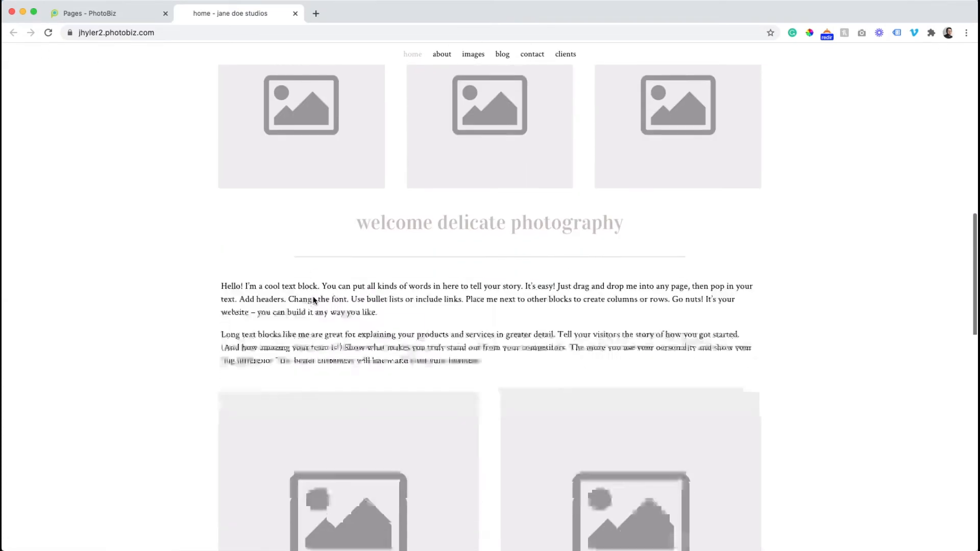
{"action": "scroll", "coordinate": [494, 153], "scroll_direction": "down", "scroll_amount": 20}
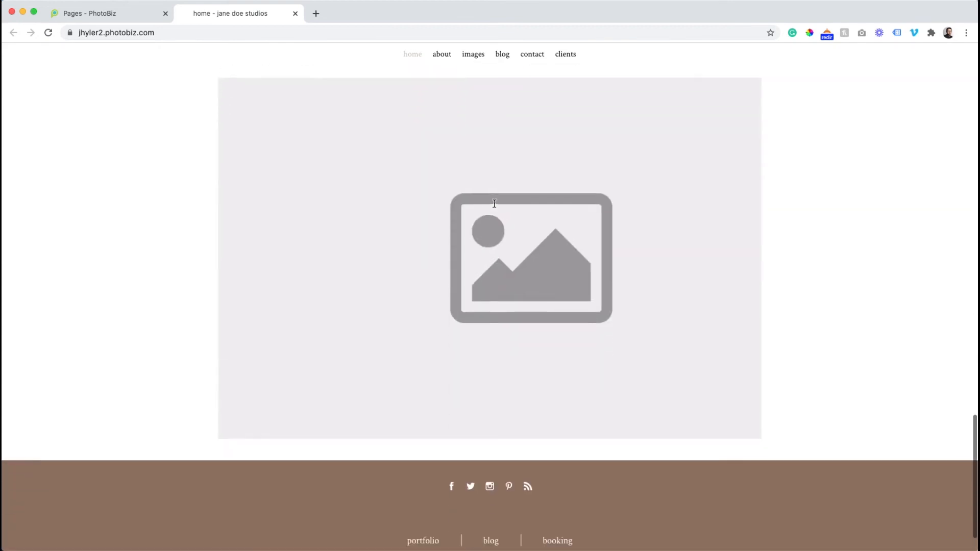
{"action": "scroll", "coordinate": [494, 203], "scroll_direction": "up", "scroll_amount": 20}
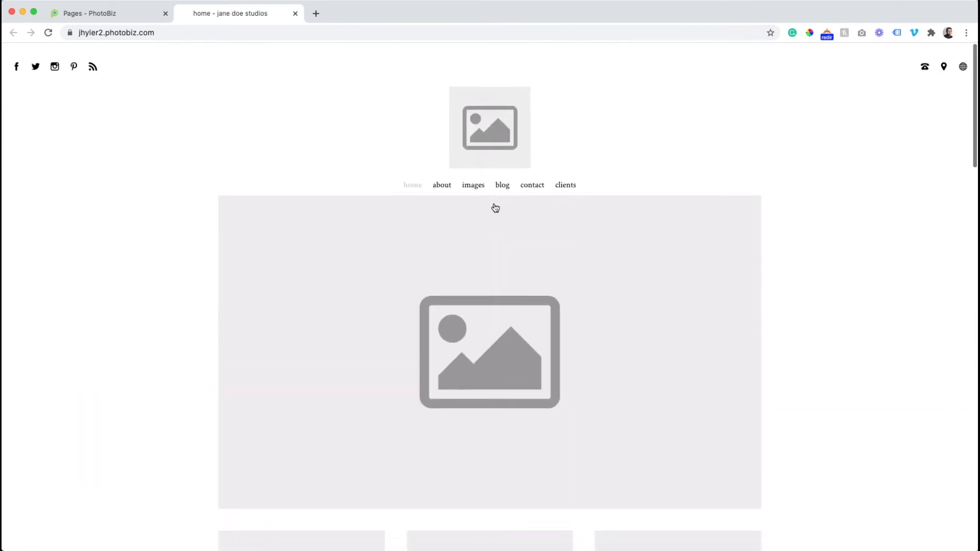
- Upload the photo studio's logo image as the main logo in the account's branding details
{"action": "left_click", "coordinate": [91, 14]}
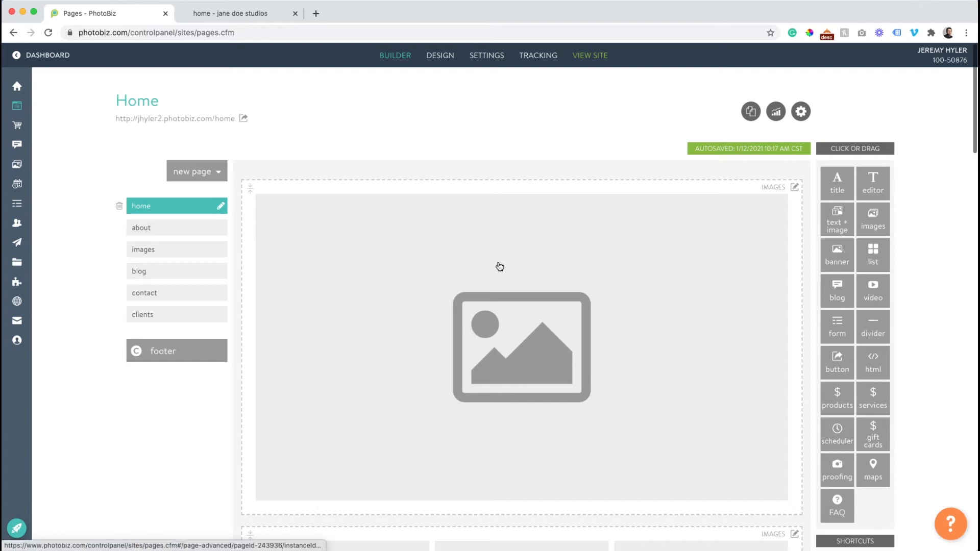
{"action": "left_click", "coordinate": [496, 59]}
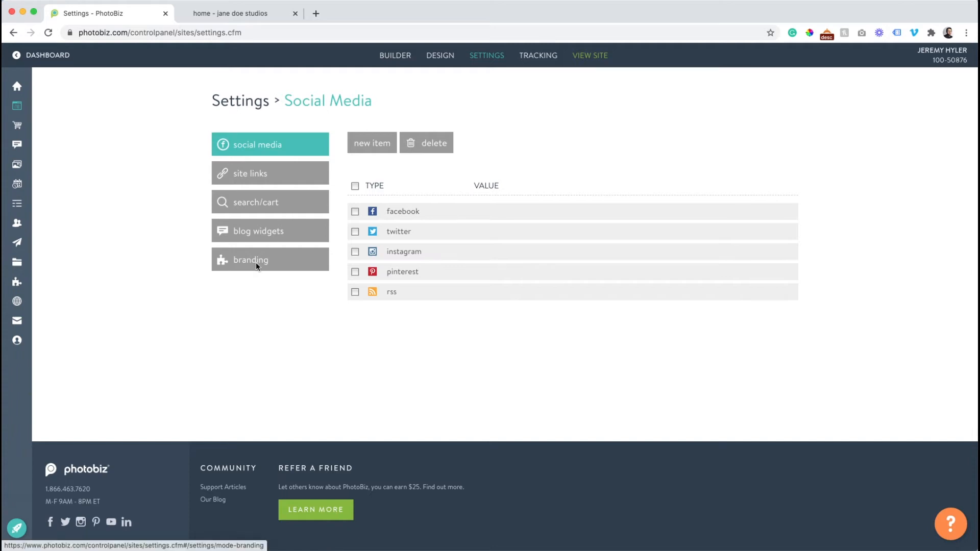
{"action": "left_click", "coordinate": [256, 261]}
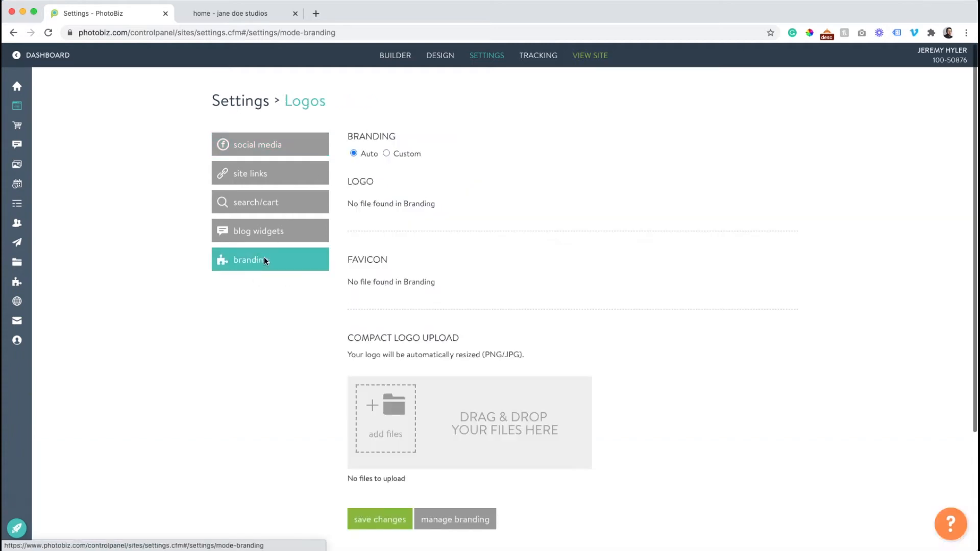
{"action": "mouse_move", "coordinate": [30, 284]}
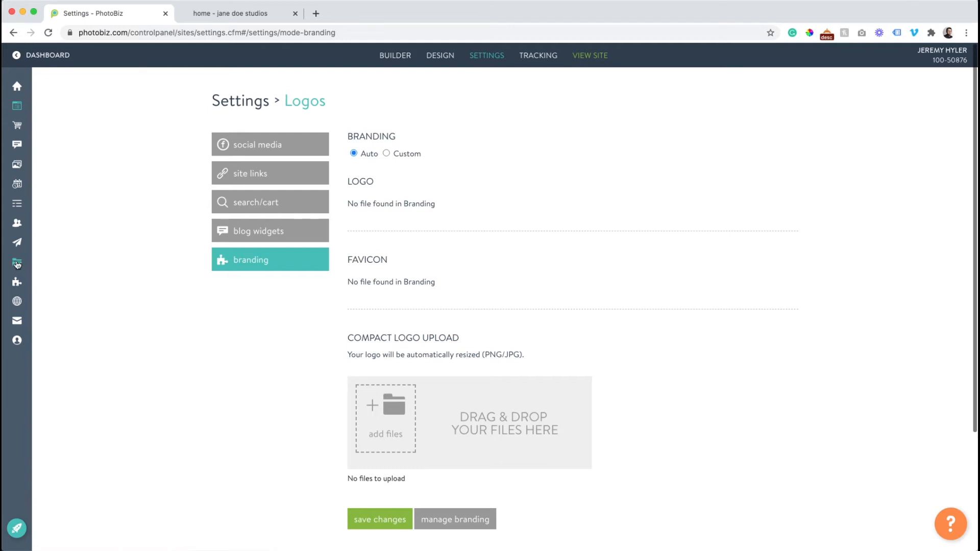
{"action": "mouse_move", "coordinate": [72, 265]}
{"action": "left_click", "coordinate": [59, 282]}
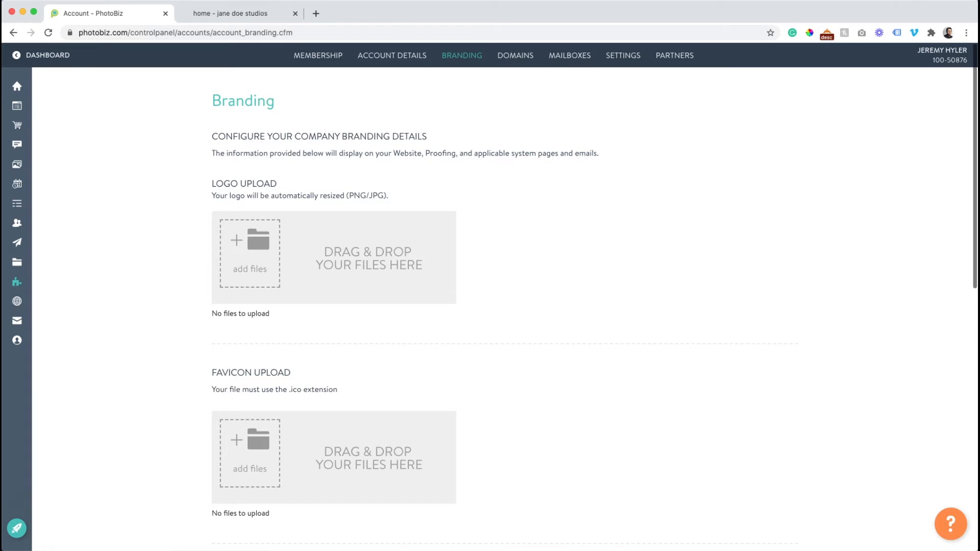
{"action": "left_click_drag", "start_coordinate": [664, 250], "coordinate": [237, 247]}
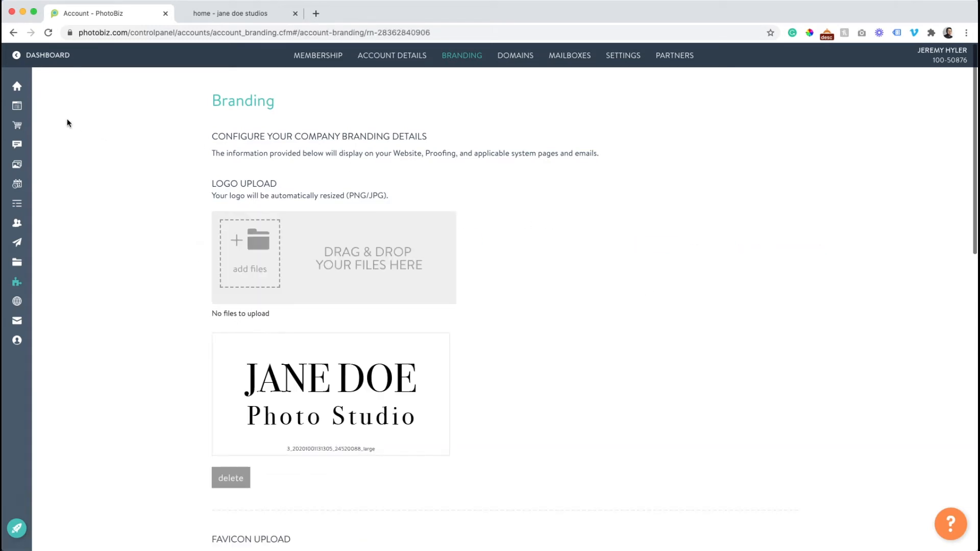
- Keep the website's branding on Auto in the site settings and upload a compact logo image
{"action": "left_click", "coordinate": [62, 105]}
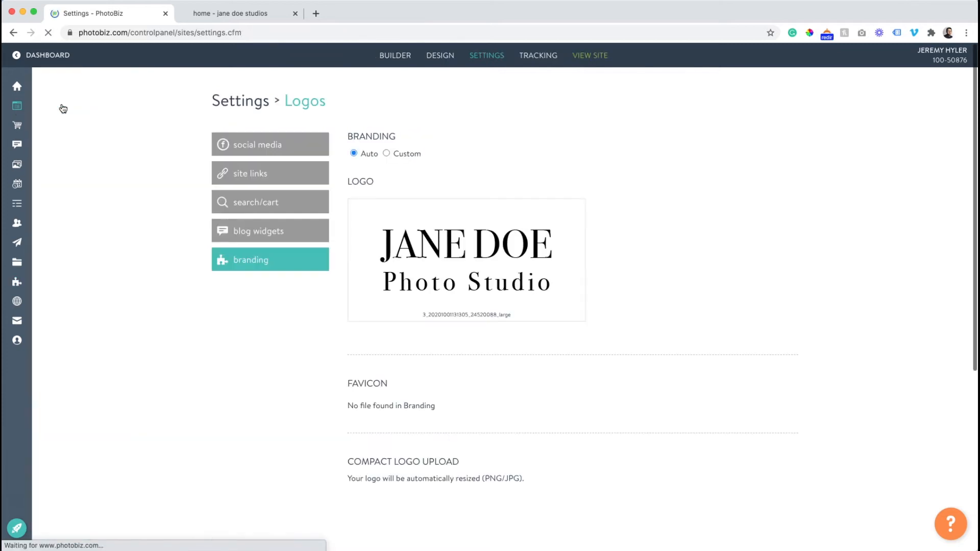
{"action": "left_click", "coordinate": [387, 154]}
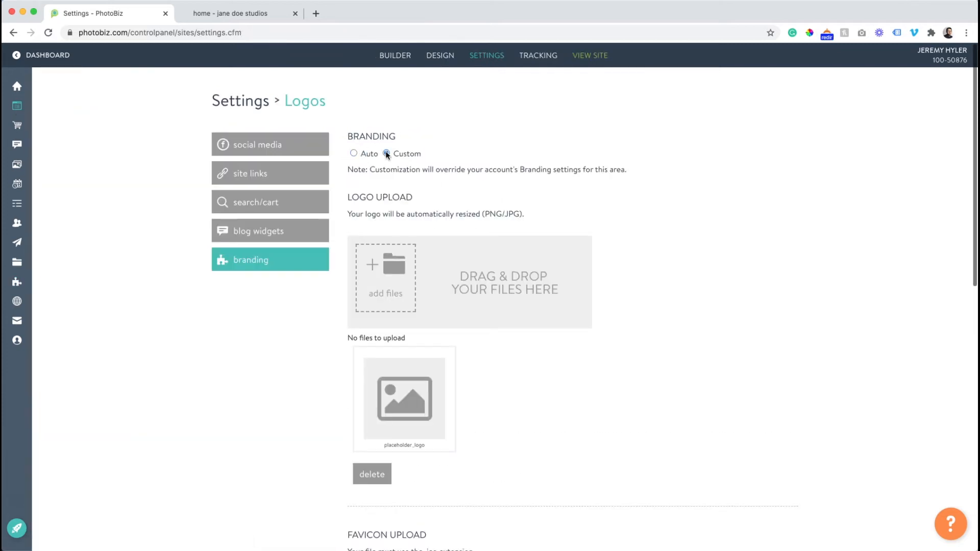
{"action": "left_click", "coordinate": [353, 153]}
{"action": "scroll", "coordinate": [377, 180], "scroll_direction": "down", "scroll_amount": 5}
{"action": "scroll", "coordinate": [379, 184], "scroll_direction": "down", "scroll_amount": 3}
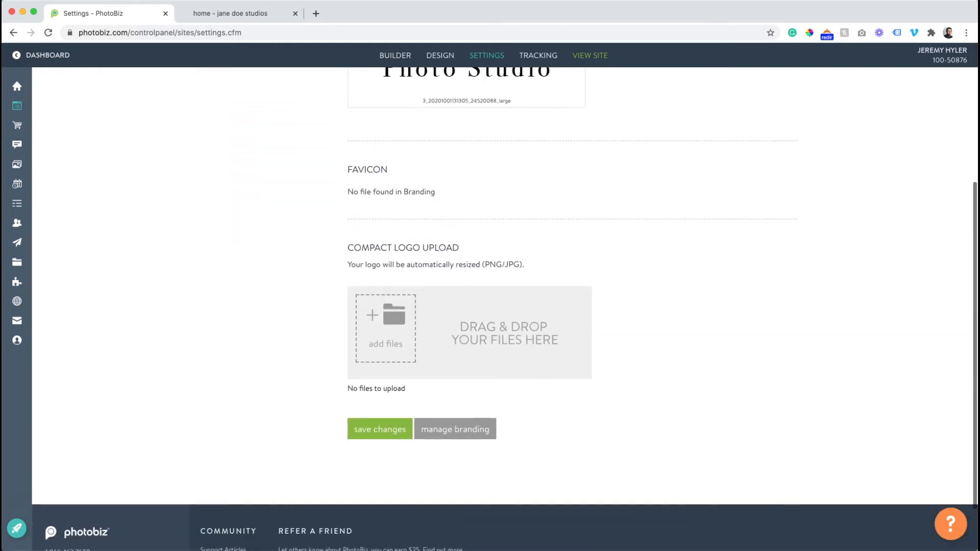
{"action": "left_click_drag", "start_coordinate": [978, 276], "coordinate": [393, 316]}
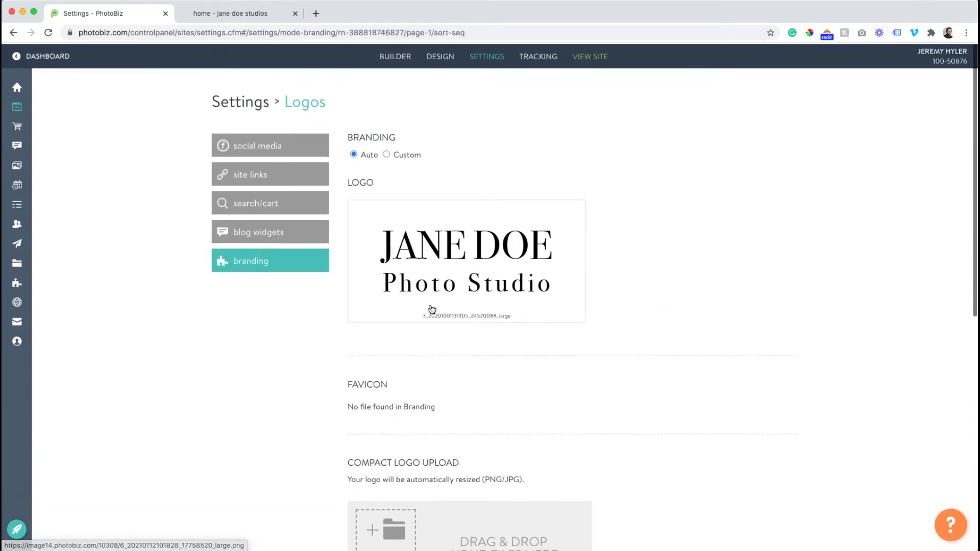
- Reload the live site to check the logo in its header, and return to the site settings
{"action": "left_click", "coordinate": [208, 18]}
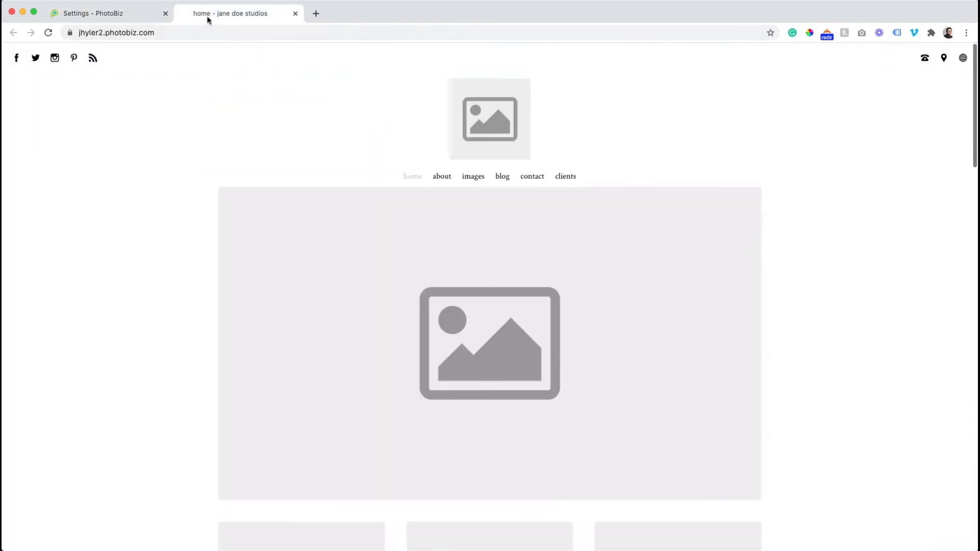
{"action": "left_click", "coordinate": [47, 33]}
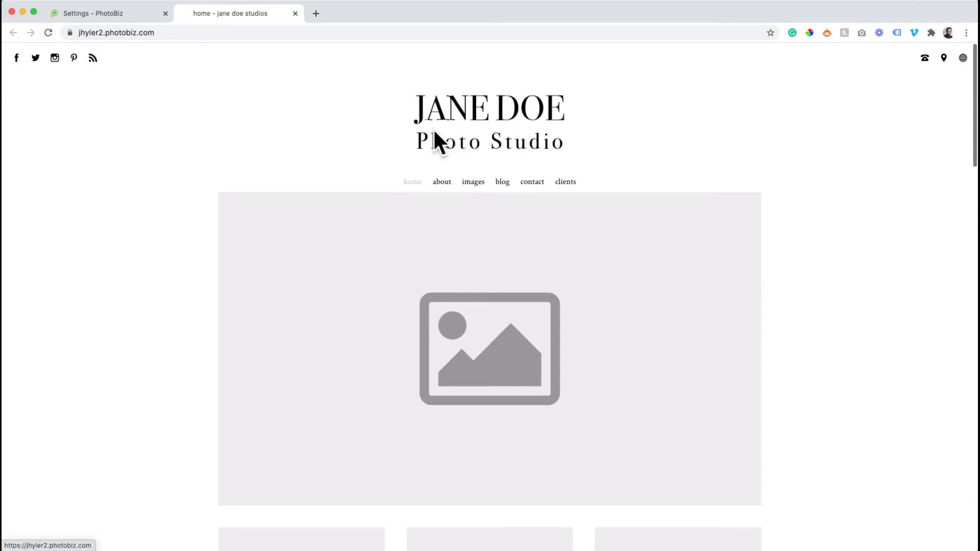
{"action": "left_click", "coordinate": [74, 14]}
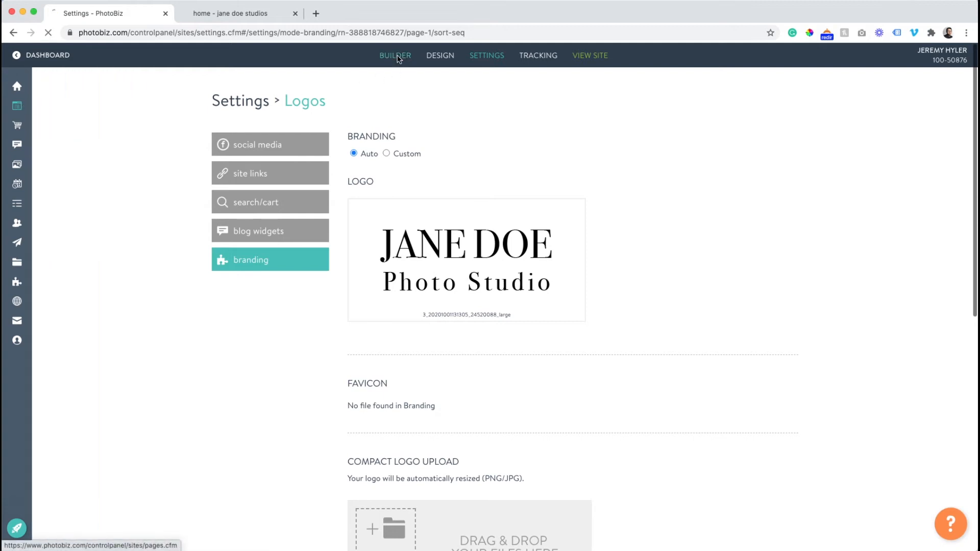
- Open the placeholder image in the home page's first images block for editing
{"action": "left_click", "coordinate": [398, 58]}
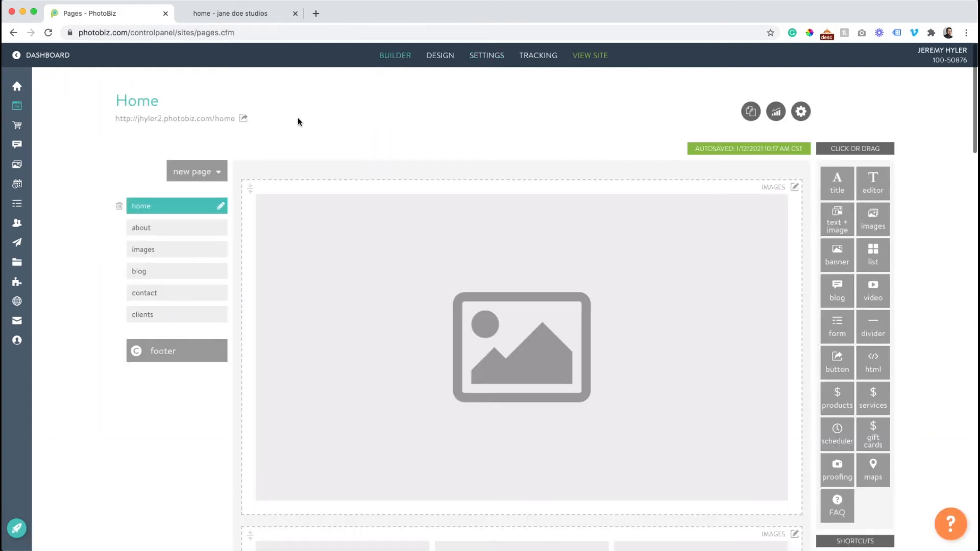
{"action": "scroll", "coordinate": [289, 122], "scroll_direction": "down", "scroll_amount": 3}
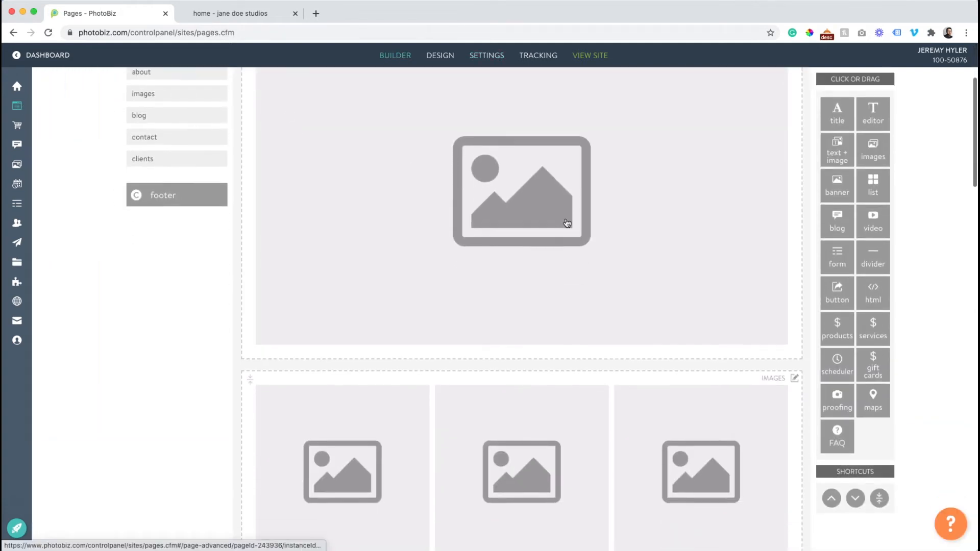
{"action": "scroll", "coordinate": [541, 192], "scroll_direction": "up", "scroll_amount": 3}
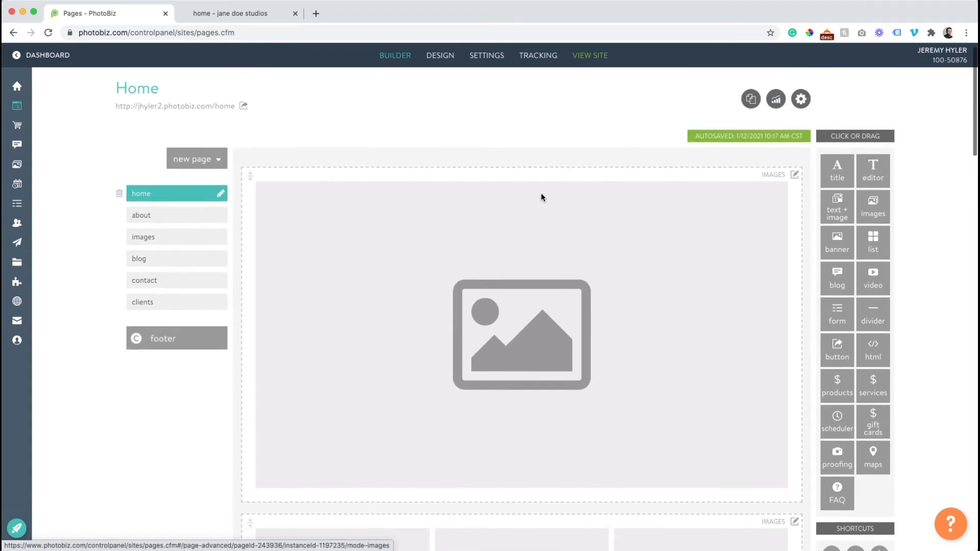
{"action": "scroll", "coordinate": [542, 197], "scroll_direction": "up", "scroll_amount": 1}
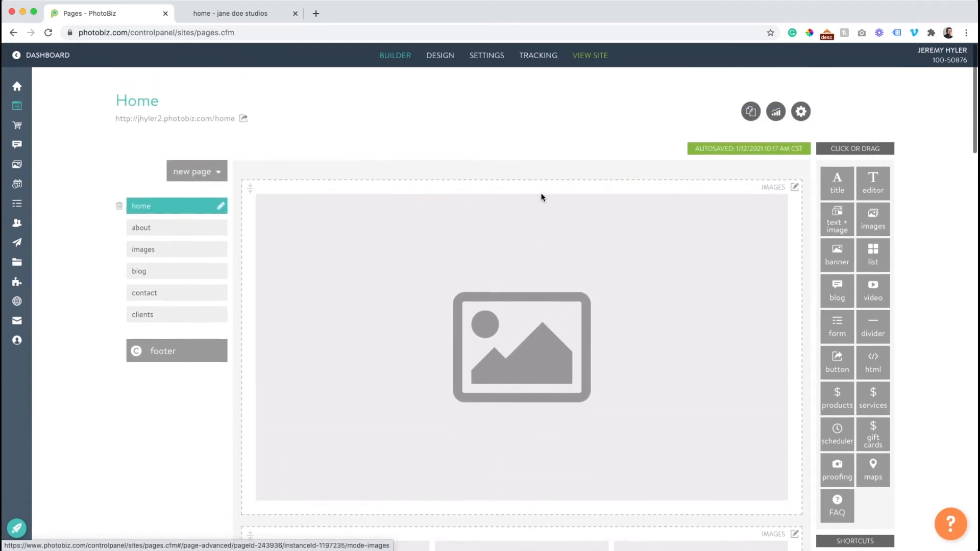
{"action": "left_click", "coordinate": [436, 269]}
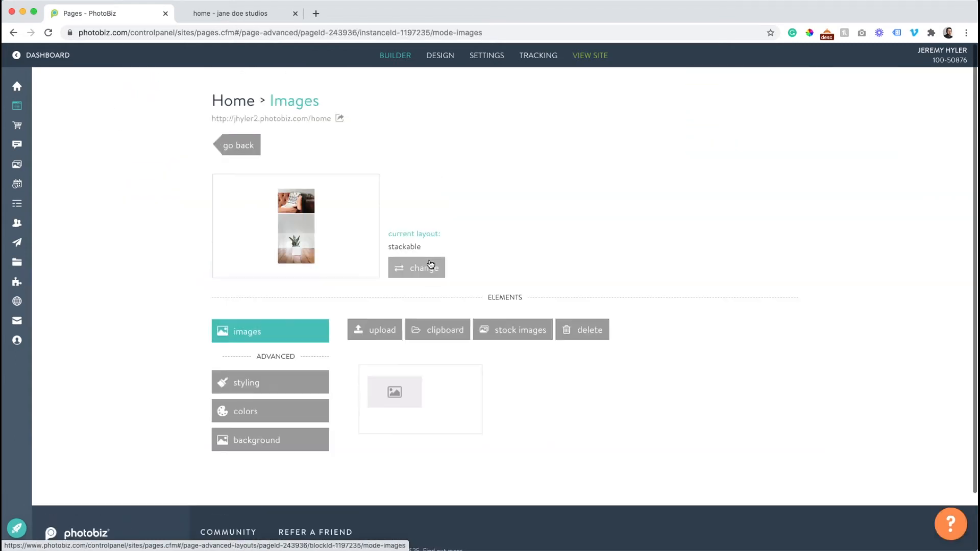
{"action": "left_click", "coordinate": [397, 393]}
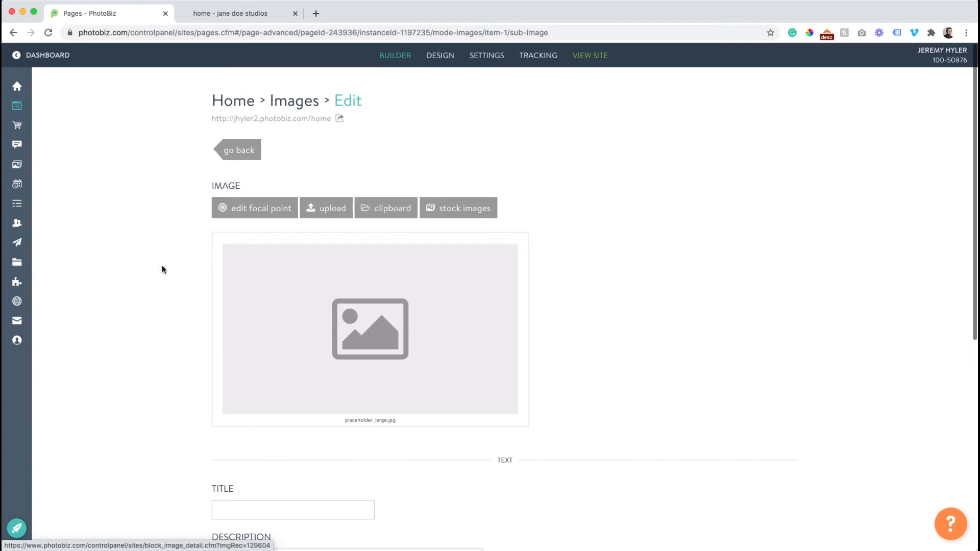
- Upload the batch of 15 portfolio photos to the clipboard in the account's files
{"action": "mouse_move", "coordinate": [23, 264]}
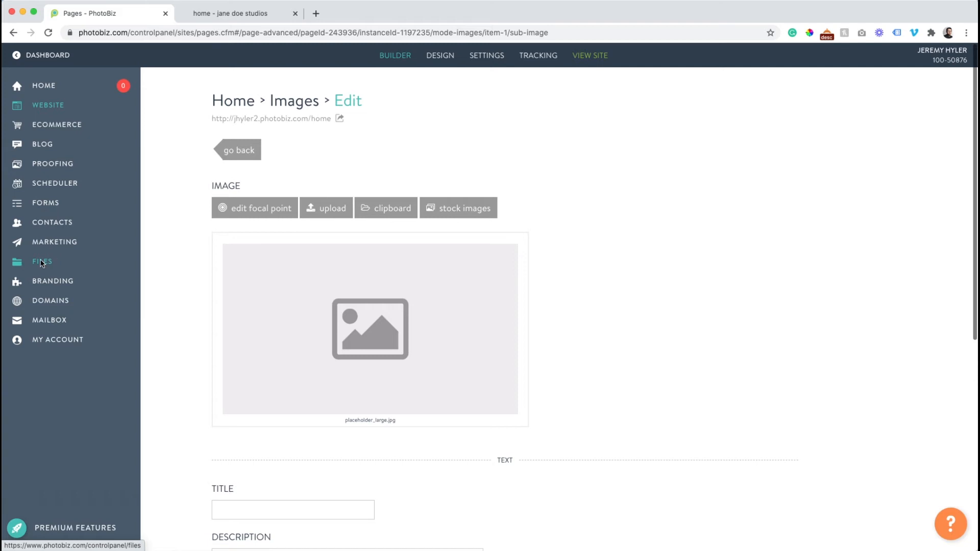
{"action": "left_click", "coordinate": [42, 263]}
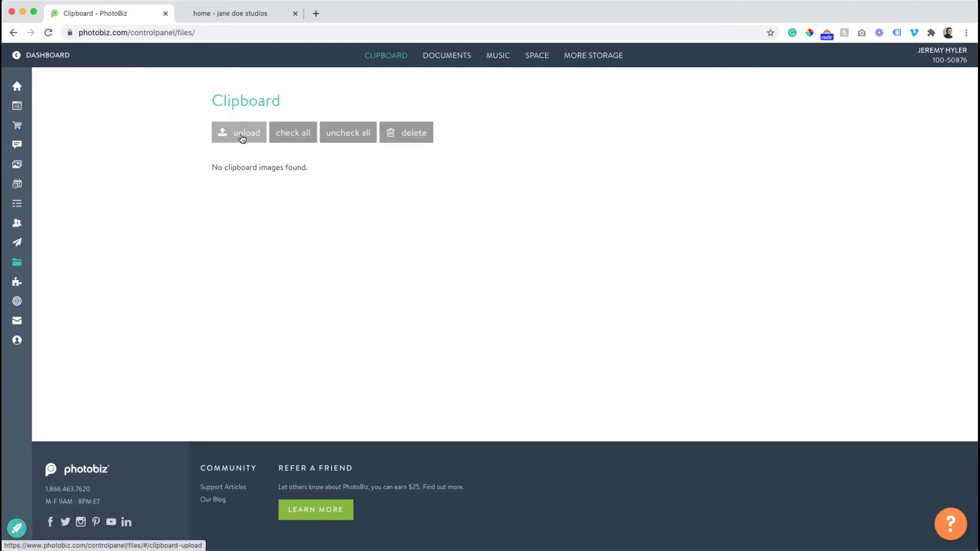
{"action": "left_click", "coordinate": [240, 133]}
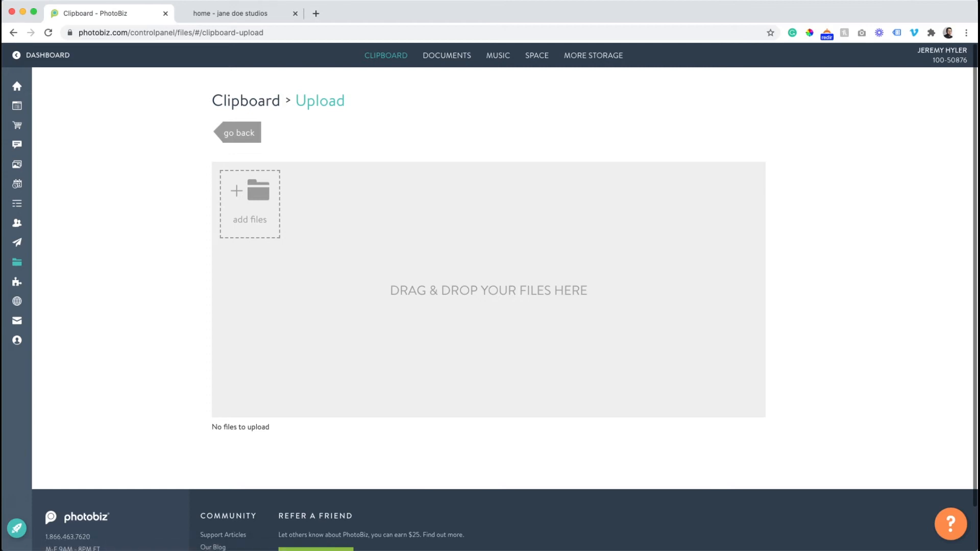
{"action": "key", "text": "super+Tab"}
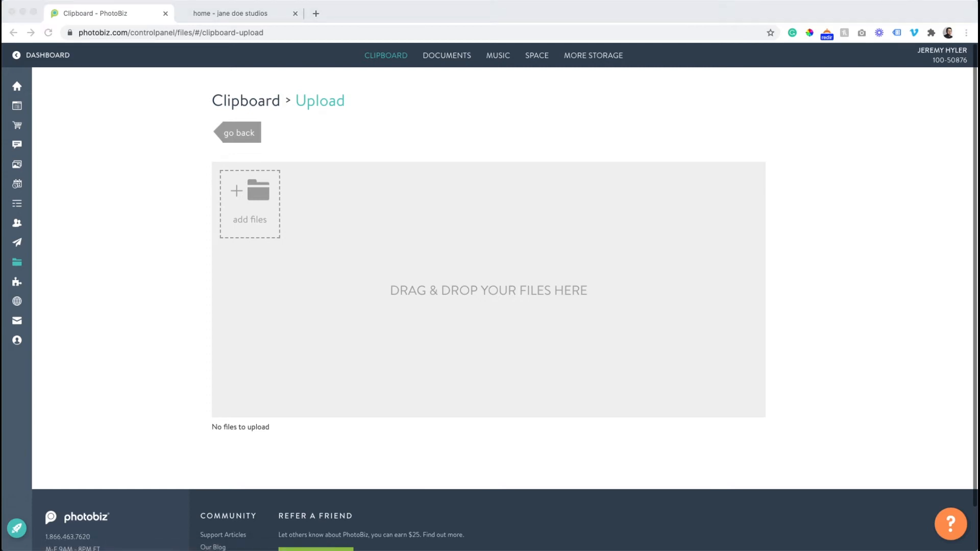
{"action": "left_click_drag", "start_coordinate": [940, 225], "coordinate": [452, 266]}
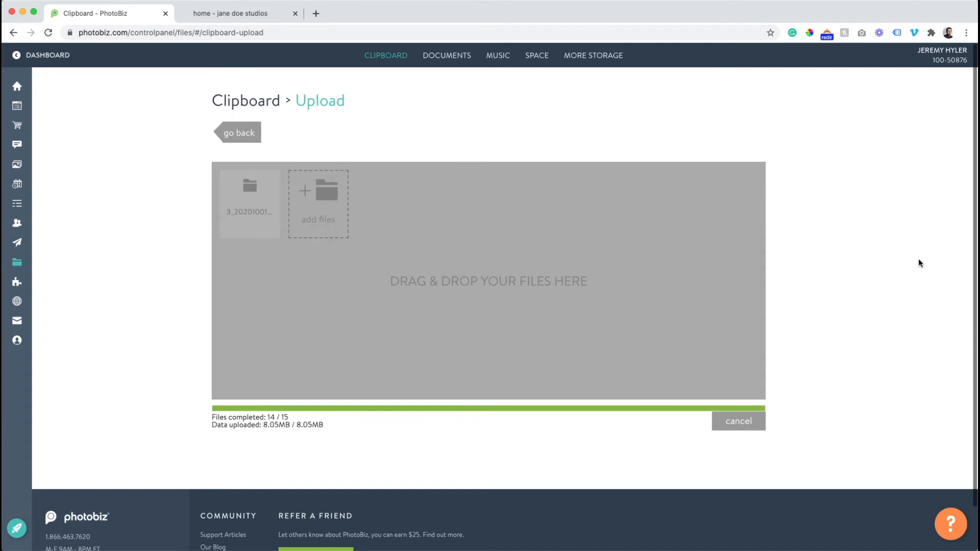
{"action": "scroll", "coordinate": [357, 312], "scroll_direction": "down", "scroll_amount": 5}
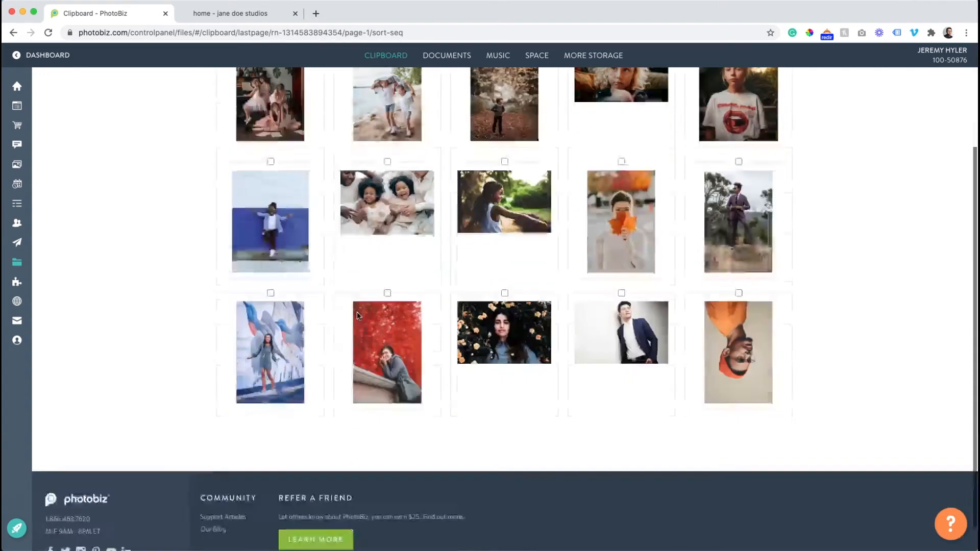
{"action": "scroll", "coordinate": [595, 335], "scroll_direction": "up", "scroll_amount": 5}
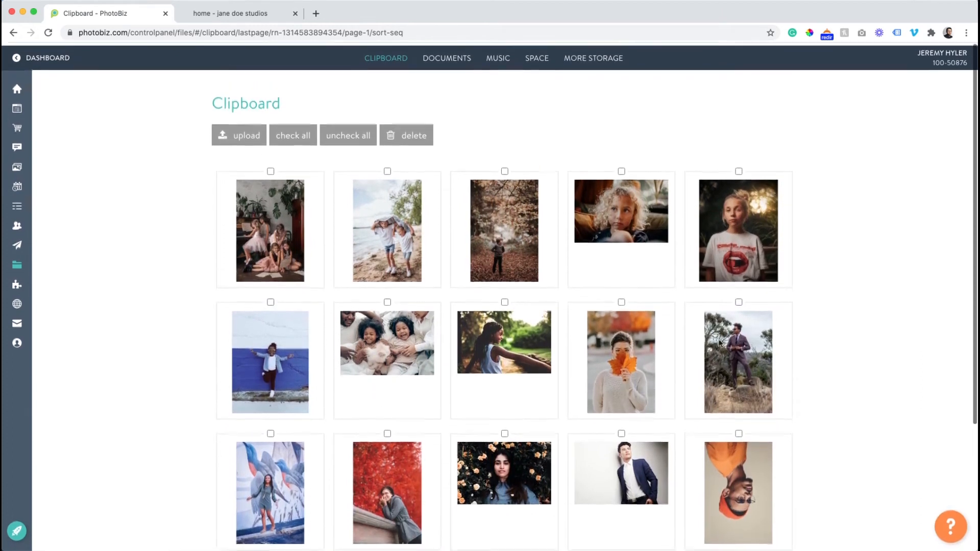
- Replace the placeholder in the home page's first images block with the clipboard photo of the woman among orange roses, and return to the page
{"action": "left_click", "coordinate": [43, 108]}
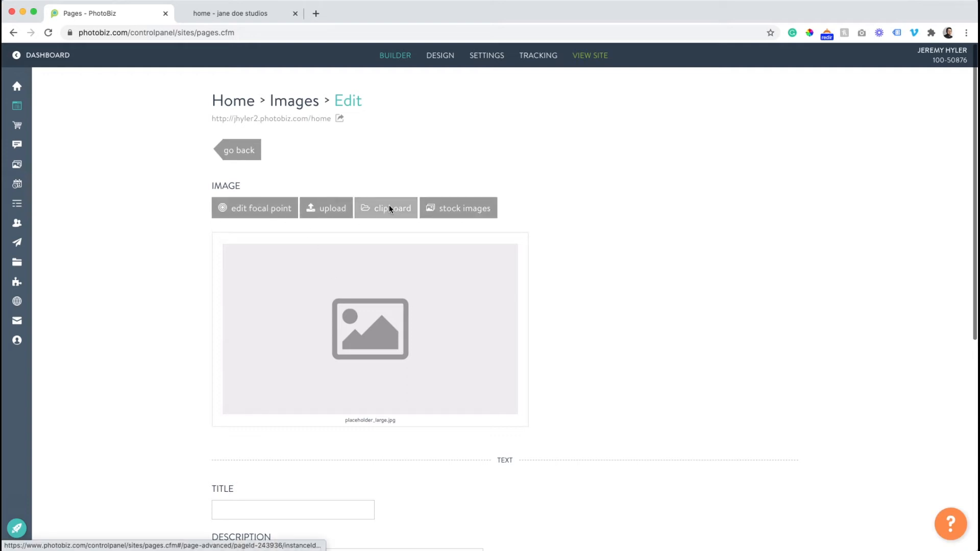
{"action": "left_click", "coordinate": [372, 210]}
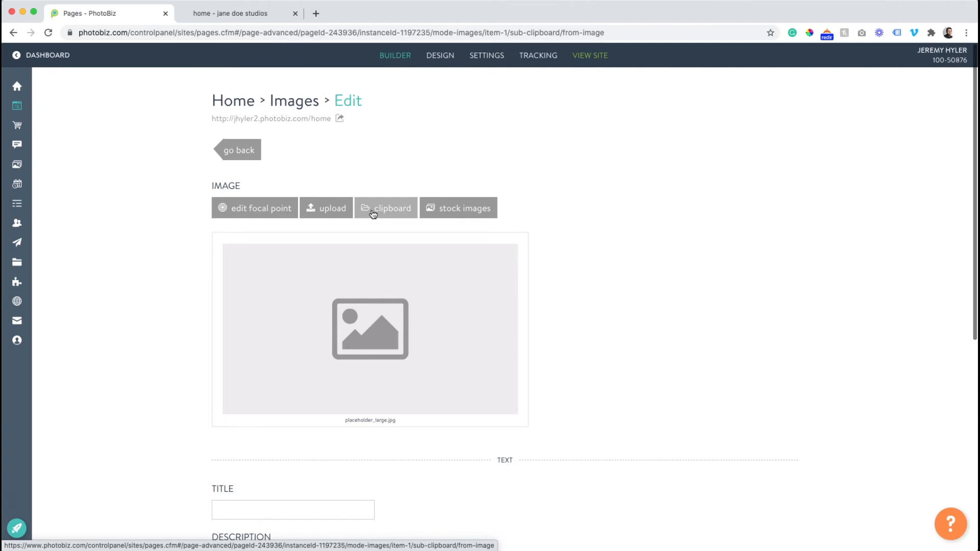
{"action": "scroll", "coordinate": [368, 251], "scroll_direction": "down", "scroll_amount": 5}
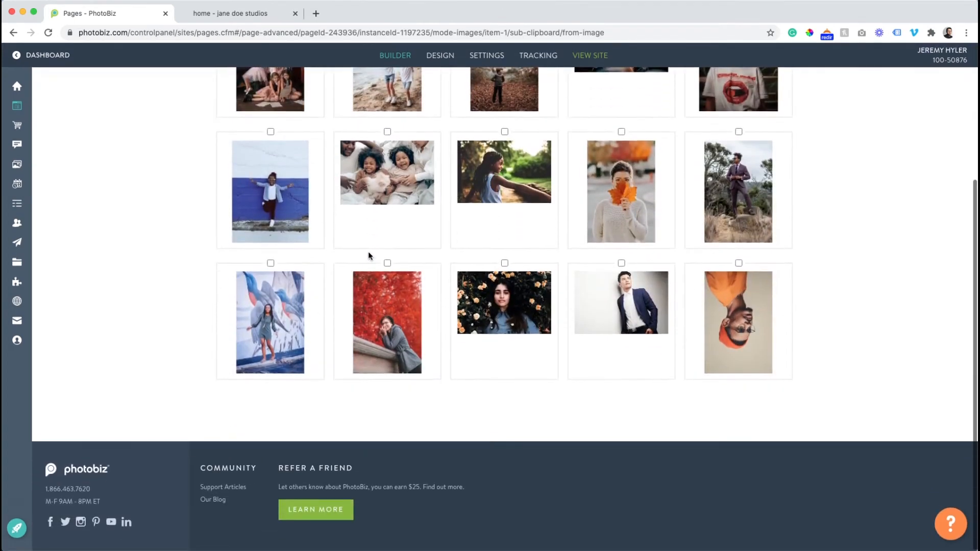
{"action": "left_click", "coordinate": [483, 312]}
{"action": "scroll", "coordinate": [449, 204], "scroll_direction": "up", "scroll_amount": 4}
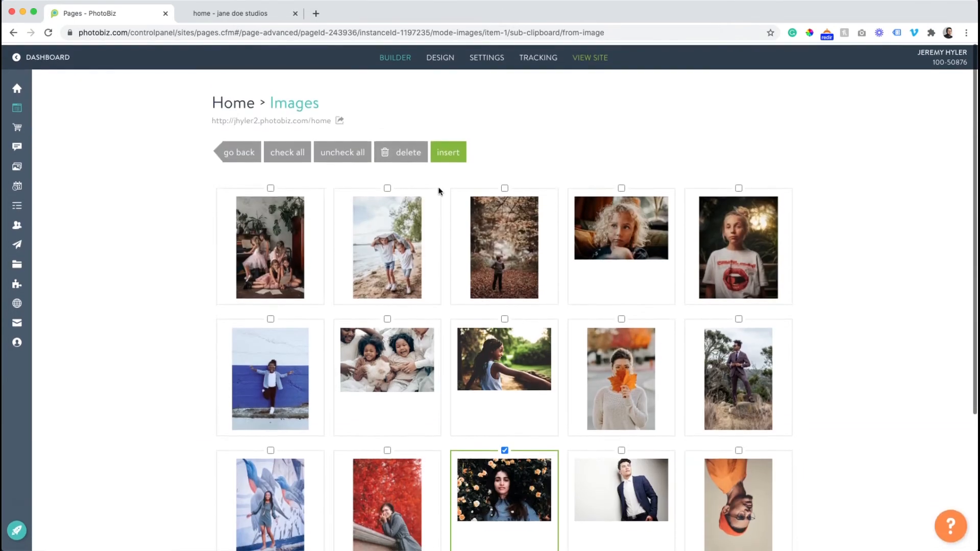
{"action": "left_click", "coordinate": [445, 149]}
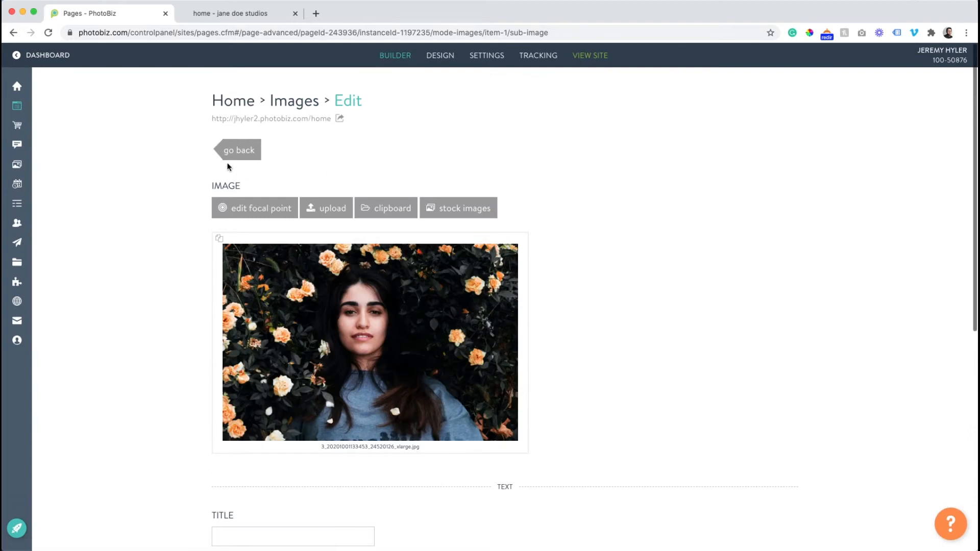
{"action": "left_click", "coordinate": [228, 152]}
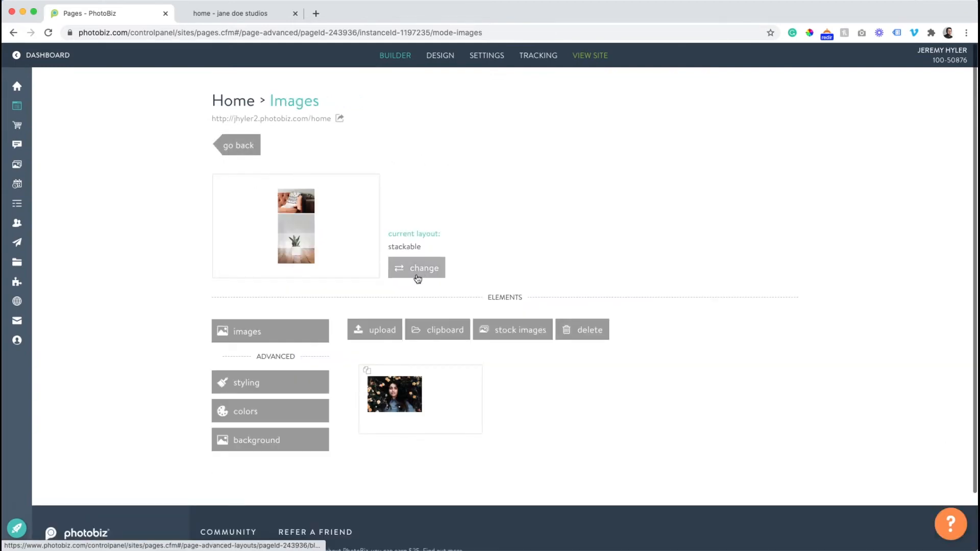
{"action": "left_click", "coordinate": [230, 143]}
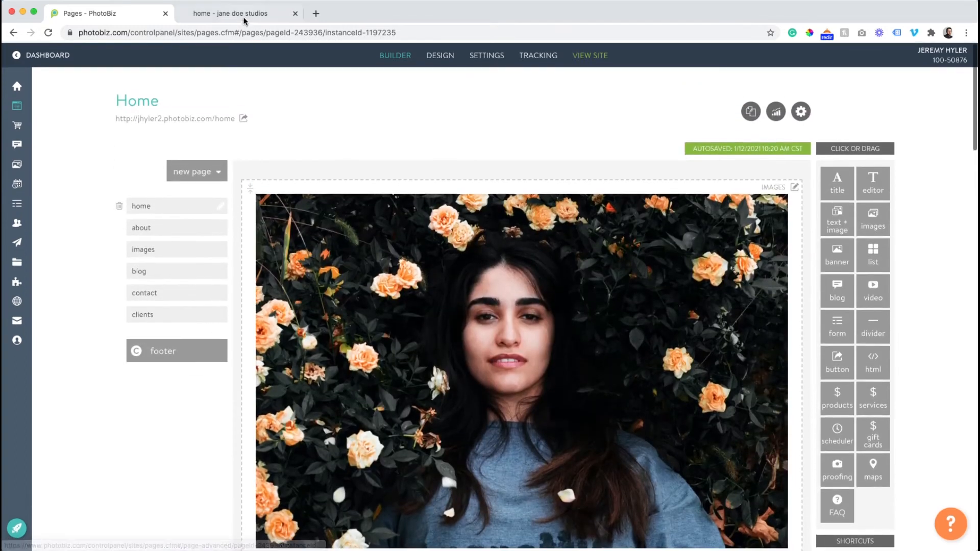
- Reload the live site to check the new main photo on the home page, and return to the page builder
{"action": "left_click", "coordinate": [278, 13]}
{"action": "left_click", "coordinate": [47, 33]}
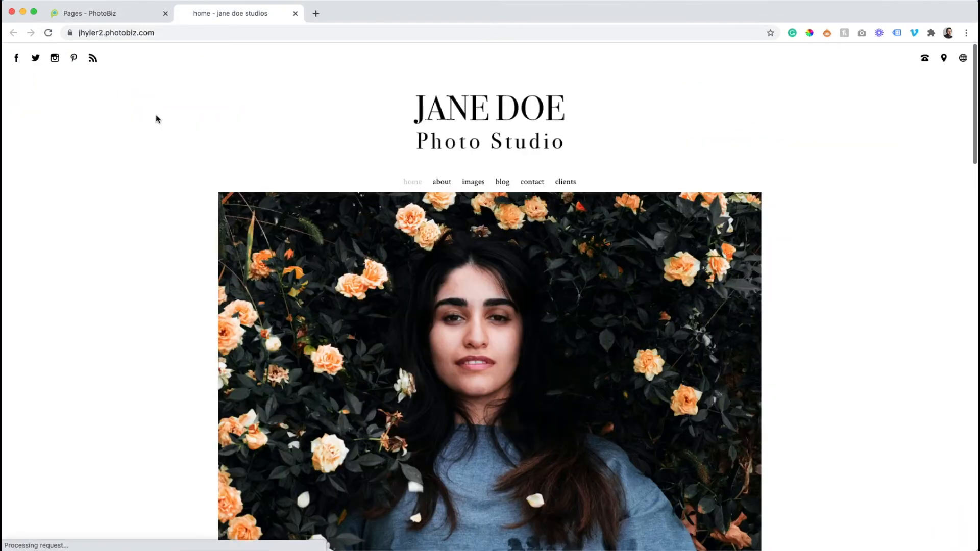
{"action": "scroll", "coordinate": [173, 125], "scroll_direction": "down", "scroll_amount": 5}
{"action": "scroll", "coordinate": [194, 149], "scroll_direction": "down", "scroll_amount": 7}
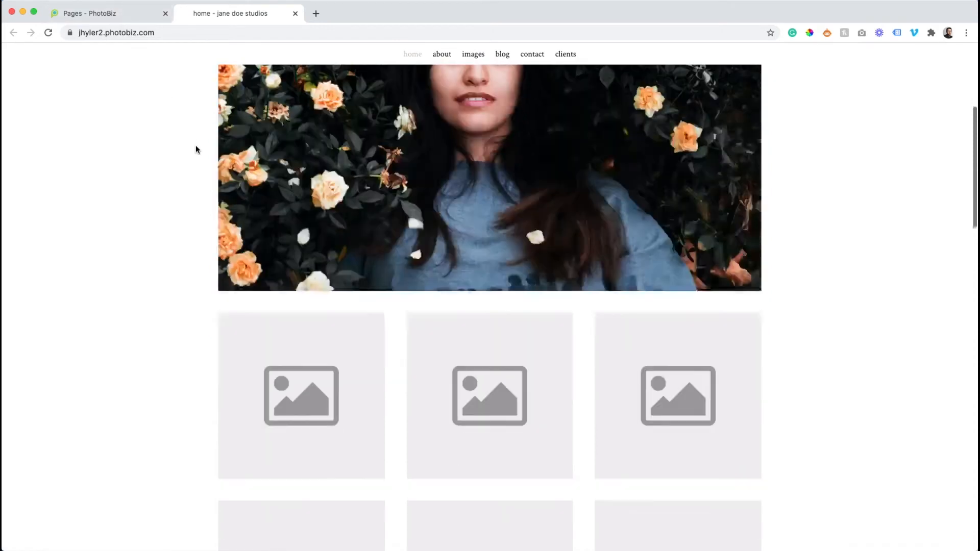
{"action": "left_click", "coordinate": [53, 21]}
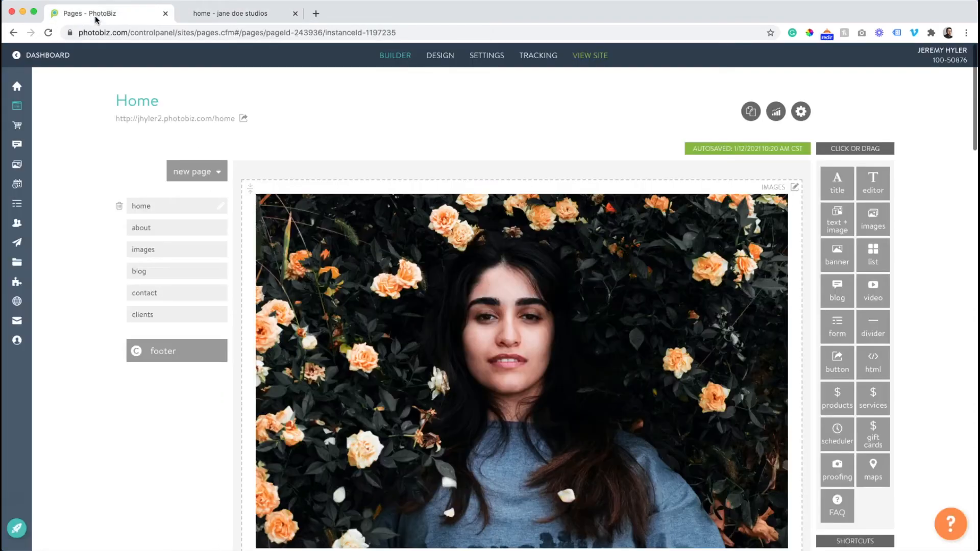
- Delete the three placeholder images on page 2 of the home page's square grid images block
{"action": "scroll", "coordinate": [357, 322], "scroll_direction": "down", "scroll_amount": 8}
{"action": "left_click", "coordinate": [361, 312]}
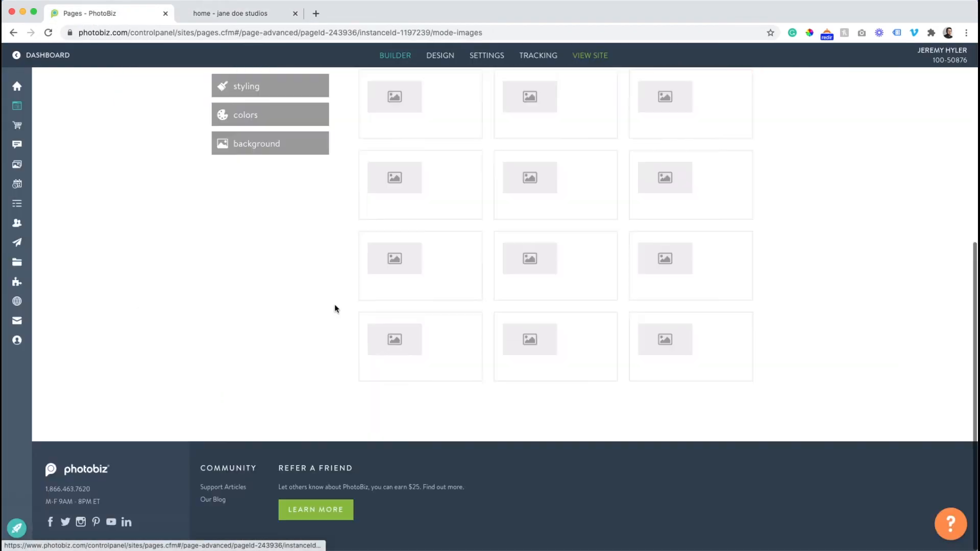
{"action": "scroll", "coordinate": [431, 376], "scroll_direction": "up", "scroll_amount": 4}
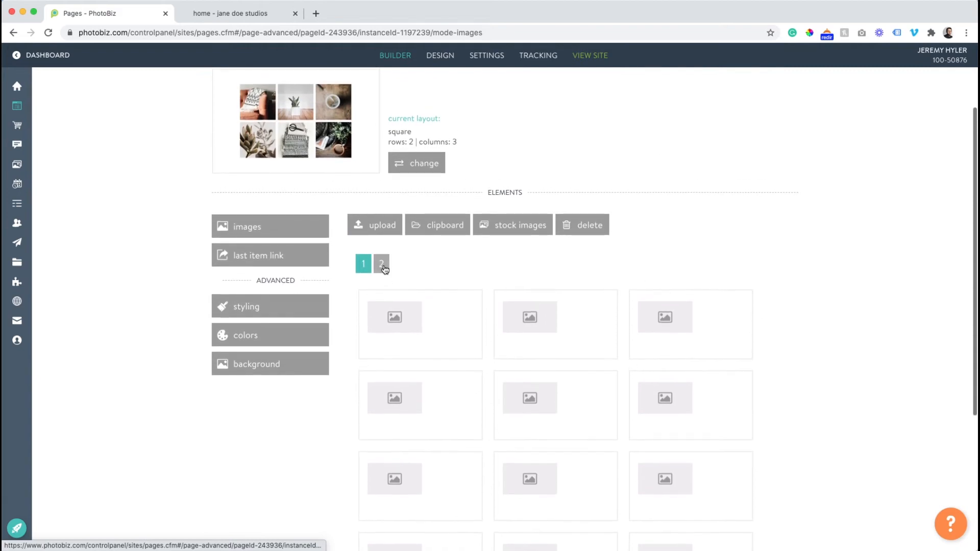
{"action": "left_click", "coordinate": [382, 264]}
{"action": "left_click_drag", "start_coordinate": [808, 330], "coordinate": [574, 238]}
{"action": "left_click", "coordinate": [453, 193]}
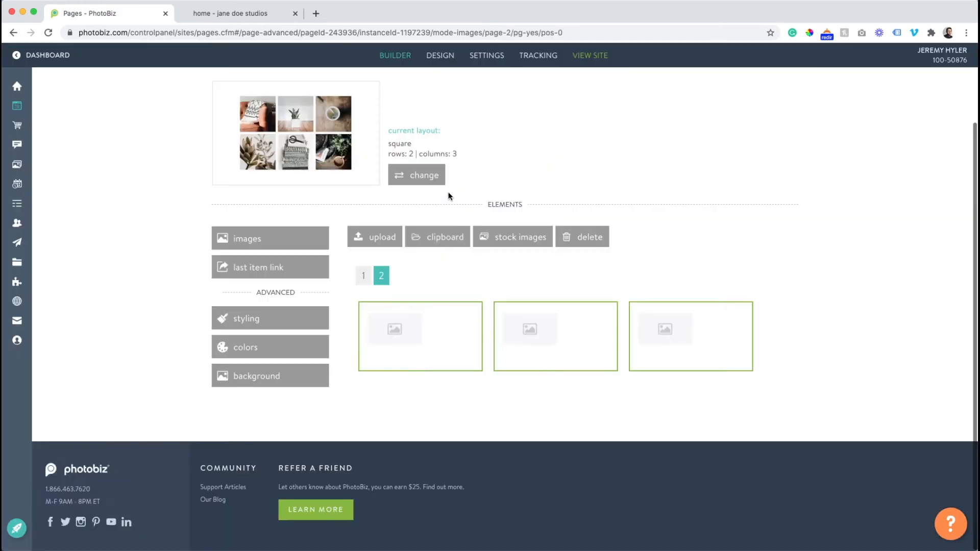
- Delete the remaining twelve placeholder images from the square grid block
{"action": "scroll", "coordinate": [469, 289], "scroll_direction": "down", "scroll_amount": 2}
{"action": "scroll", "coordinate": [469, 289], "scroll_direction": "down", "scroll_amount": 1}
{"action": "left_click_drag", "start_coordinate": [831, 168], "coordinate": [414, 409]}
{"action": "scroll", "coordinate": [416, 383], "scroll_direction": "up", "scroll_amount": 3}
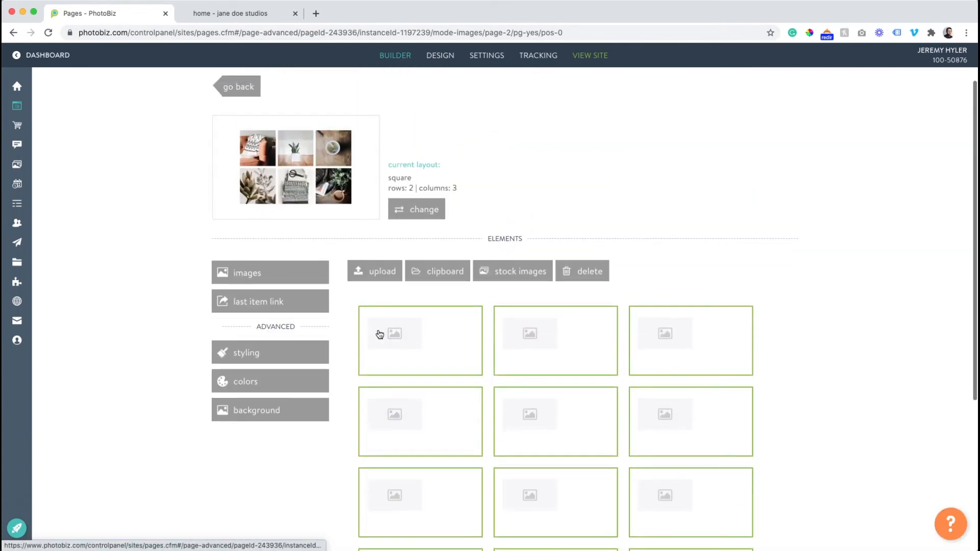
{"action": "left_click_drag", "start_coordinate": [406, 342], "coordinate": [582, 271]}
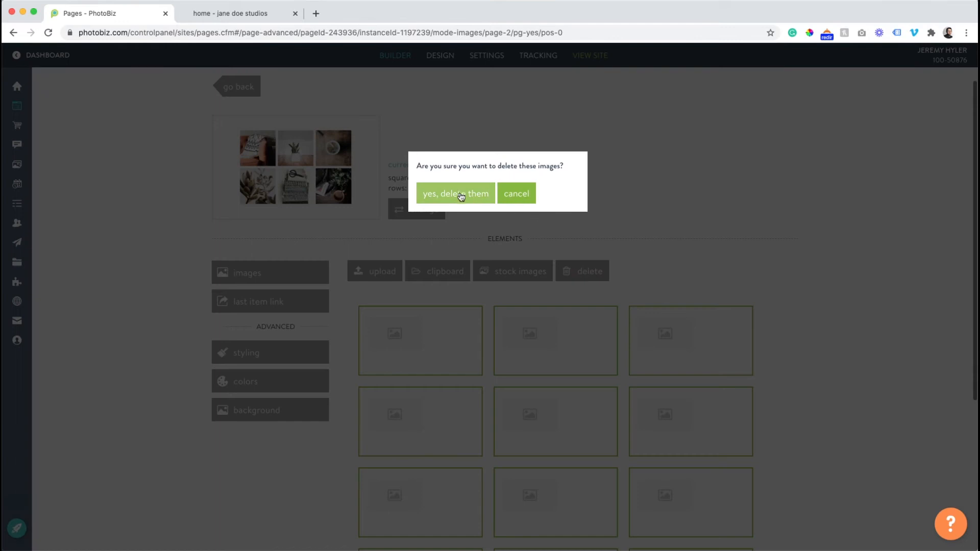
{"action": "left_click", "coordinate": [456, 193]}
- Insert six clipboard photos into the grid block: piano girls, girl in lips shirt, blue wall child, two laughing children, maple leaf woman and bird mural
{"action": "left_click", "coordinate": [438, 270]}
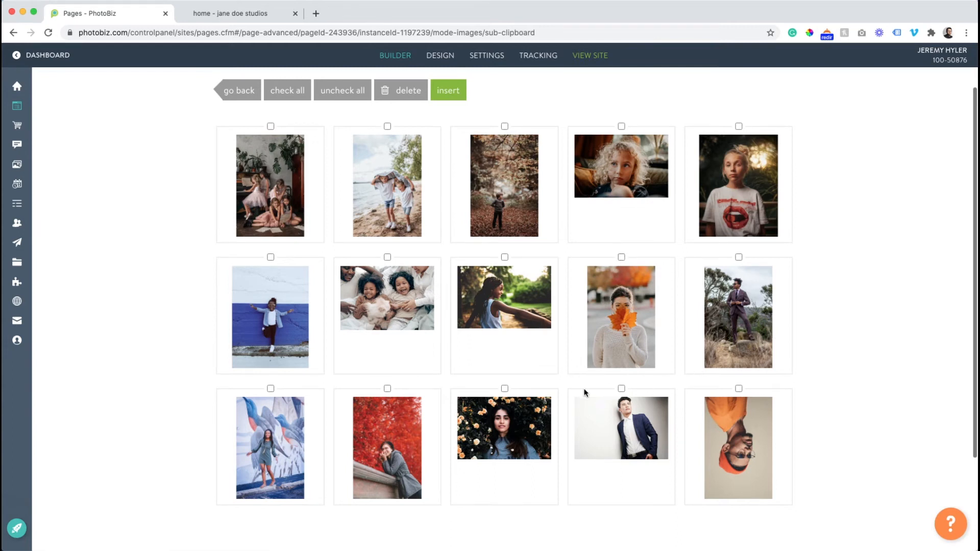
{"action": "scroll", "coordinate": [434, 382], "scroll_direction": "down", "scroll_amount": 1}
{"action": "left_click", "coordinate": [381, 312]}
{"action": "left_click", "coordinate": [284, 212]}
{"action": "left_click", "coordinate": [275, 321]}
{"action": "left_click", "coordinate": [288, 449]}
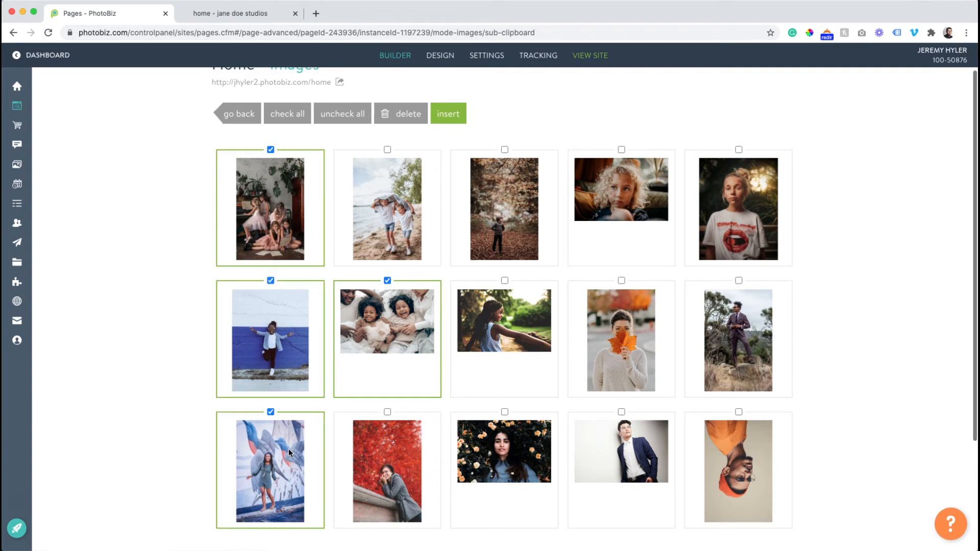
{"action": "left_click", "coordinate": [742, 222]}
{"action": "scroll", "coordinate": [743, 404], "scroll_direction": "down", "scroll_amount": 3}
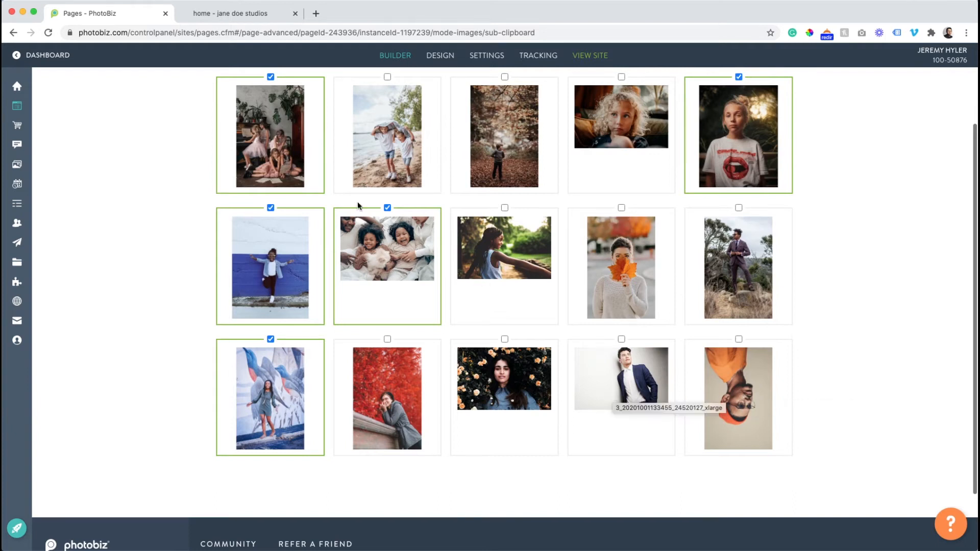
{"action": "scroll", "coordinate": [664, 401], "scroll_direction": "up", "scroll_amount": 3}
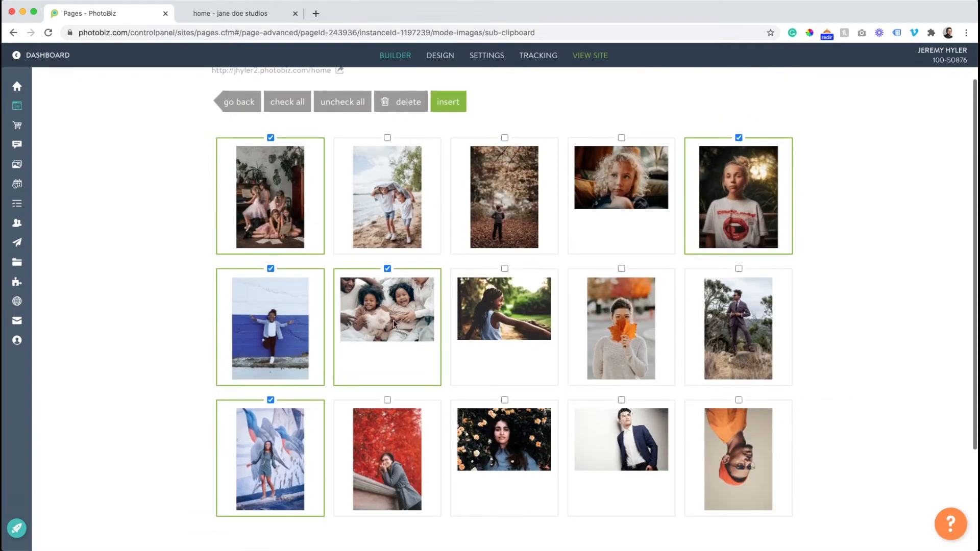
{"action": "scroll", "coordinate": [587, 388], "scroll_direction": "down", "scroll_amount": 3}
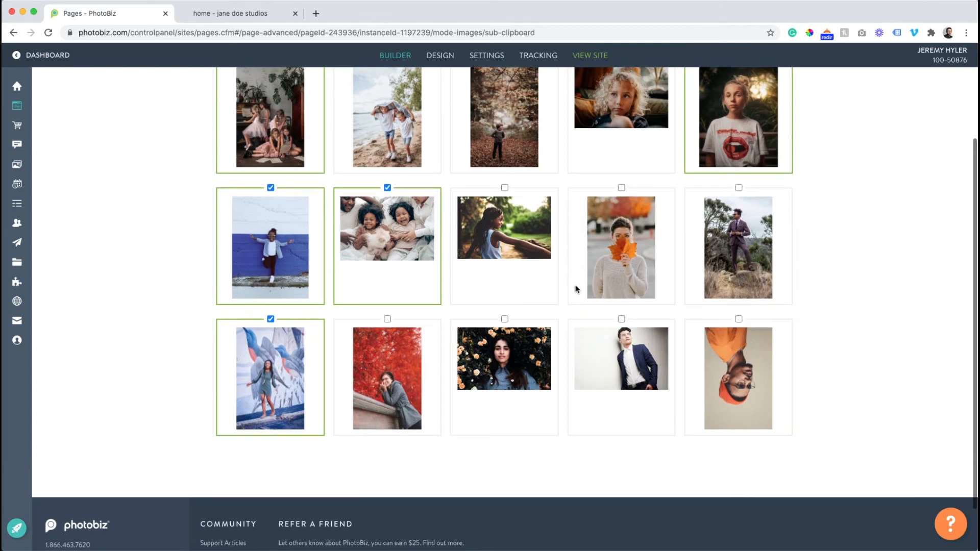
{"action": "scroll", "coordinate": [512, 229], "scroll_direction": "up", "scroll_amount": 2}
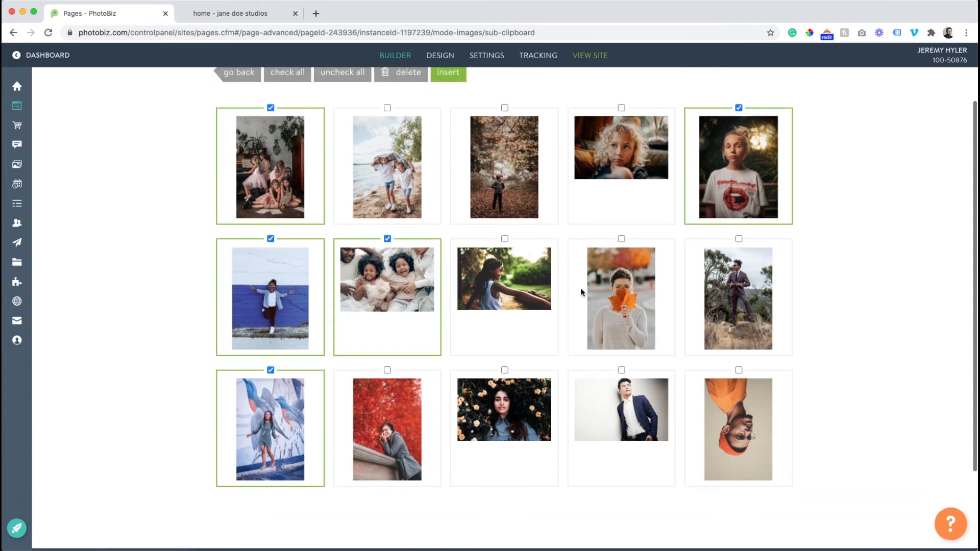
{"action": "left_click", "coordinate": [609, 295]}
{"action": "scroll", "coordinate": [608, 293], "scroll_direction": "up", "scroll_amount": 3}
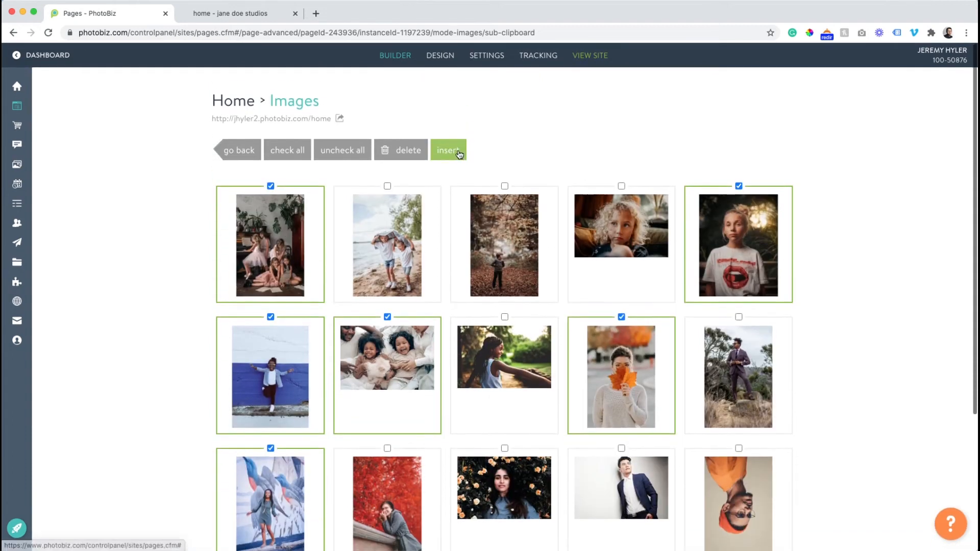
{"action": "left_click", "coordinate": [458, 153]}
{"action": "scroll", "coordinate": [559, 195], "scroll_direction": "down", "scroll_amount": 3}
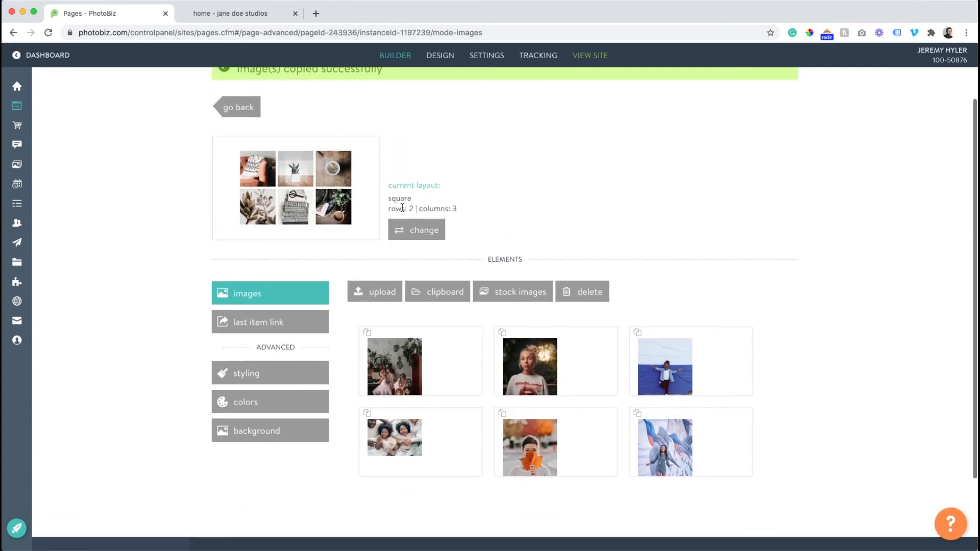
{"action": "scroll", "coordinate": [402, 207], "scroll_direction": "down", "scroll_amount": 1}
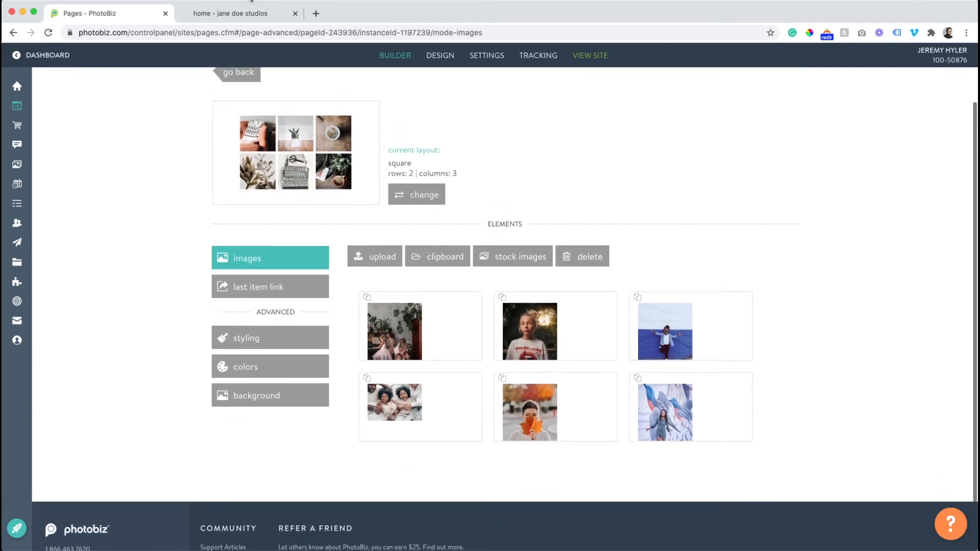
- Reload the live site, view the first grid photo enlarged, and review the home page down to the welcome text
{"action": "left_click", "coordinate": [219, 13]}
{"action": "left_click", "coordinate": [49, 32]}
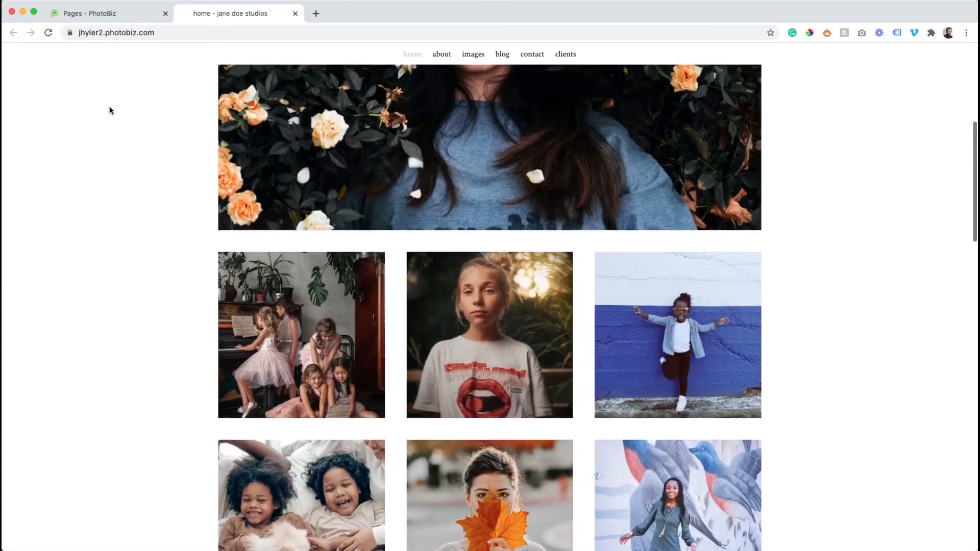
{"action": "scroll", "coordinate": [109, 110], "scroll_direction": "down", "scroll_amount": 5}
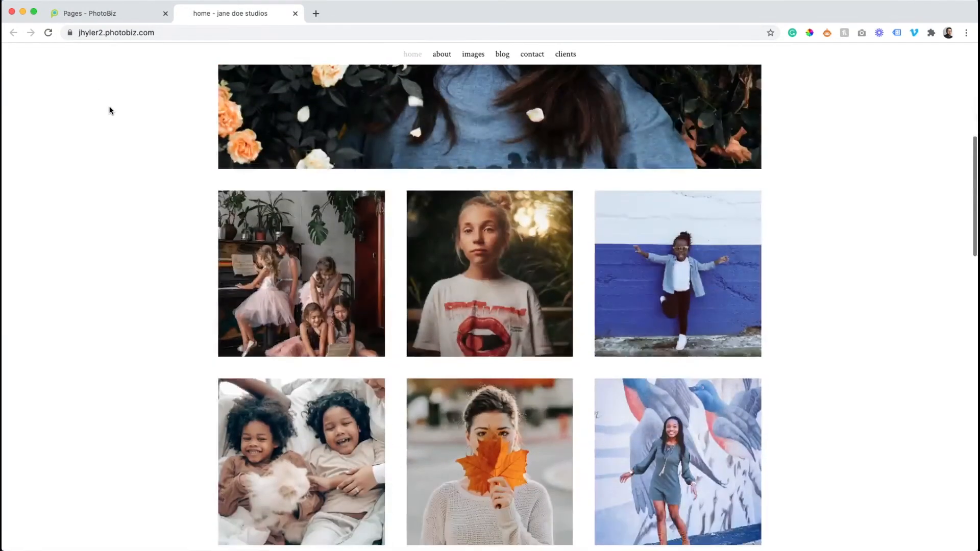
{"action": "left_click", "coordinate": [298, 194]}
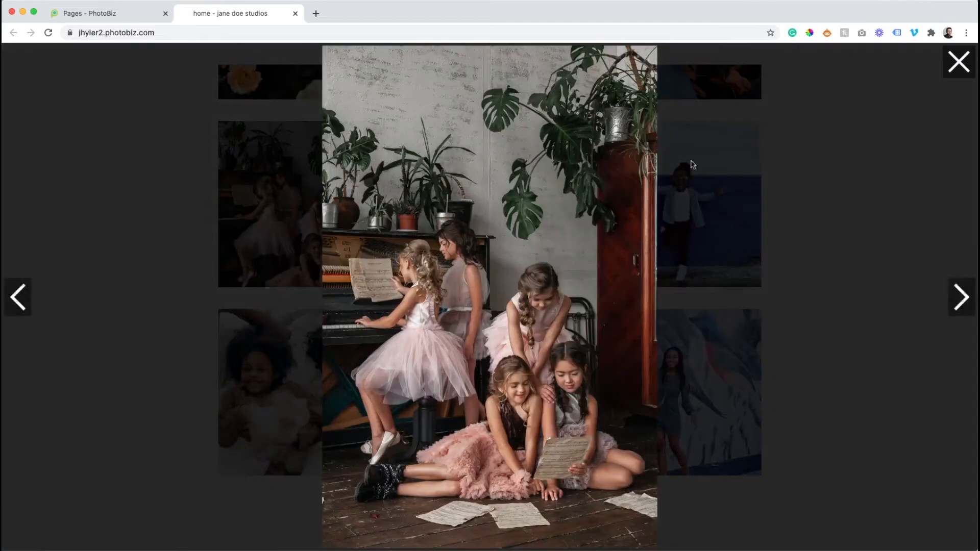
{"action": "left_click", "coordinate": [960, 63]}
{"action": "scroll", "coordinate": [230, 197], "scroll_direction": "down", "scroll_amount": 10}
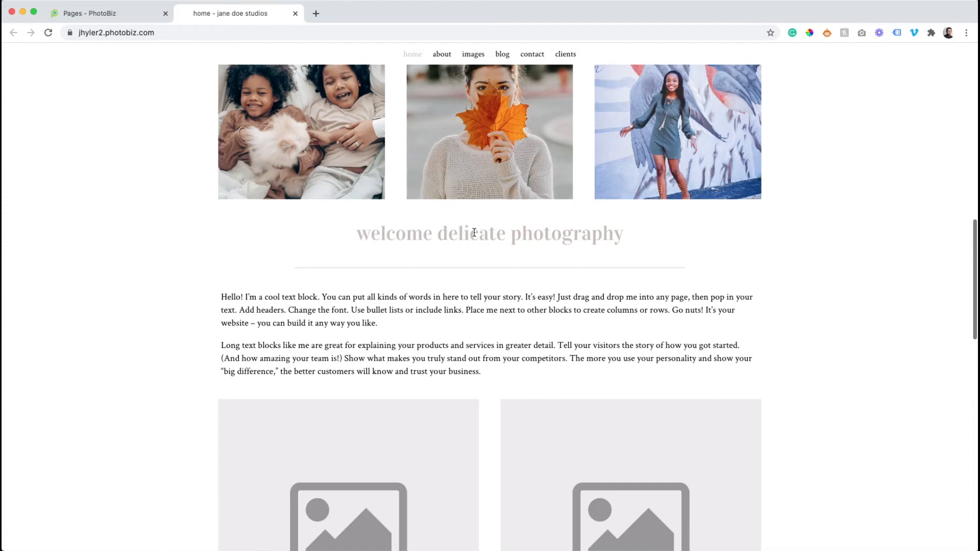
- Change the home page's "welcome delicate photography" title to "Welcome to Jane Doe Studio", save it and return to the page layout
{"action": "left_click", "coordinate": [135, 17]}
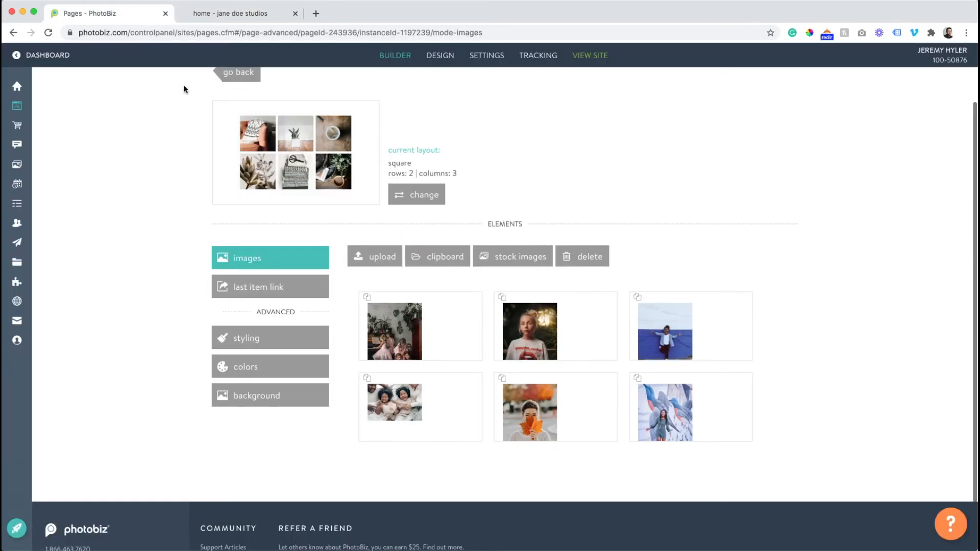
{"action": "left_click", "coordinate": [229, 73]}
{"action": "scroll", "coordinate": [440, 199], "scroll_direction": "down", "scroll_amount": 10}
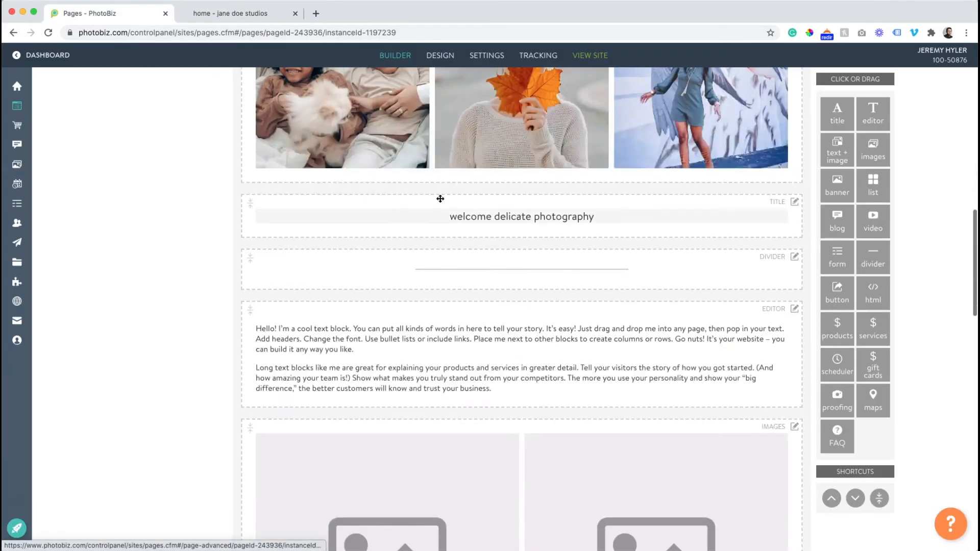
{"action": "left_click", "coordinate": [533, 217]}
{"action": "left_click_drag", "start_coordinate": [416, 198], "coordinate": [493, 208]}
{"action": "type", "text": "to "}
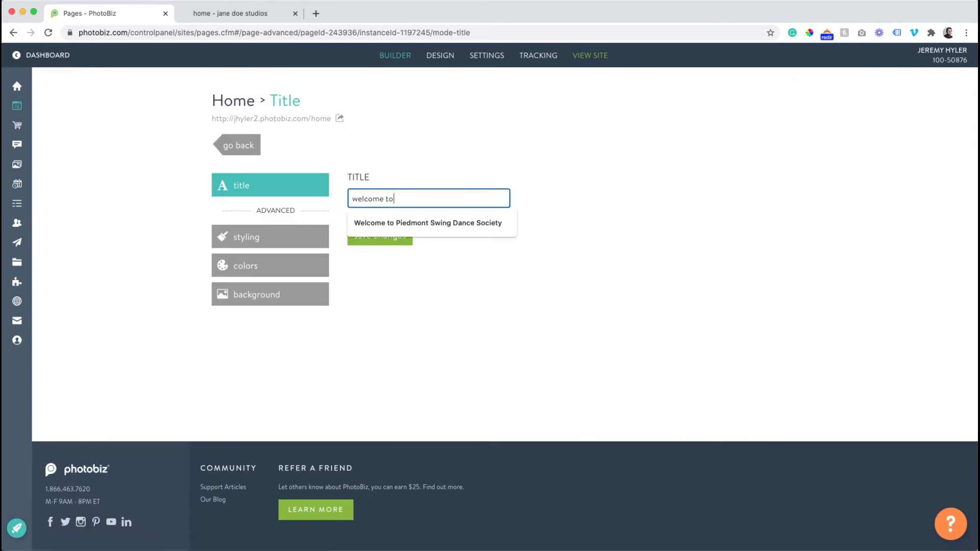
{"action": "type", "text": "Jane Doe Studio"}
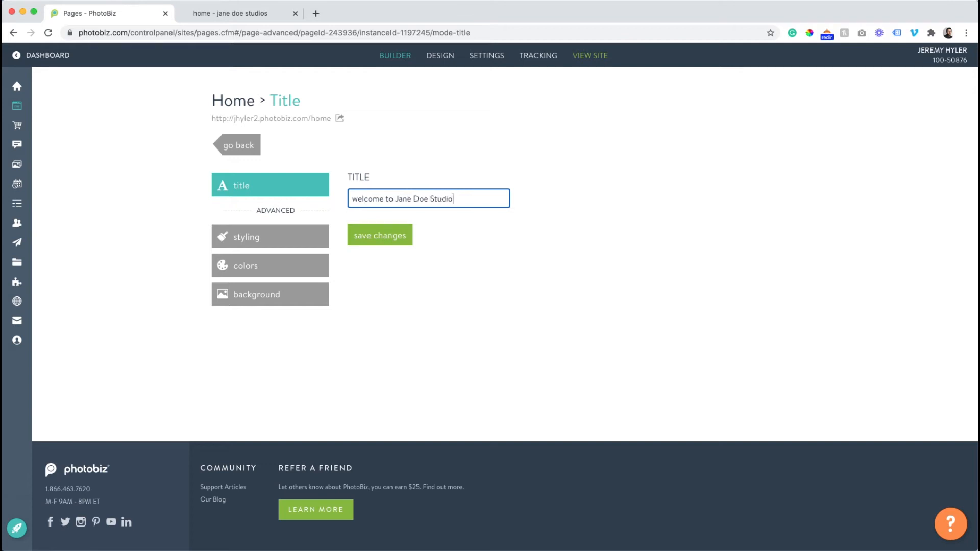
{"action": "key", "text": "BackSpace"}
{"action": "type", "text": "W"}
{"action": "left_click", "coordinate": [388, 235]}
{"action": "left_click", "coordinate": [246, 144]}
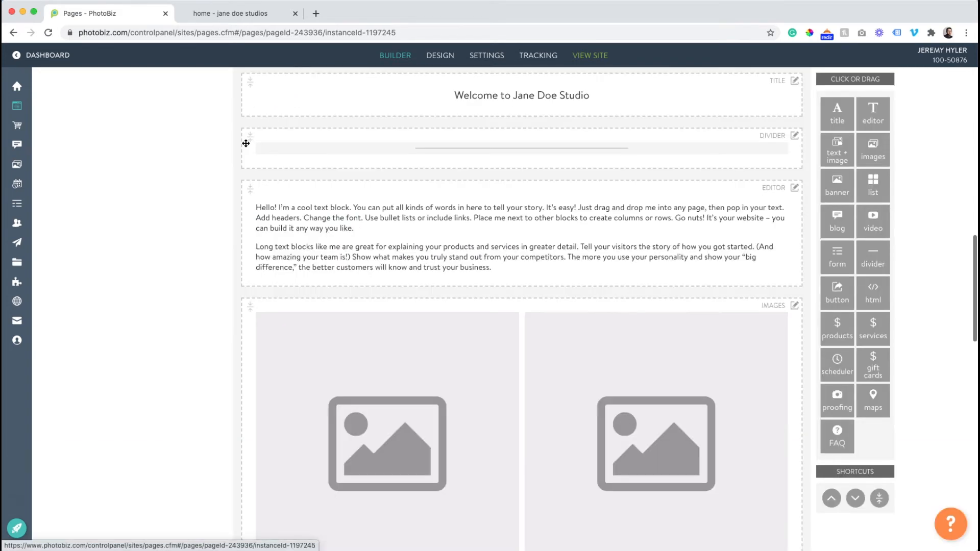
- Reload the live site and review the home page from the banner and photo grid down to the two-image block
{"action": "scroll", "coordinate": [274, 158], "scroll_direction": "up", "scroll_amount": 2}
{"action": "scroll", "coordinate": [241, 157], "scroll_direction": "down", "scroll_amount": 2}
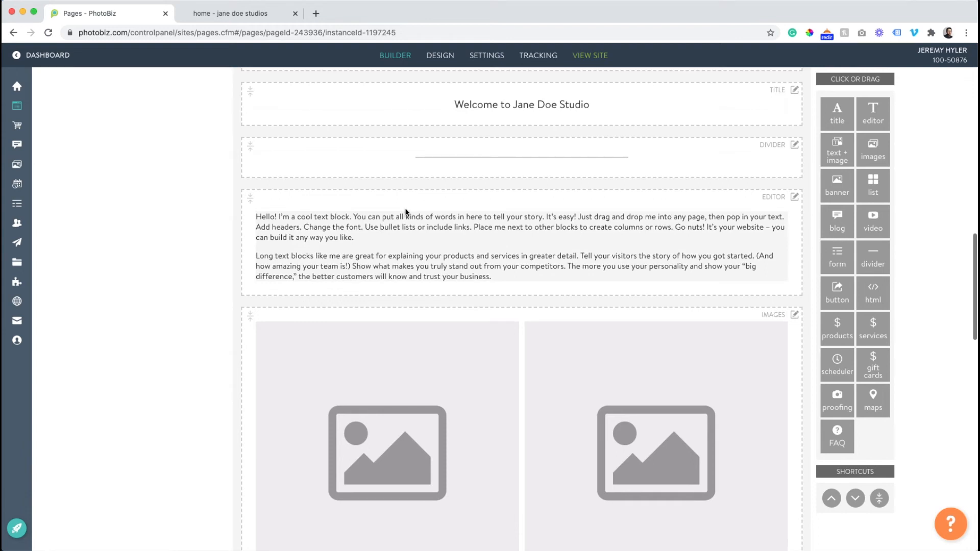
{"action": "left_click", "coordinate": [220, 14]}
{"action": "left_click", "coordinate": [47, 33]}
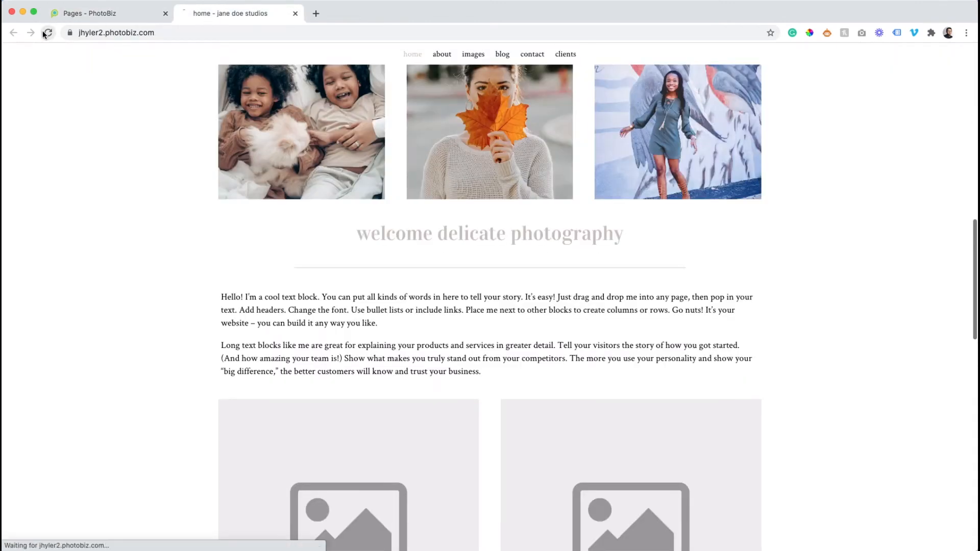
{"action": "scroll", "coordinate": [299, 292], "scroll_direction": "down", "scroll_amount": 2}
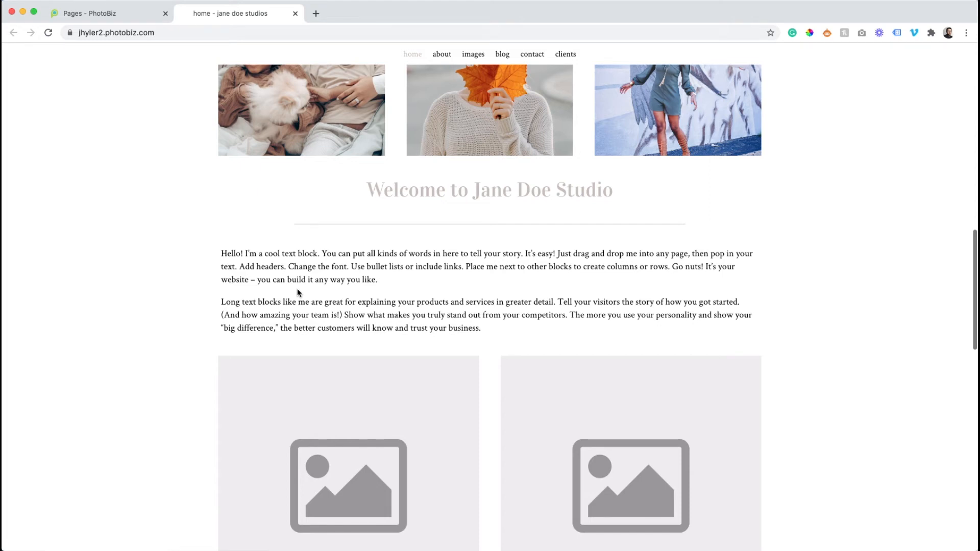
{"action": "scroll", "coordinate": [298, 290], "scroll_direction": "up", "scroll_amount": 7}
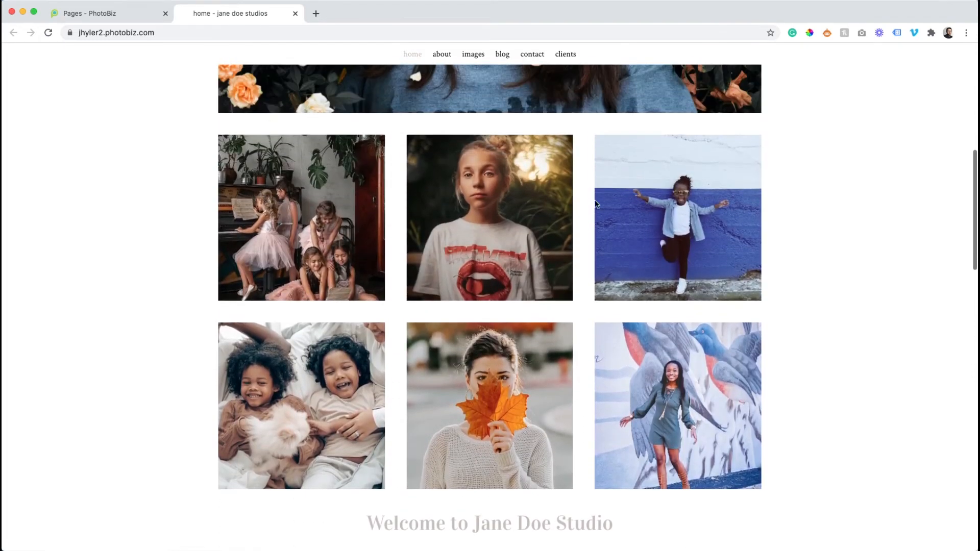
{"action": "scroll", "coordinate": [428, 372], "scroll_direction": "up", "scroll_amount": 4}
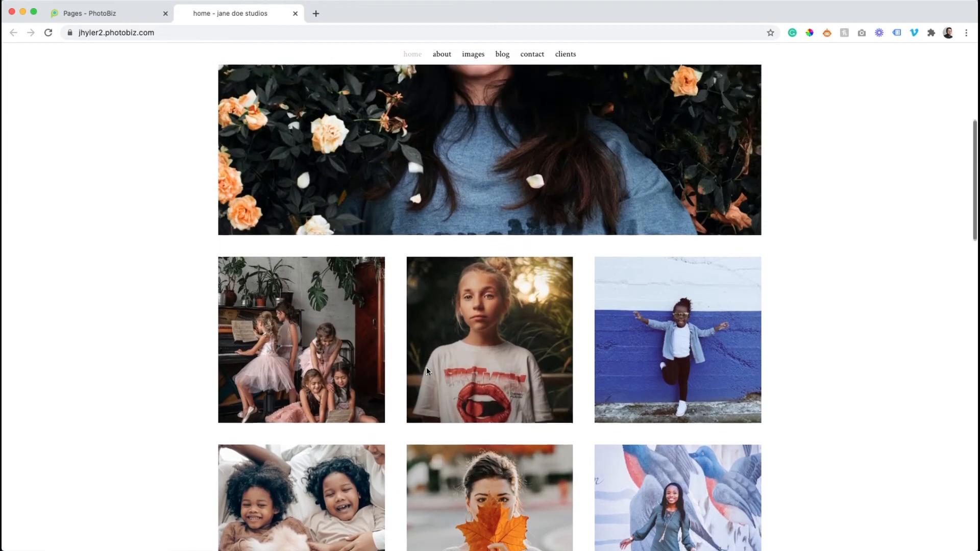
{"action": "scroll", "coordinate": [428, 373], "scroll_direction": "down", "scroll_amount": 10}
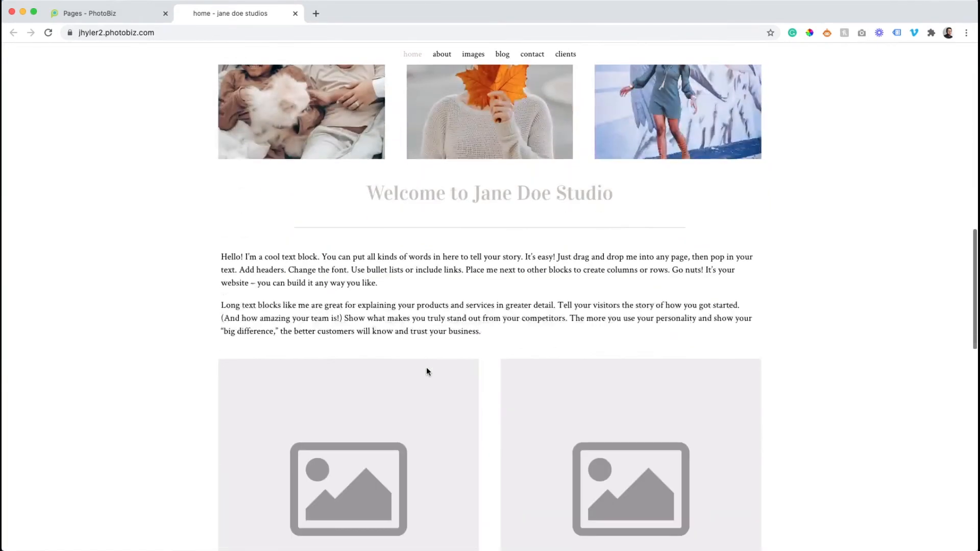
{"action": "scroll", "coordinate": [428, 372], "scroll_direction": "down", "scroll_amount": 5}
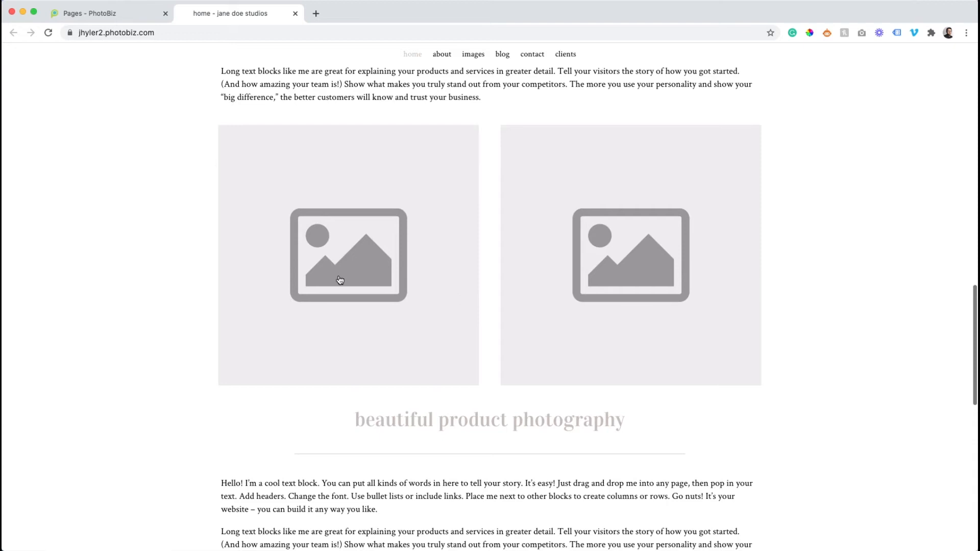
- In the builder, replace the first placeholder of the two-column images block with the clipboard photo of the man in the orange beanie
{"action": "left_click", "coordinate": [101, 16]}
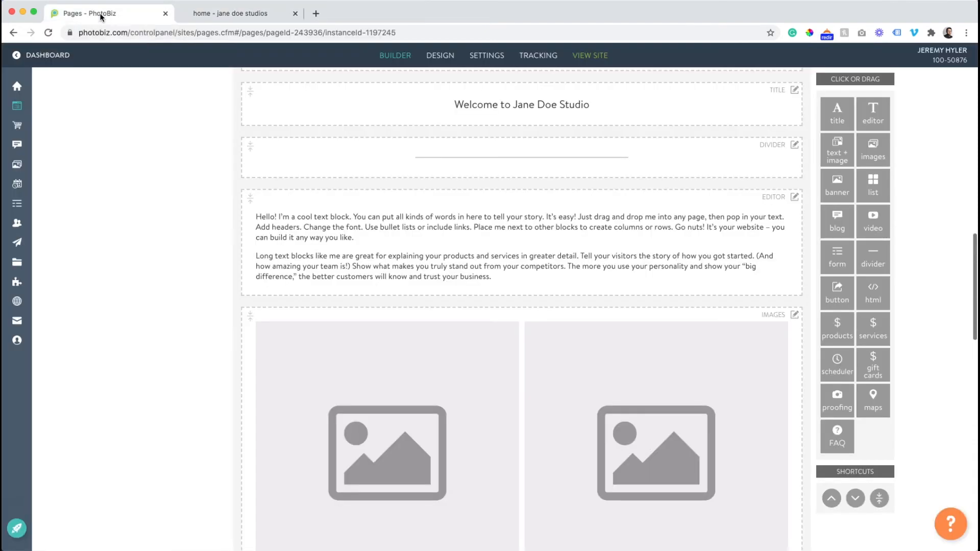
{"action": "left_click", "coordinate": [457, 280]}
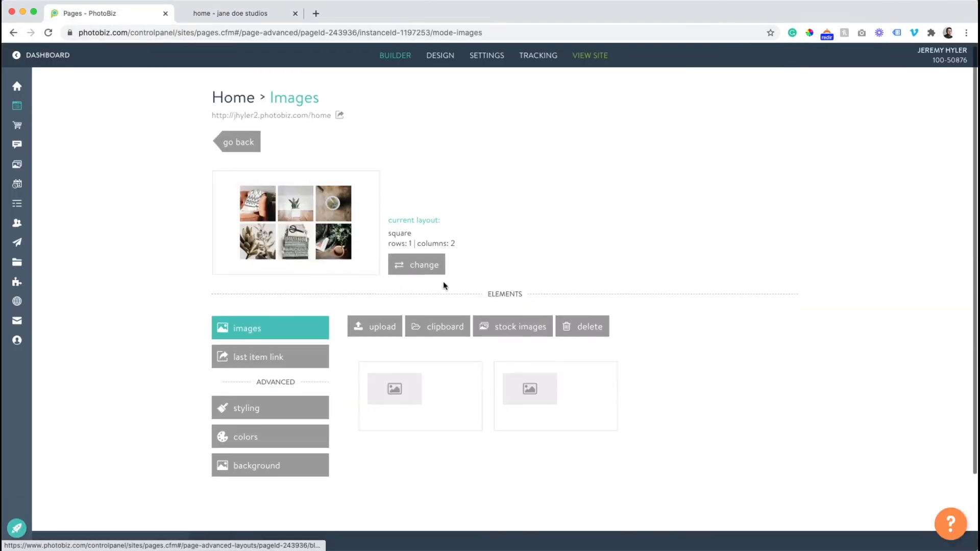
{"action": "left_click", "coordinate": [406, 391]}
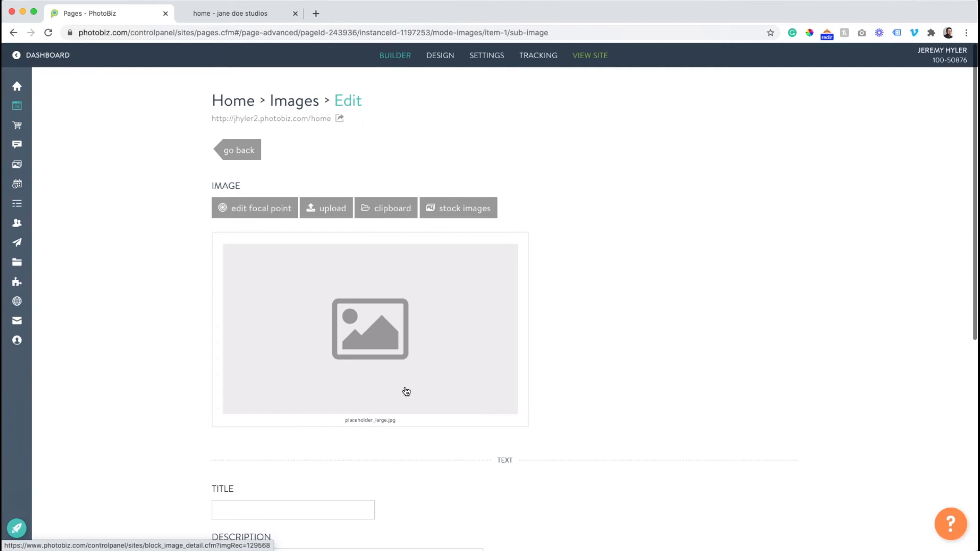
{"action": "left_click", "coordinate": [384, 208]}
{"action": "scroll", "coordinate": [534, 319], "scroll_direction": "down", "scroll_amount": 3}
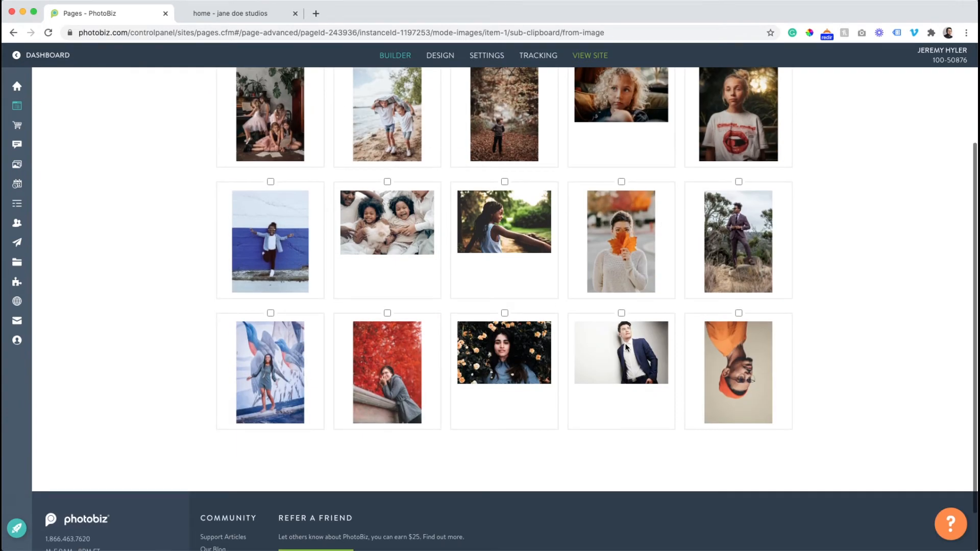
{"action": "scroll", "coordinate": [611, 338], "scroll_direction": "up", "scroll_amount": 1}
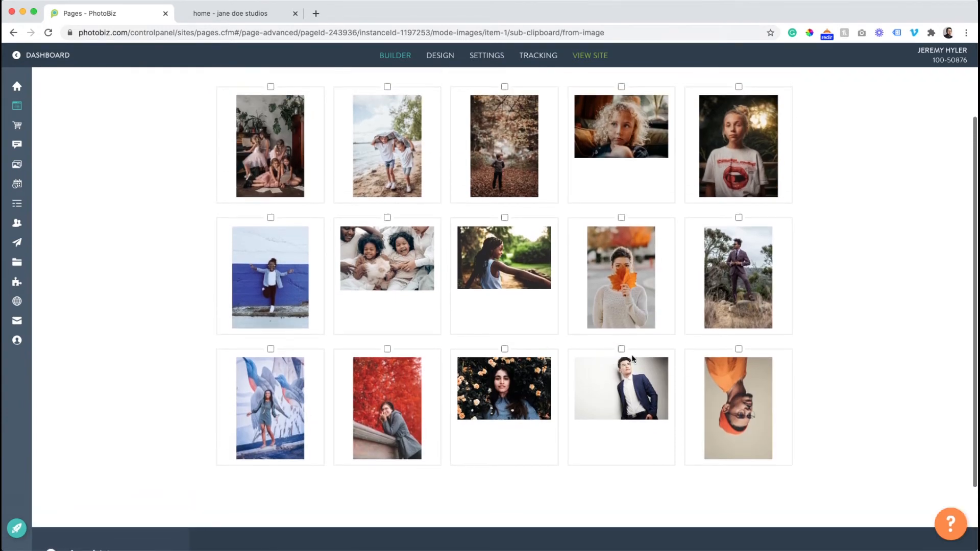
{"action": "left_click", "coordinate": [730, 383]}
{"action": "scroll", "coordinate": [519, 368], "scroll_direction": "up", "scroll_amount": 2}
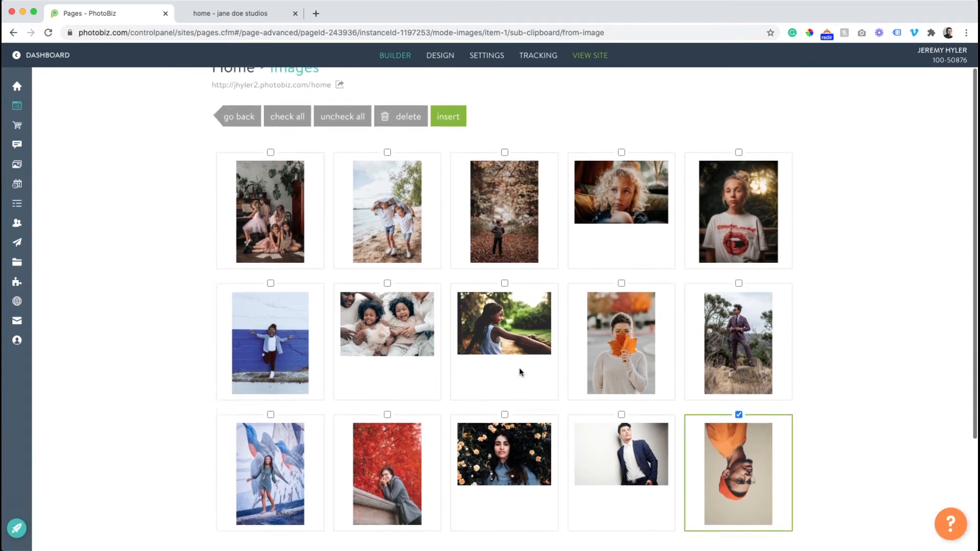
{"action": "scroll", "coordinate": [519, 367], "scroll_direction": "down", "scroll_amount": 1}
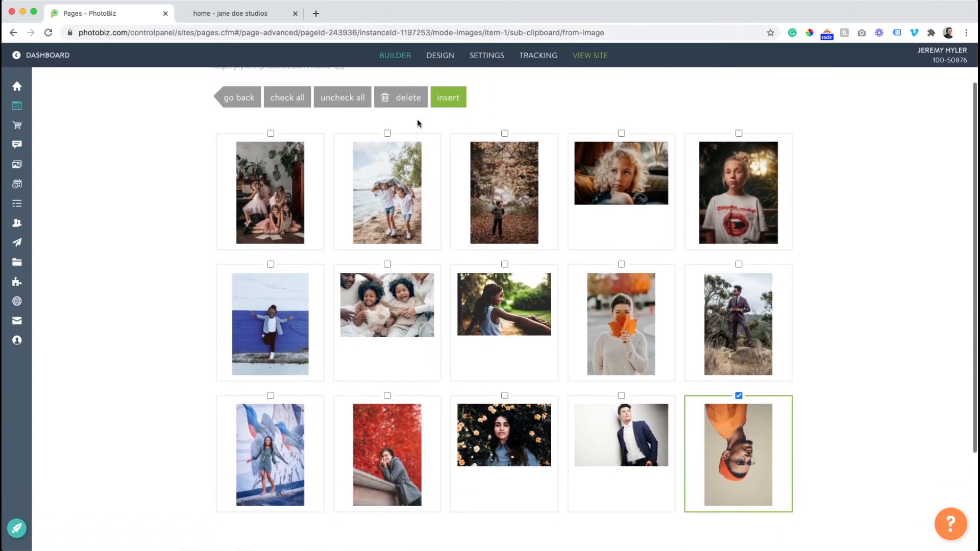
{"action": "left_click", "coordinate": [448, 98]}
{"action": "left_click", "coordinate": [238, 105]}
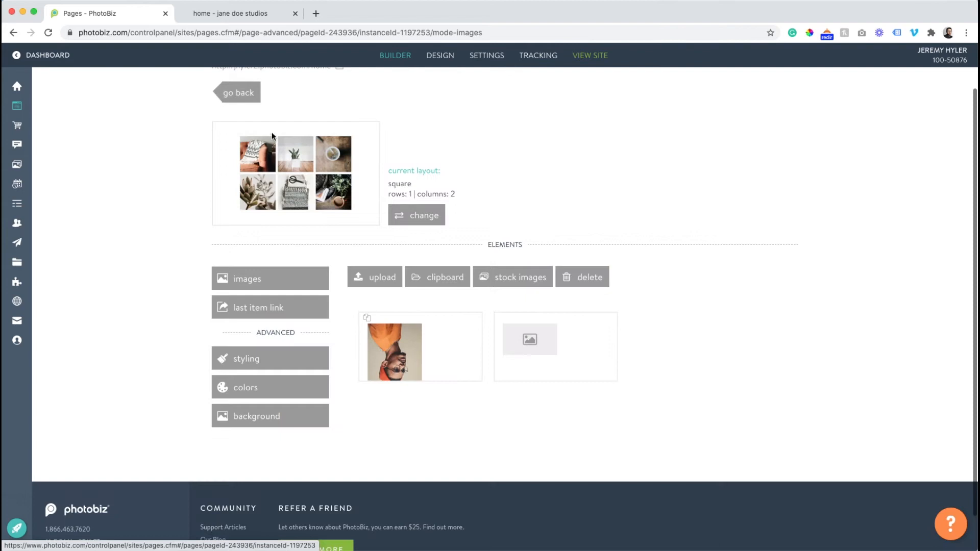
- Replace the block's second placeholder with the clipboard photo of the braided-hair girl in the park, and return to the page layout
{"action": "left_click", "coordinate": [516, 344]}
{"action": "left_click", "coordinate": [376, 158]}
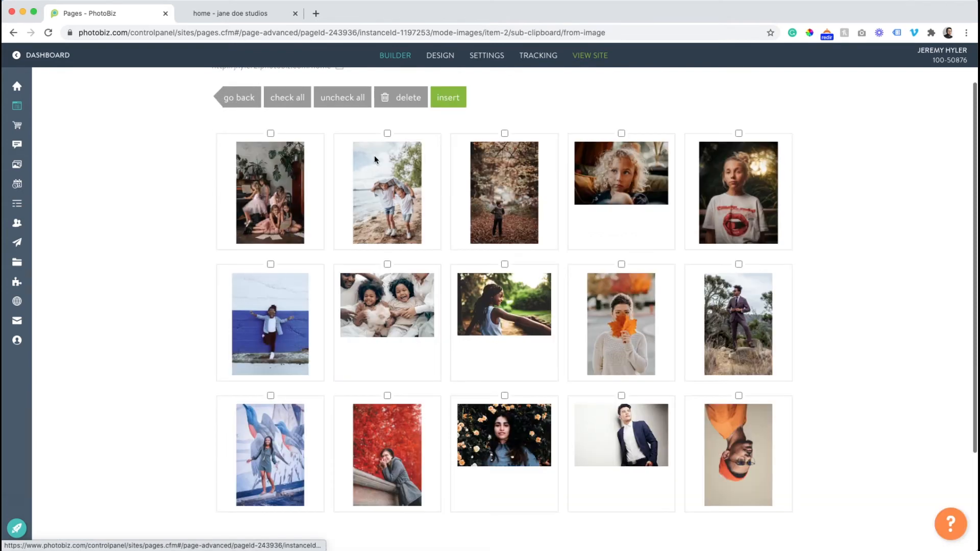
{"action": "scroll", "coordinate": [385, 223], "scroll_direction": "down", "scroll_amount": 2}
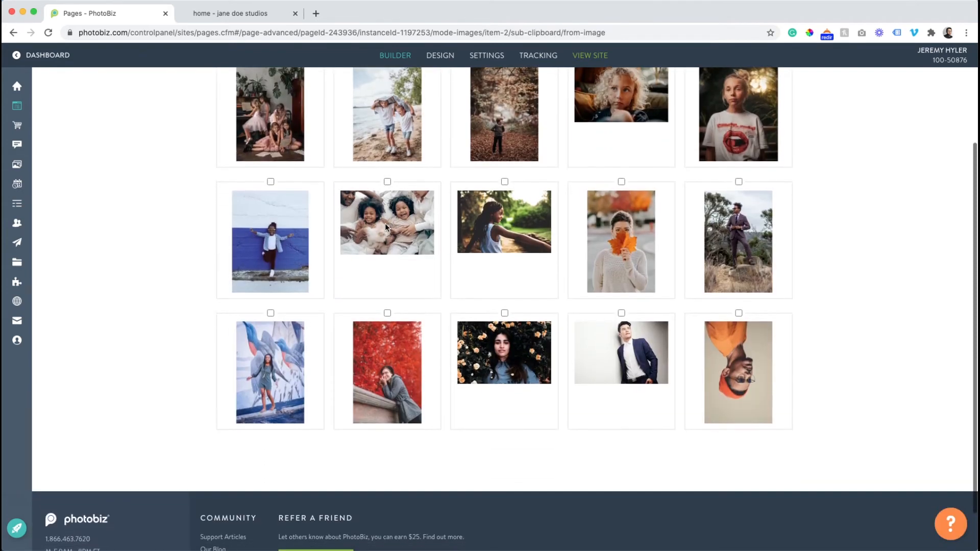
{"action": "left_click", "coordinate": [479, 217]}
{"action": "scroll", "coordinate": [480, 216], "scroll_direction": "up", "scroll_amount": 3}
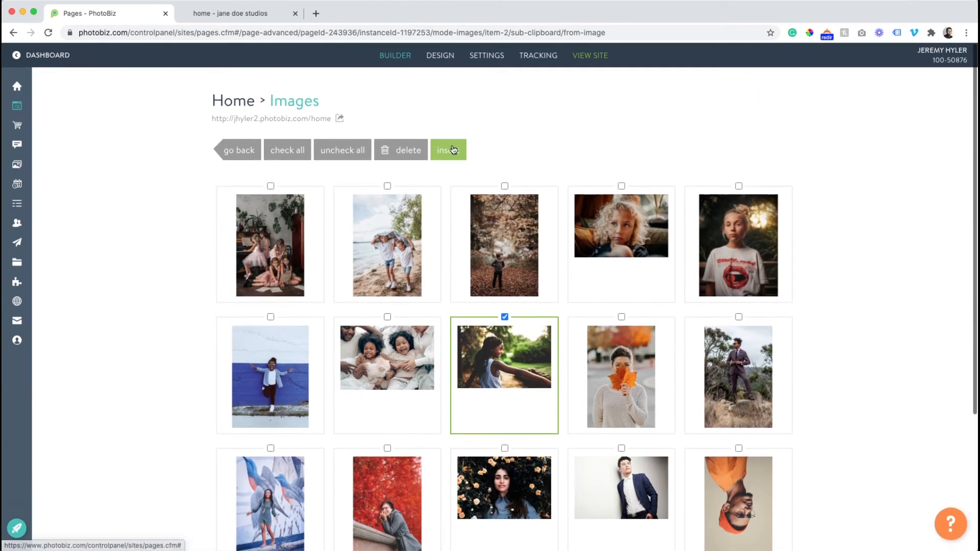
{"action": "left_click", "coordinate": [449, 151]}
{"action": "left_click", "coordinate": [245, 149]}
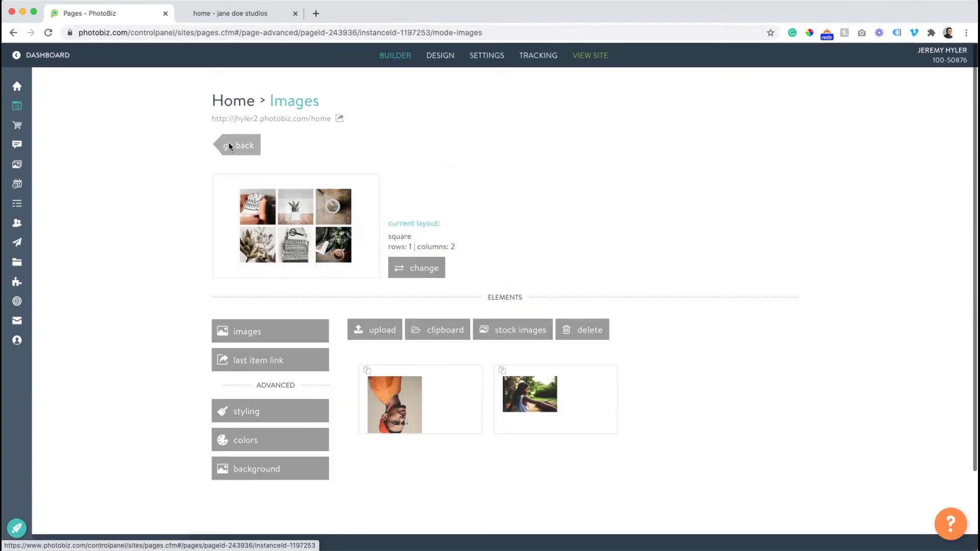
{"action": "left_click", "coordinate": [228, 143]}
{"action": "scroll", "coordinate": [228, 142], "scroll_direction": "up", "scroll_amount": 10}
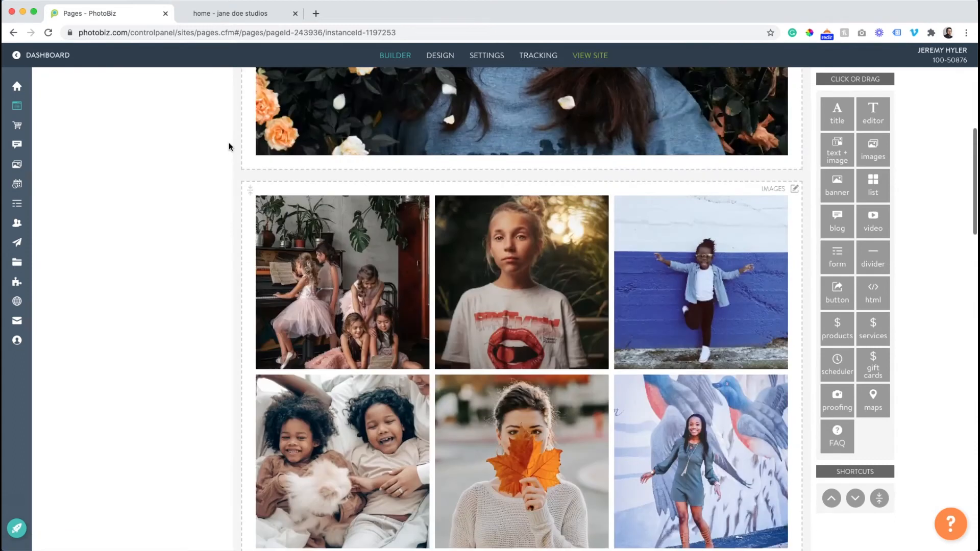
- Reload the live site and check the two-column photos together with the photo grid above them
{"action": "left_click", "coordinate": [236, 13]}
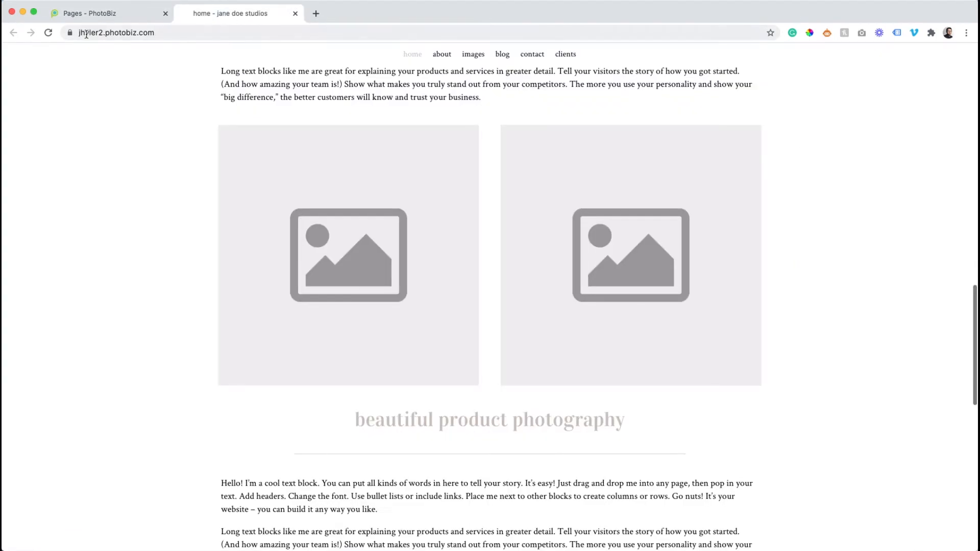
{"action": "left_click", "coordinate": [48, 33]}
{"action": "scroll", "coordinate": [149, 123], "scroll_direction": "up", "scroll_amount": 1}
{"action": "scroll", "coordinate": [148, 123], "scroll_direction": "down", "scroll_amount": 1}
{"action": "scroll", "coordinate": [148, 123], "scroll_direction": "up", "scroll_amount": 5}
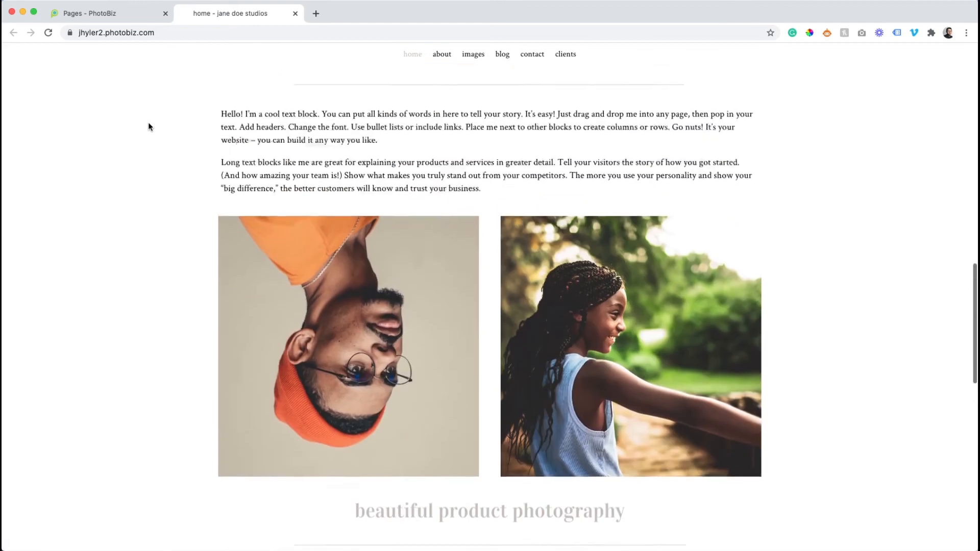
{"action": "scroll", "coordinate": [149, 124], "scroll_direction": "up", "scroll_amount": 9}
{"action": "scroll", "coordinate": [148, 124], "scroll_direction": "down", "scroll_amount": 12}
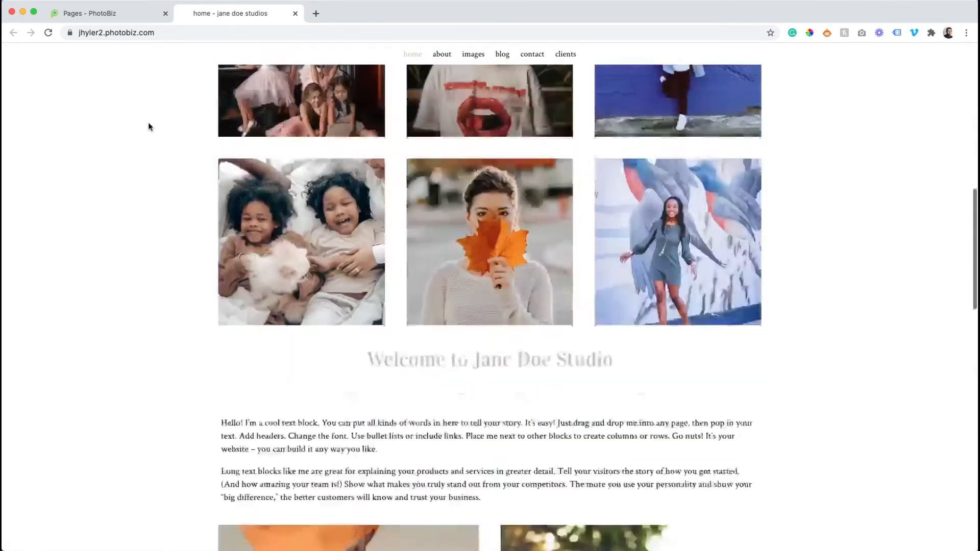
- Reorder the two-column images block in the builder so the girl's photo comes before the man in the orange beanie
{"action": "left_click", "coordinate": [129, 11]}
{"action": "scroll", "coordinate": [473, 279], "scroll_direction": "down", "scroll_amount": 10}
{"action": "left_click", "coordinate": [473, 279]}
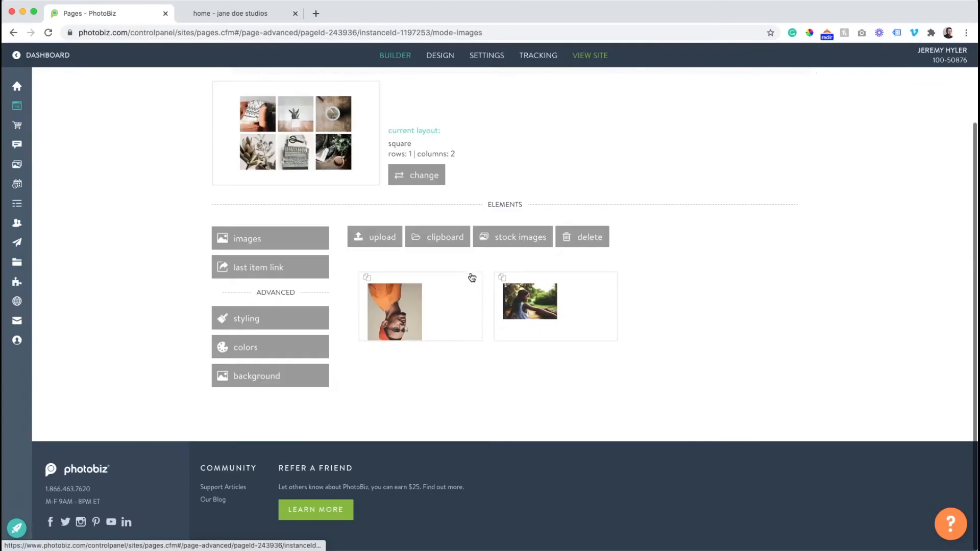
{"action": "left_click_drag", "start_coordinate": [512, 294], "coordinate": [355, 283]}
- Reload the live site and check the order of the two-column photos and the product photography section below
{"action": "left_click", "coordinate": [235, 14]}
{"action": "left_click", "coordinate": [48, 32]}
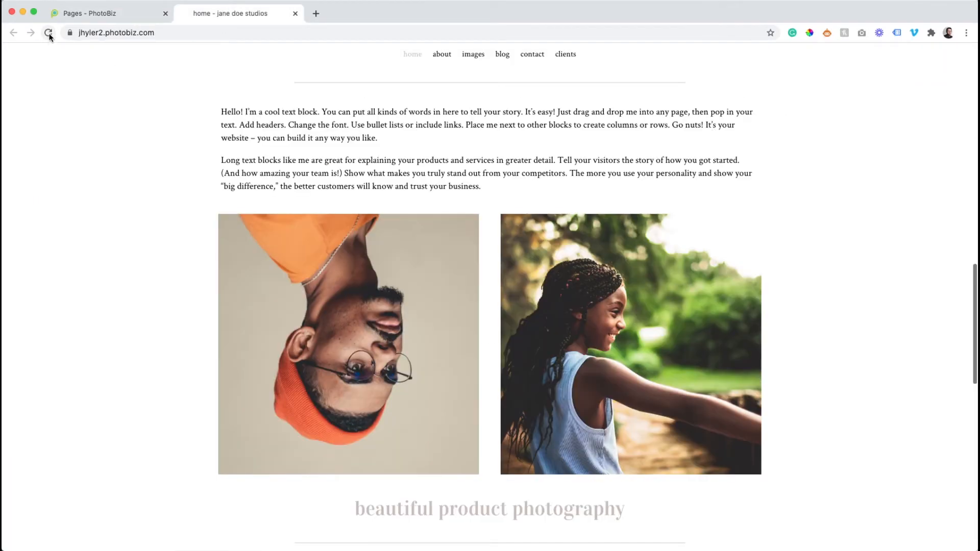
{"action": "scroll", "coordinate": [127, 126], "scroll_direction": "down", "scroll_amount": 2}
{"action": "scroll", "coordinate": [127, 127], "scroll_direction": "down", "scroll_amount": 2}
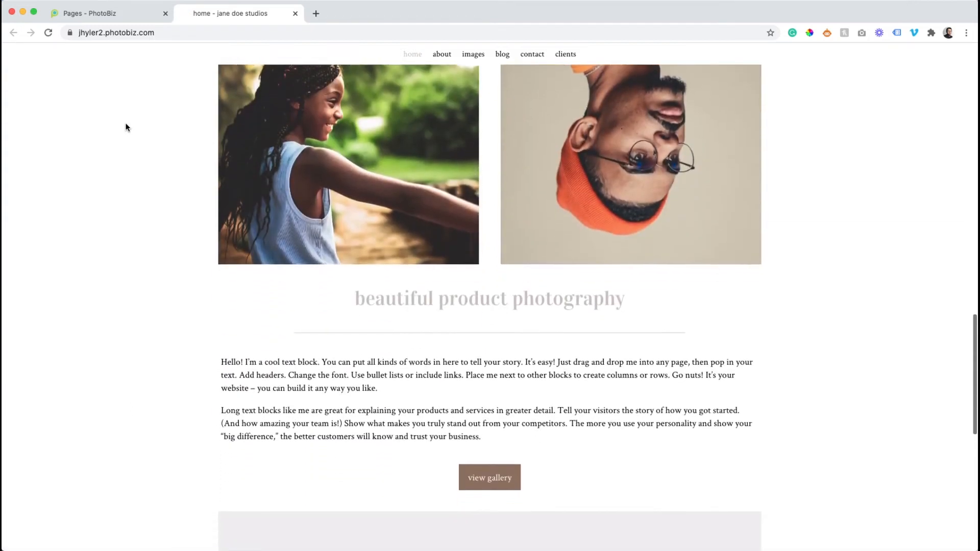
- Change the title below the two-column photos to "beautiful portrait photography", save it and return to the page layout
{"action": "left_click", "coordinate": [124, 10]}
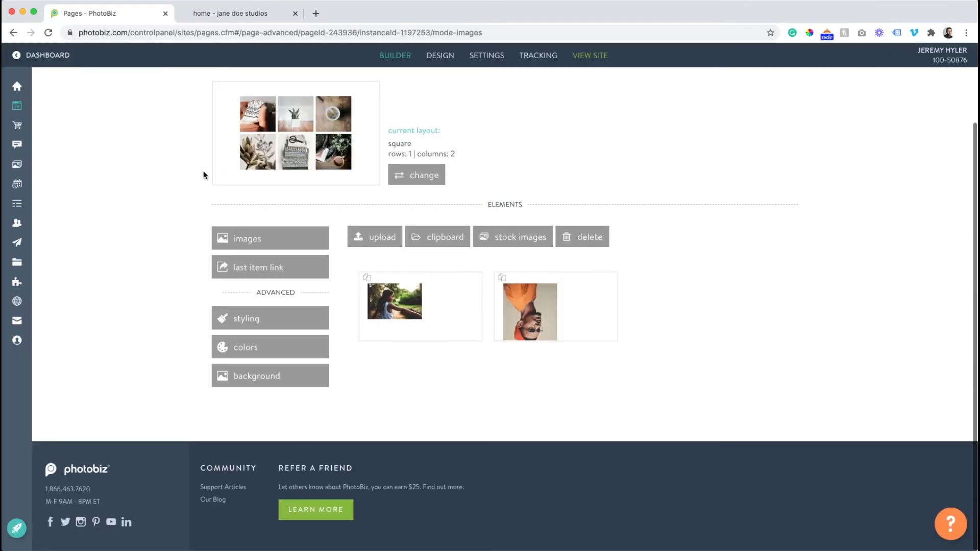
{"action": "scroll", "coordinate": [220, 112], "scroll_direction": "up", "scroll_amount": 1}
{"action": "left_click", "coordinate": [241, 136]}
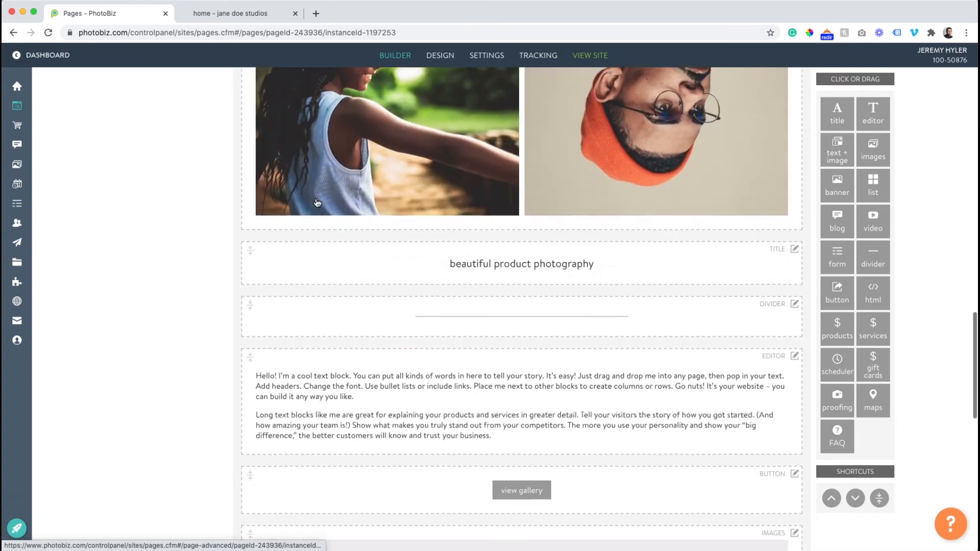
{"action": "left_click", "coordinate": [565, 258]}
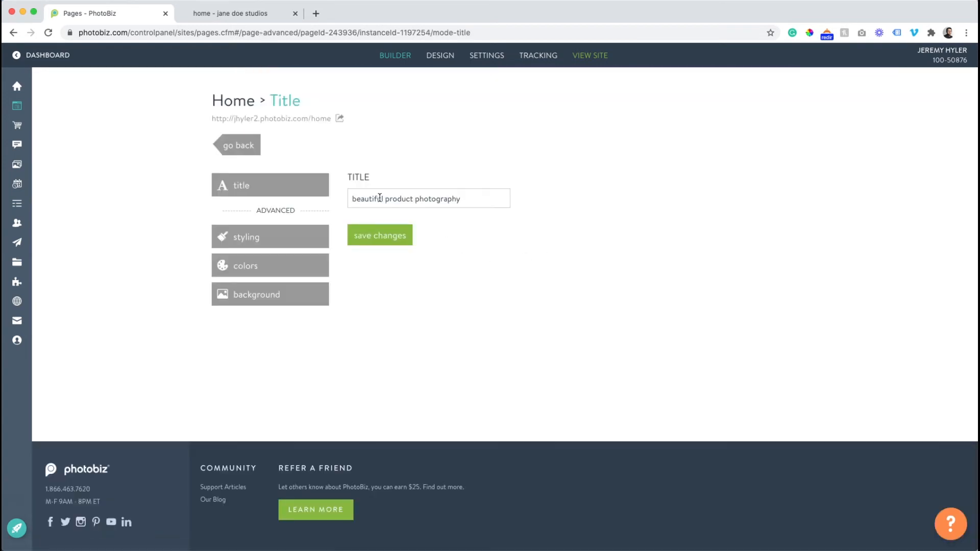
{"action": "left_click_drag", "start_coordinate": [392, 199], "coordinate": [413, 199]}
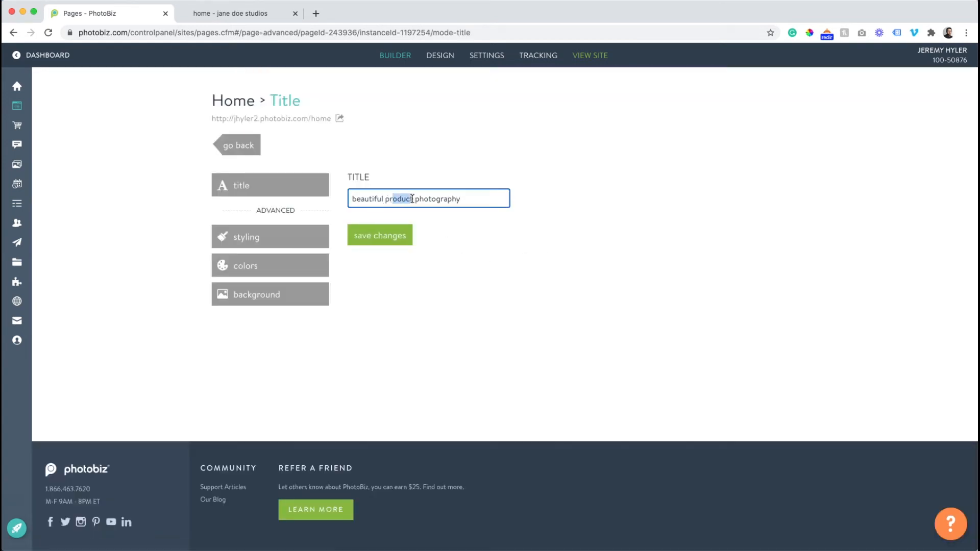
{"action": "type", "text": "otrait"}
{"action": "left_click", "coordinate": [407, 240]}
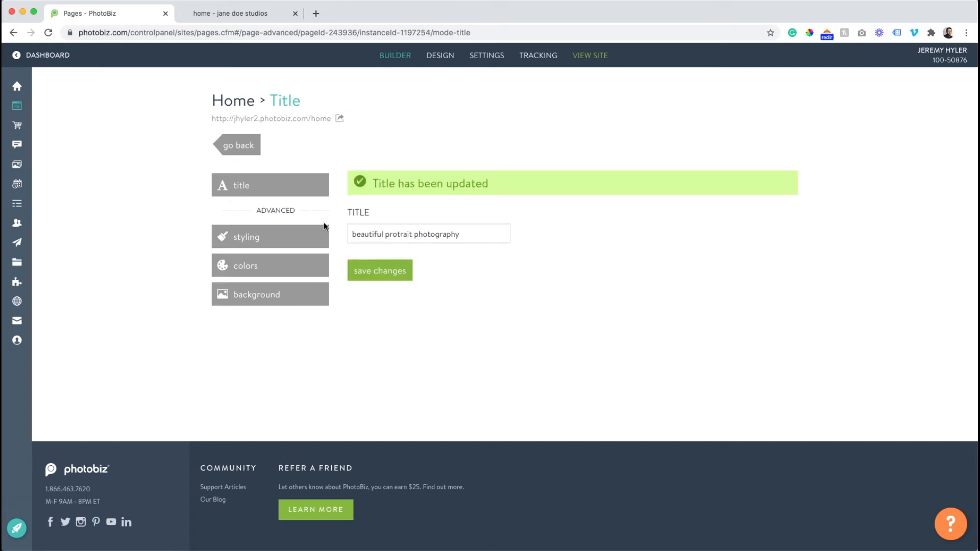
{"action": "left_click", "coordinate": [395, 233]}
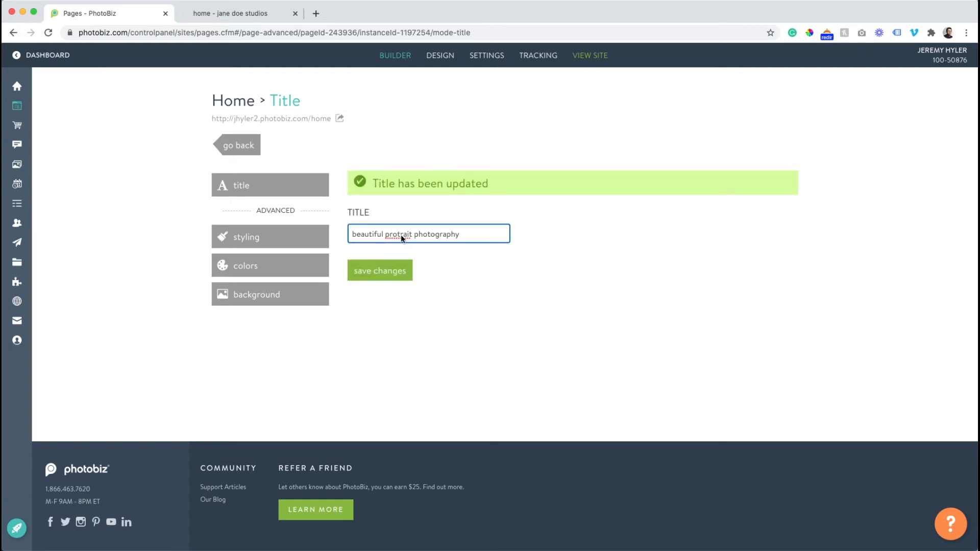
{"action": "right_click", "coordinate": [399, 234]}
{"action": "left_click", "coordinate": [409, 238]}
{"action": "left_click", "coordinate": [393, 270]}
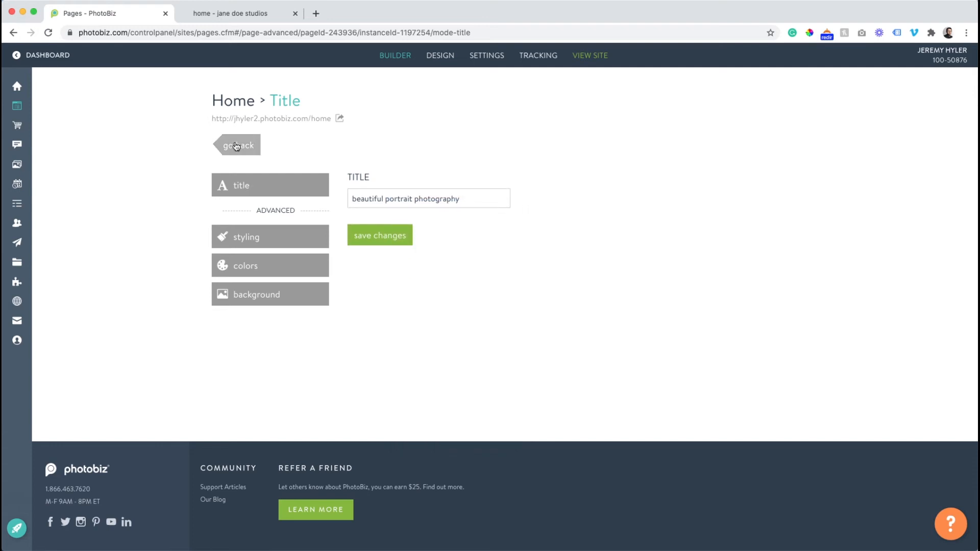
{"action": "left_click", "coordinate": [237, 147]}
- Examine the placeholder images block below the view gallery button in the builder and on the live site
{"action": "scroll", "coordinate": [401, 197], "scroll_direction": "down", "scroll_amount": 5}
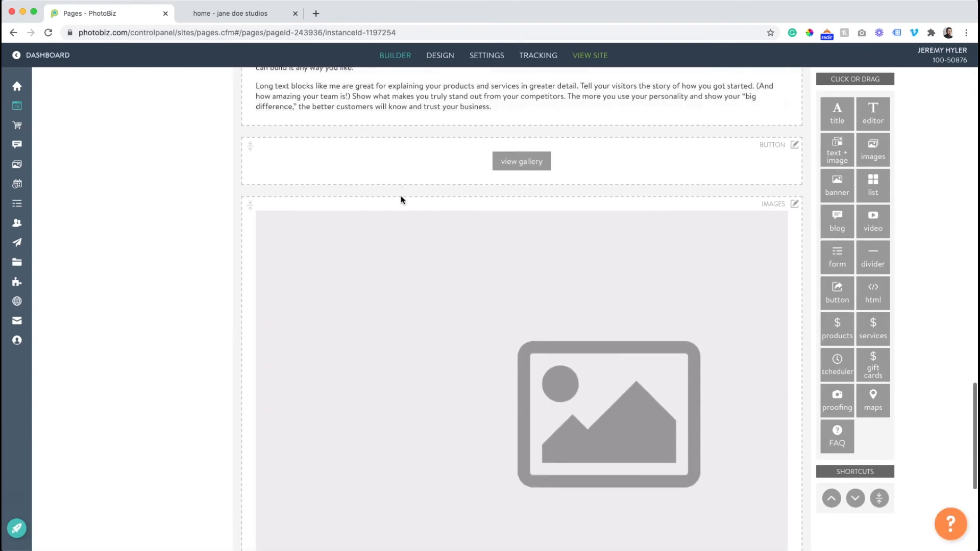
{"action": "scroll", "coordinate": [401, 199], "scroll_direction": "up", "scroll_amount": 2}
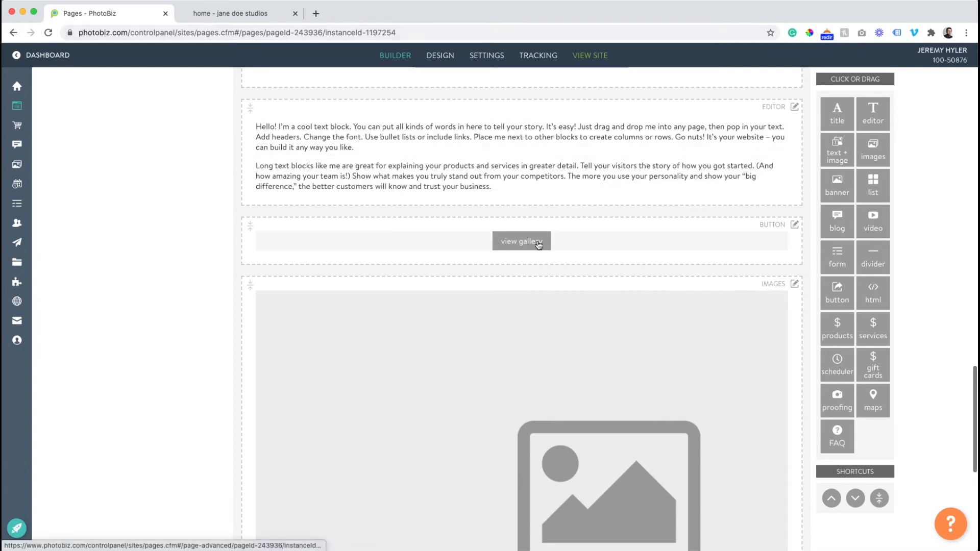
{"action": "scroll", "coordinate": [459, 252], "scroll_direction": "down", "scroll_amount": 4}
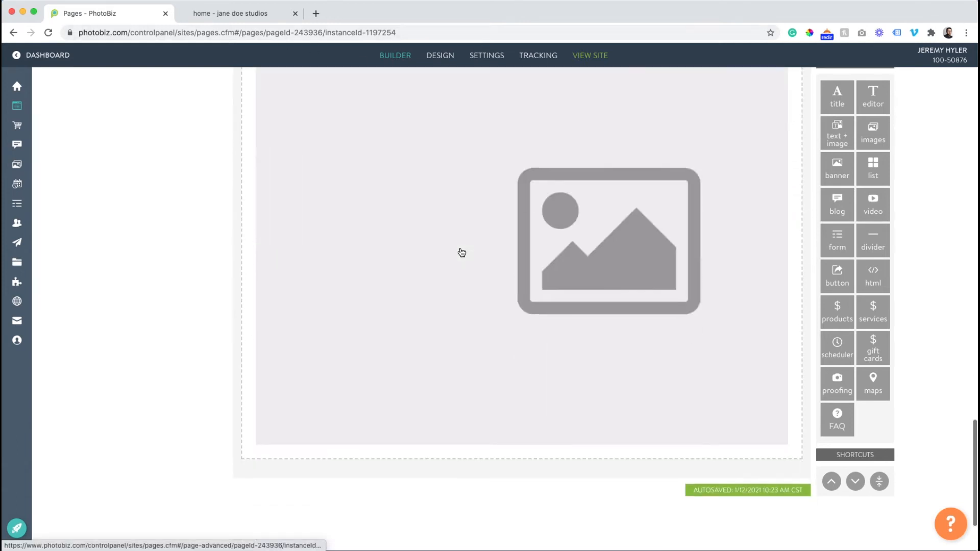
{"action": "left_click", "coordinate": [237, 15]}
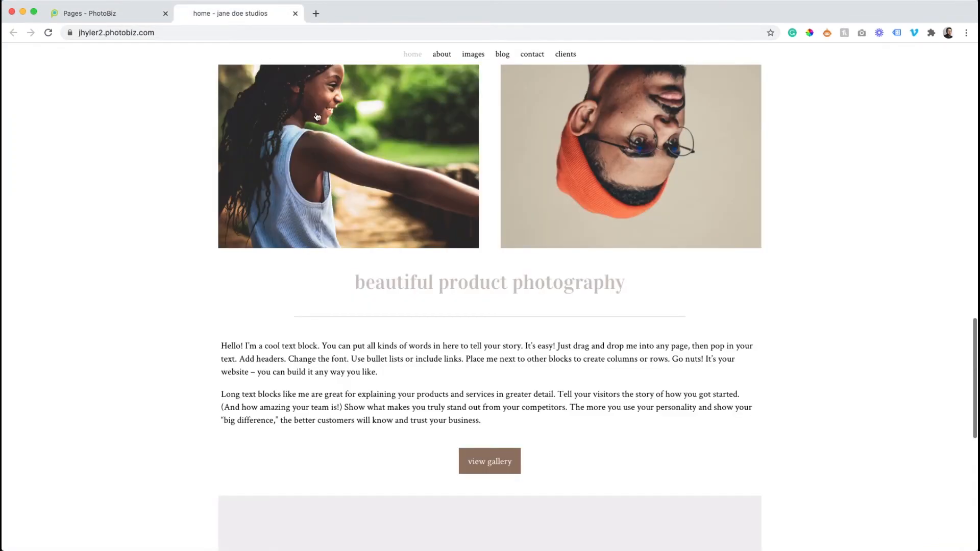
{"action": "scroll", "coordinate": [368, 155], "scroll_direction": "down", "scroll_amount": 10}
{"action": "scroll", "coordinate": [810, 276], "scroll_direction": "up", "scroll_amount": 1}
{"action": "left_click", "coordinate": [753, 299]}
- Delete all placeholder images from the home page's carousel slideshow block below the view gallery button
{"action": "left_click", "coordinate": [109, 16]}
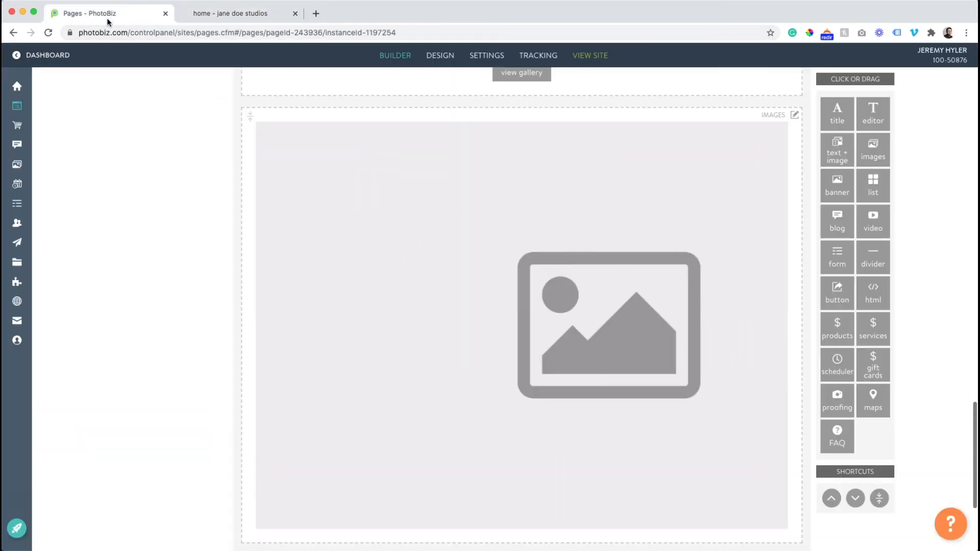
{"action": "left_click", "coordinate": [581, 294]}
{"action": "scroll", "coordinate": [622, 306], "scroll_direction": "up", "scroll_amount": 5}
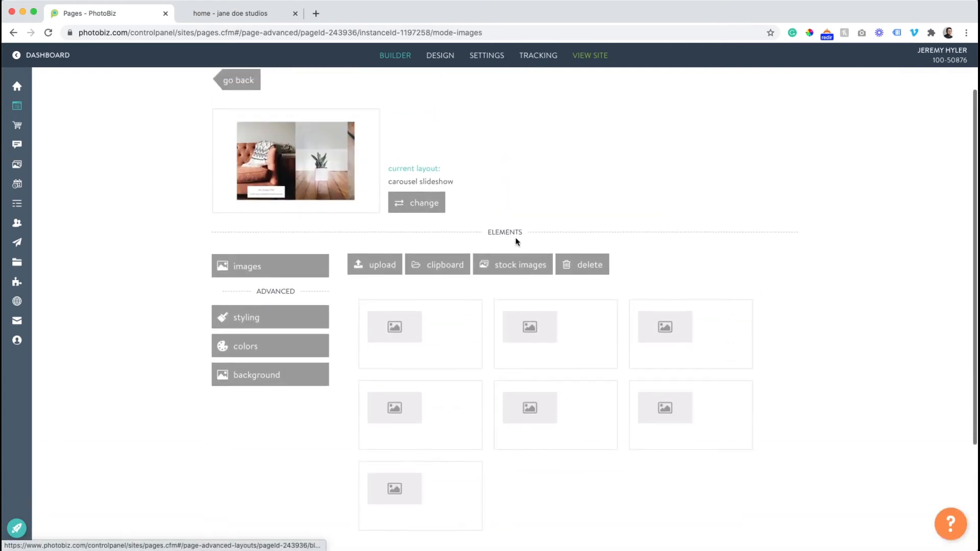
{"action": "left_click_drag", "start_coordinate": [805, 328], "coordinate": [427, 488]}
{"action": "left_click_drag", "start_coordinate": [420, 345], "coordinate": [587, 266]}
{"action": "left_click", "coordinate": [454, 193]}
- Insert all the clipboard photos into the carousel slideshow block
{"action": "left_click", "coordinate": [443, 273]}
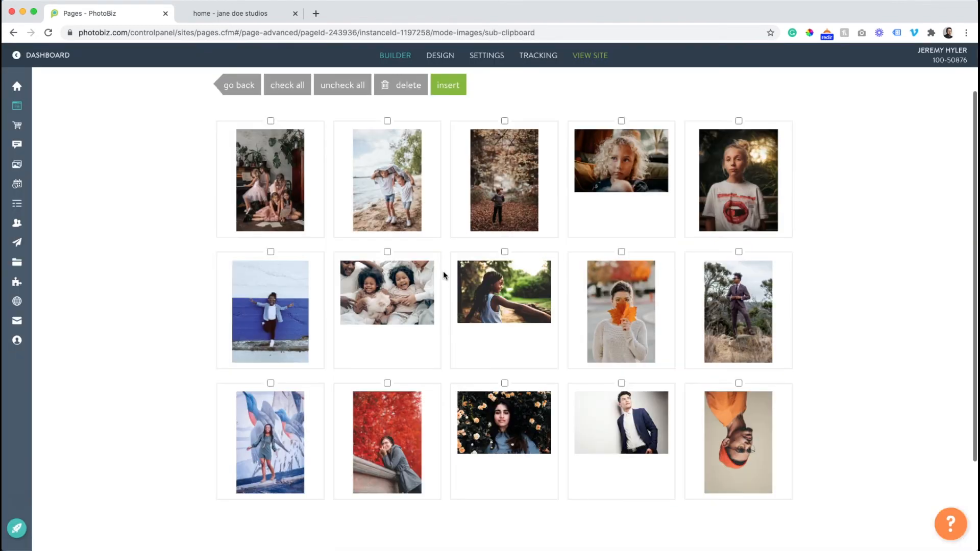
{"action": "scroll", "coordinate": [447, 273], "scroll_direction": "down", "scroll_amount": 2}
{"action": "scroll", "coordinate": [510, 273], "scroll_direction": "up", "scroll_amount": 3}
{"action": "left_click_drag", "start_coordinate": [897, 188], "coordinate": [208, 503]}
{"action": "left_click", "coordinate": [441, 96]}
- Reorder the carousel so the children at the lake and the boy in the forest come before the girls at the piano
{"action": "scroll", "coordinate": [541, 388], "scroll_direction": "down", "scroll_amount": 3}
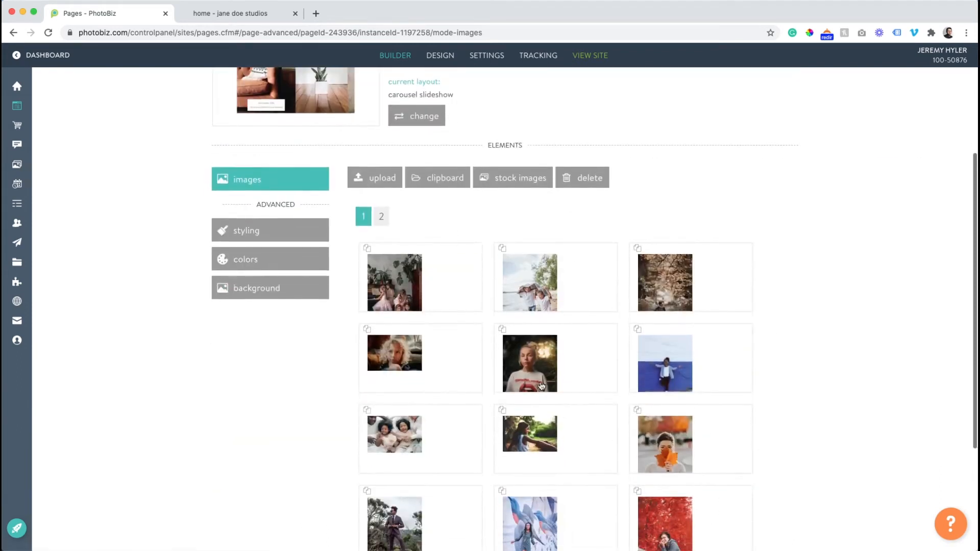
{"action": "left_click_drag", "start_coordinate": [531, 288], "coordinate": [633, 230]}
{"action": "scroll", "coordinate": [401, 304], "scroll_direction": "down", "scroll_amount": 3}
{"action": "left_click_drag", "start_coordinate": [673, 161], "coordinate": [493, 159]}
{"action": "scroll", "coordinate": [545, 250], "scroll_direction": "up", "scroll_amount": 2}
- Delete the photos of the girl in the lips T-shirt and the woman among the roses from the carousel
{"action": "left_click_drag", "start_coordinate": [539, 293], "coordinate": [592, 106]}
{"action": "left_click", "coordinate": [446, 193]}
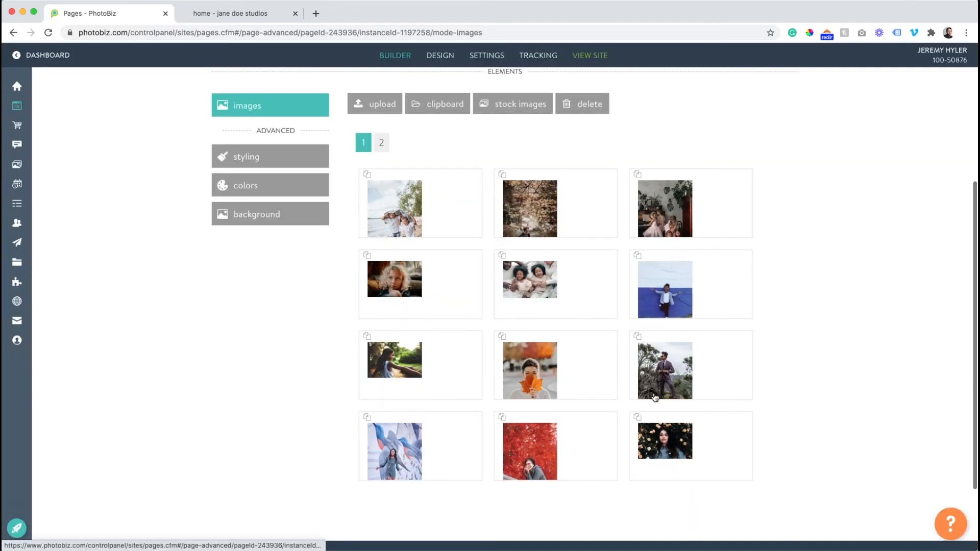
{"action": "left_click_drag", "start_coordinate": [663, 440], "coordinate": [577, 104]}
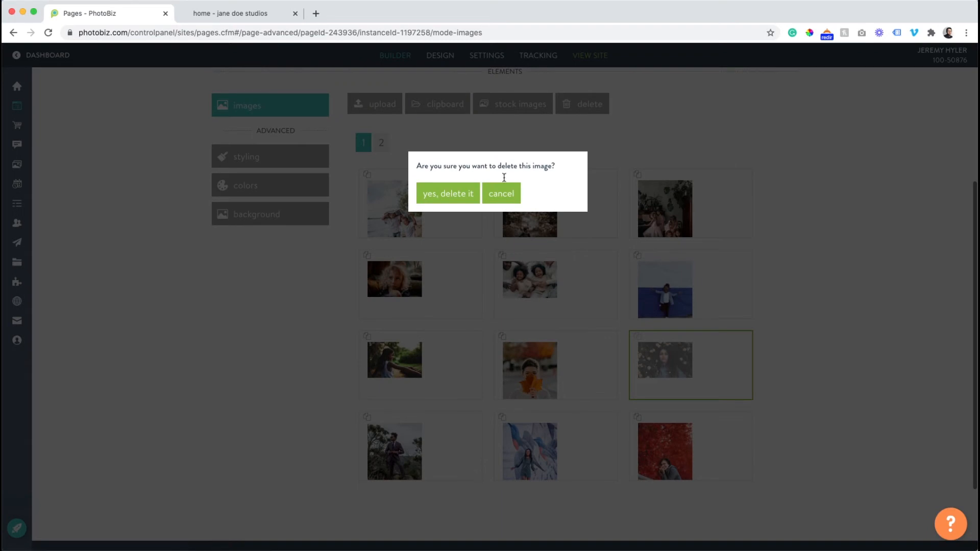
{"action": "left_click", "coordinate": [434, 199]}
- Reload the live site and browse through the photos in the home page's carousel slideshow
{"action": "scroll", "coordinate": [535, 361], "scroll_direction": "up", "scroll_amount": 1}
{"action": "scroll", "coordinate": [534, 361], "scroll_direction": "up", "scroll_amount": 2}
{"action": "scroll", "coordinate": [274, 186], "scroll_direction": "up", "scroll_amount": 2}
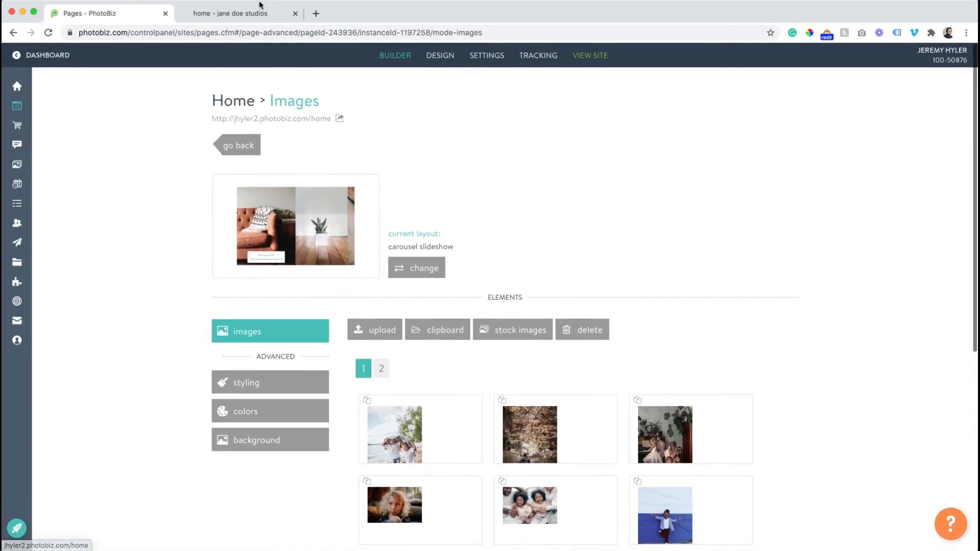
{"action": "left_click", "coordinate": [271, 7]}
{"action": "left_click", "coordinate": [48, 33]}
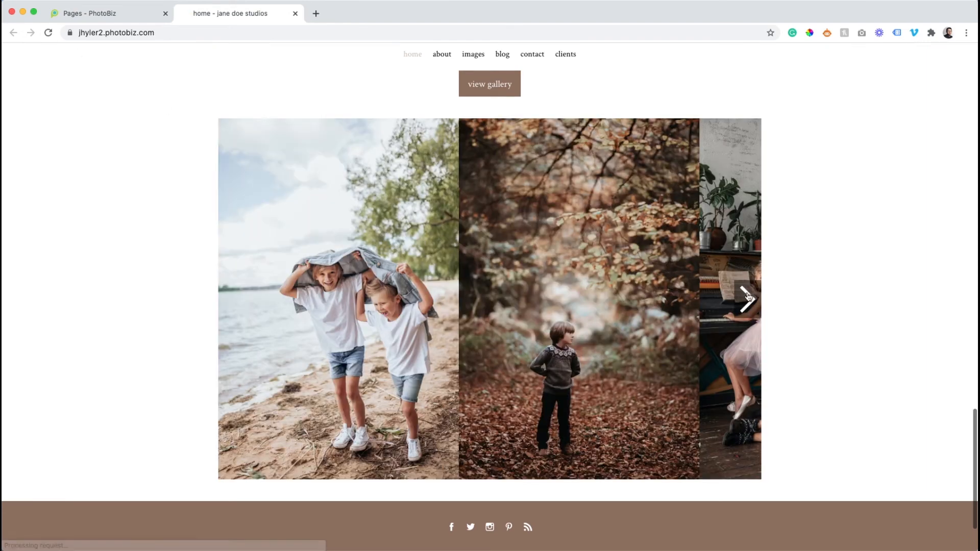
{"action": "left_click", "coordinate": [746, 299]}
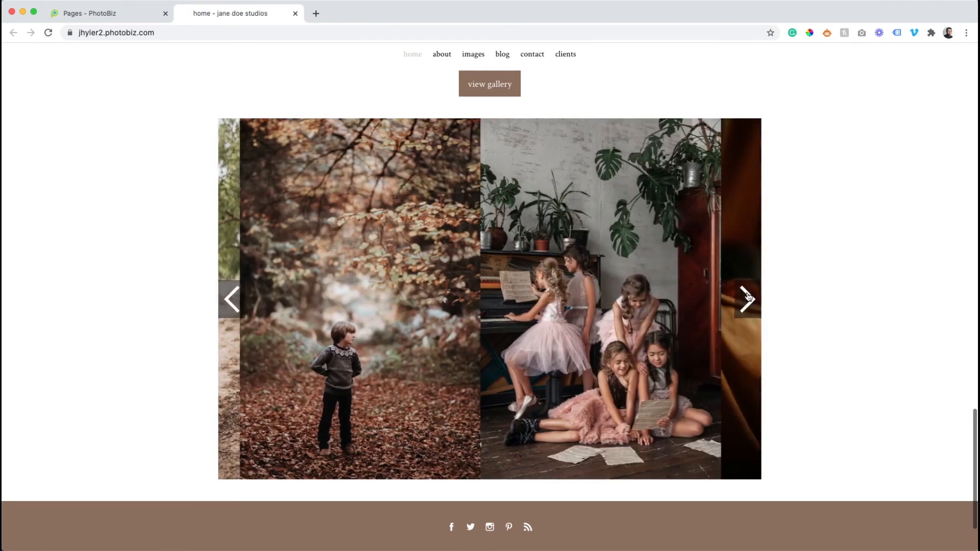
{"action": "left_click", "coordinate": [747, 298]}
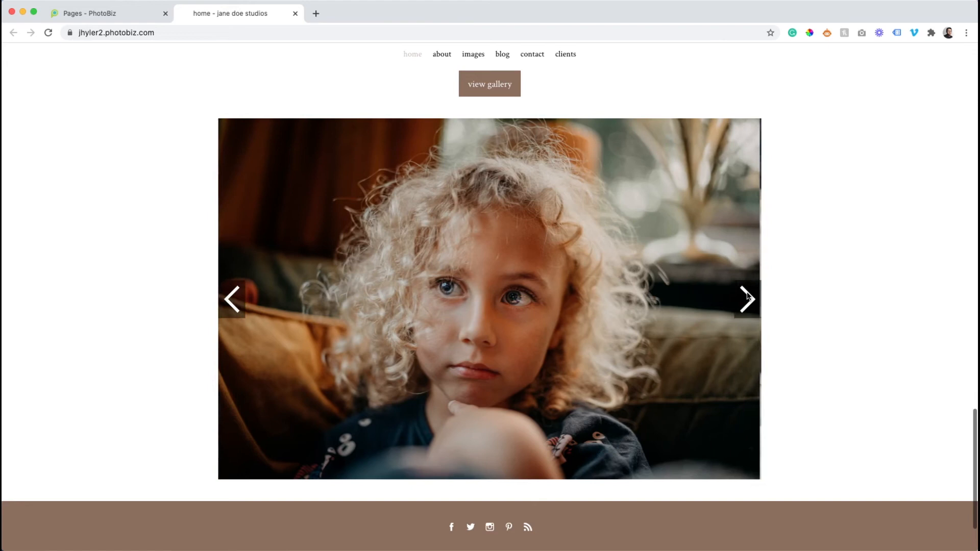
{"action": "left_click", "coordinate": [749, 297]}
- Review the live home page's photo blocks, titles and view gallery button above the carousel
{"action": "scroll", "coordinate": [748, 297], "scroll_direction": "up", "scroll_amount": 20}
{"action": "scroll", "coordinate": [749, 297], "scroll_direction": "down", "scroll_amount": 15}
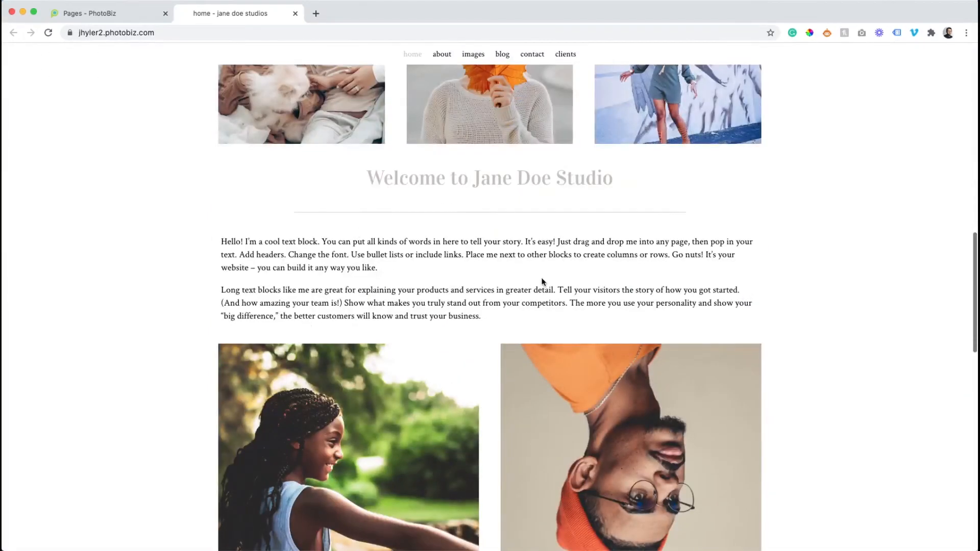
{"action": "scroll", "coordinate": [399, 303], "scroll_direction": "down", "scroll_amount": 10}
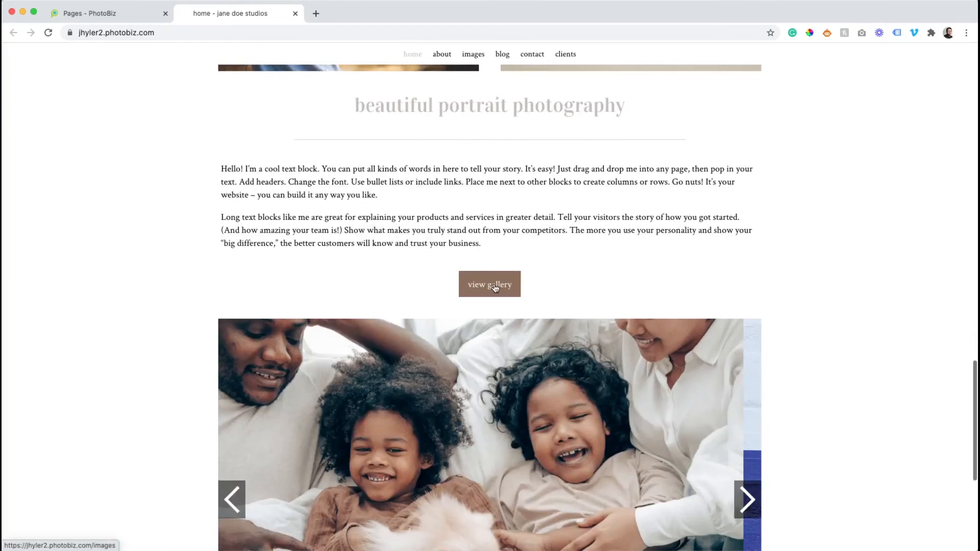
{"action": "scroll", "coordinate": [494, 283], "scroll_direction": "down", "scroll_amount": 5}
{"action": "scroll", "coordinate": [494, 283], "scroll_direction": "up", "scroll_amount": 10}
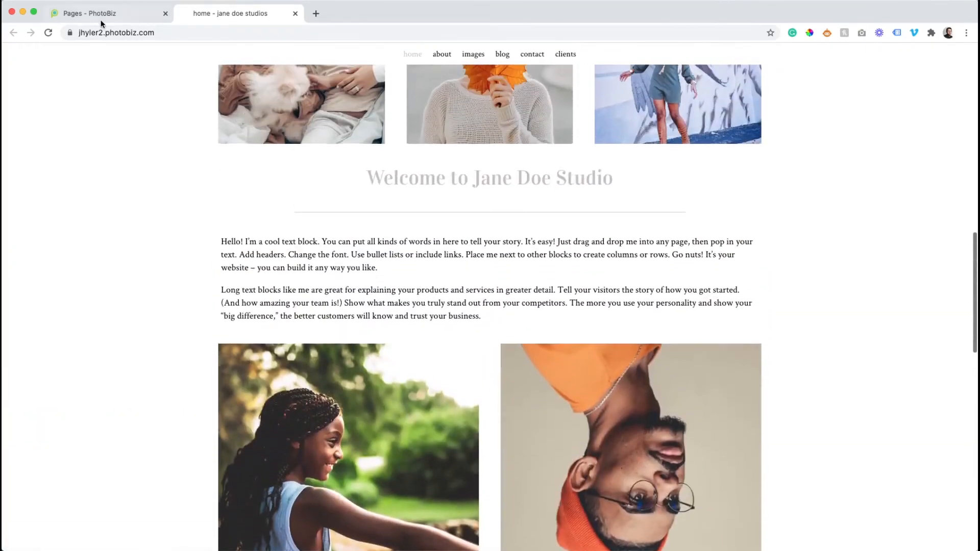
- Return to the builder, open the About page and look over its images, title, text and form blocks
{"action": "left_click", "coordinate": [101, 13]}
{"action": "left_click", "coordinate": [237, 146]}
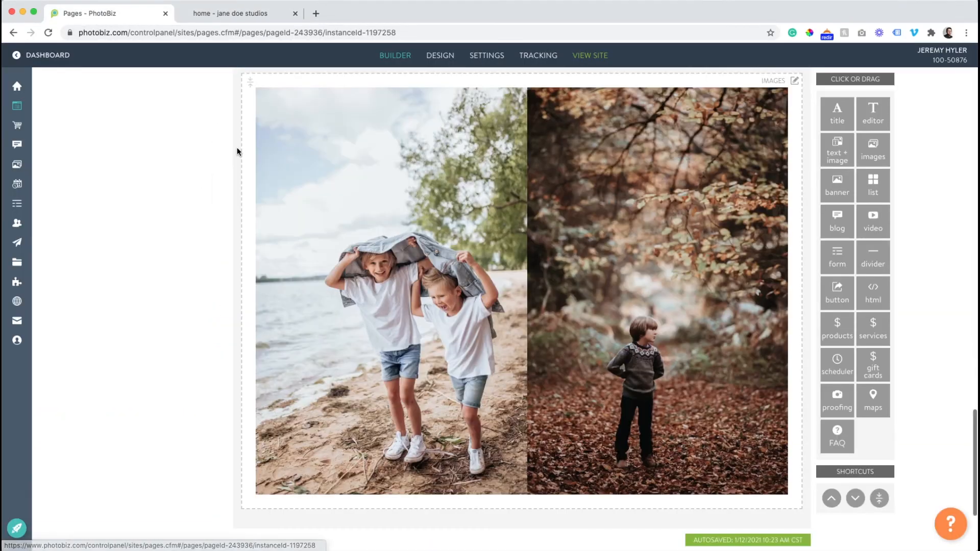
{"action": "scroll", "coordinate": [237, 147], "scroll_direction": "up", "scroll_amount": 10}
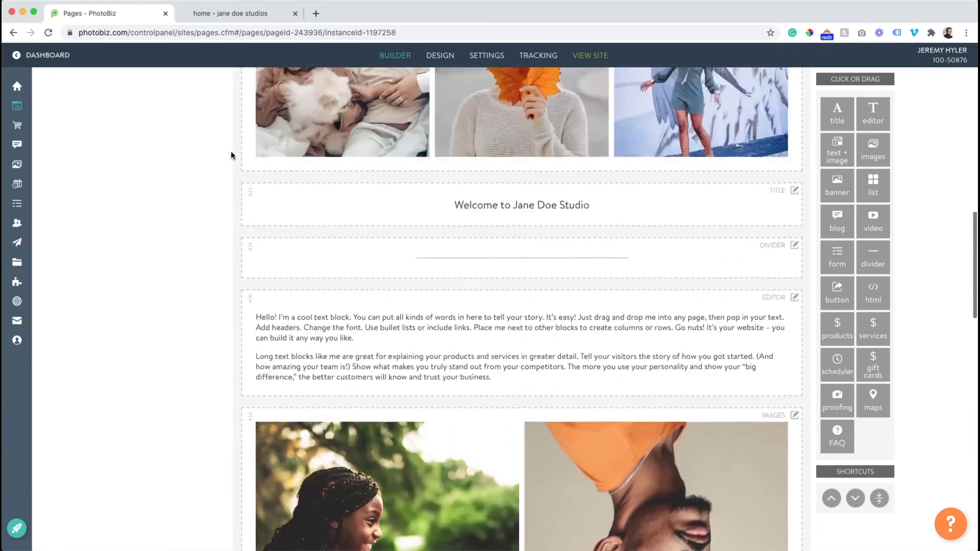
{"action": "scroll", "coordinate": [231, 154], "scroll_direction": "up", "scroll_amount": 5}
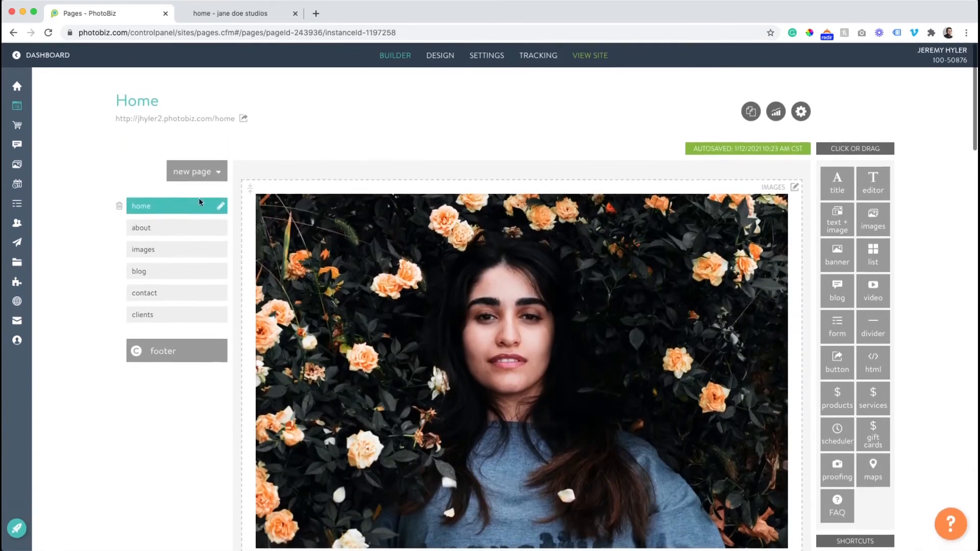
{"action": "left_click", "coordinate": [170, 228]}
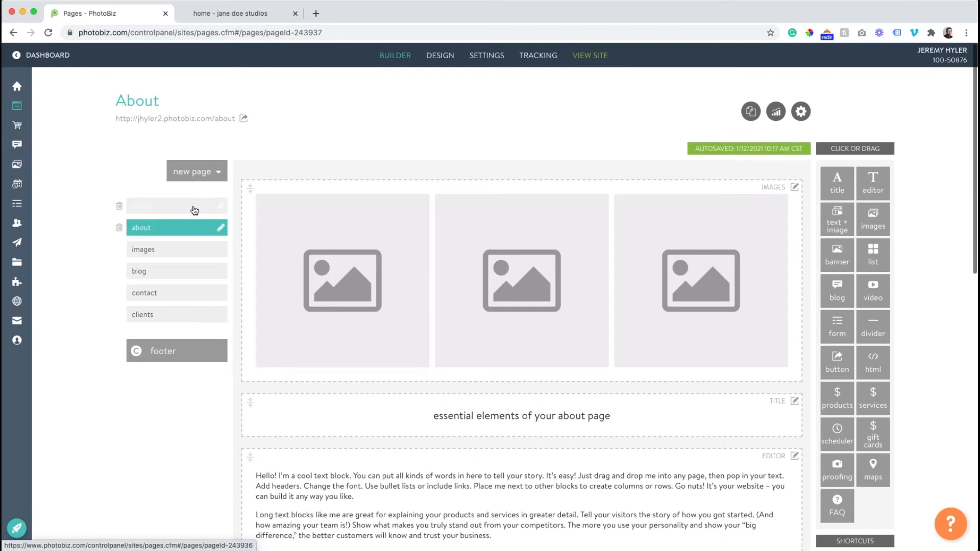
{"action": "scroll", "coordinate": [571, 221], "scroll_direction": "down", "scroll_amount": 3}
{"action": "scroll", "coordinate": [683, 177], "scroll_direction": "down", "scroll_amount": 6}
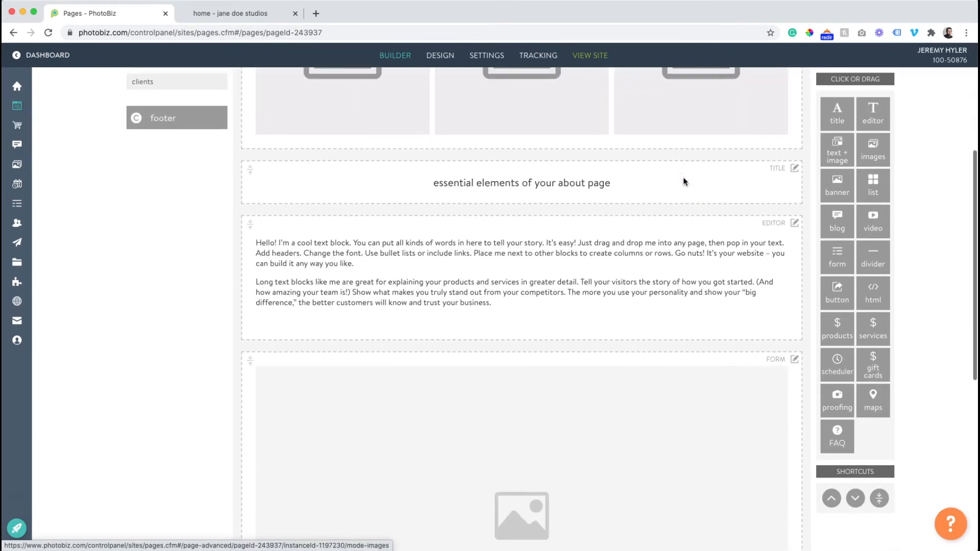
{"action": "scroll", "coordinate": [684, 180], "scroll_direction": "up", "scroll_amount": 6}
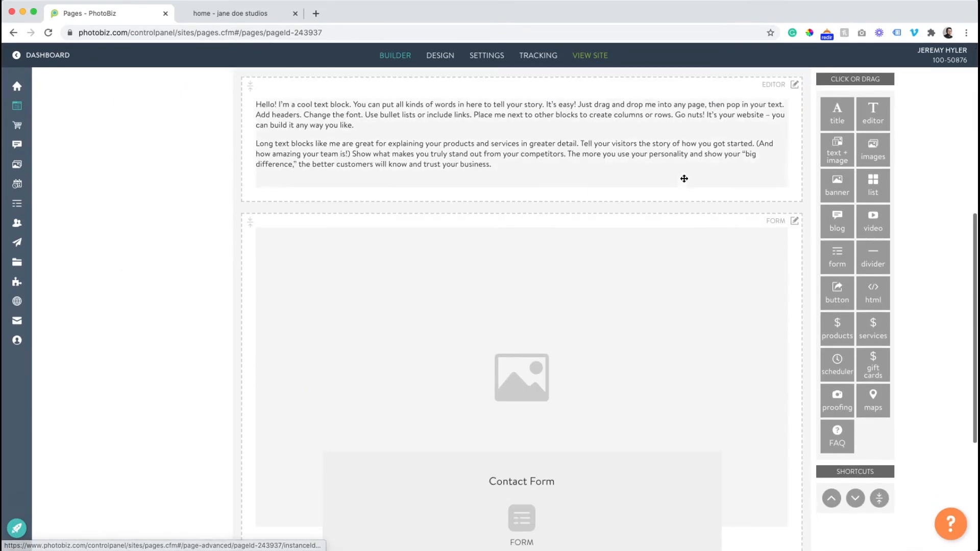
{"action": "scroll", "coordinate": [383, 155], "scroll_direction": "up", "scroll_amount": 2}
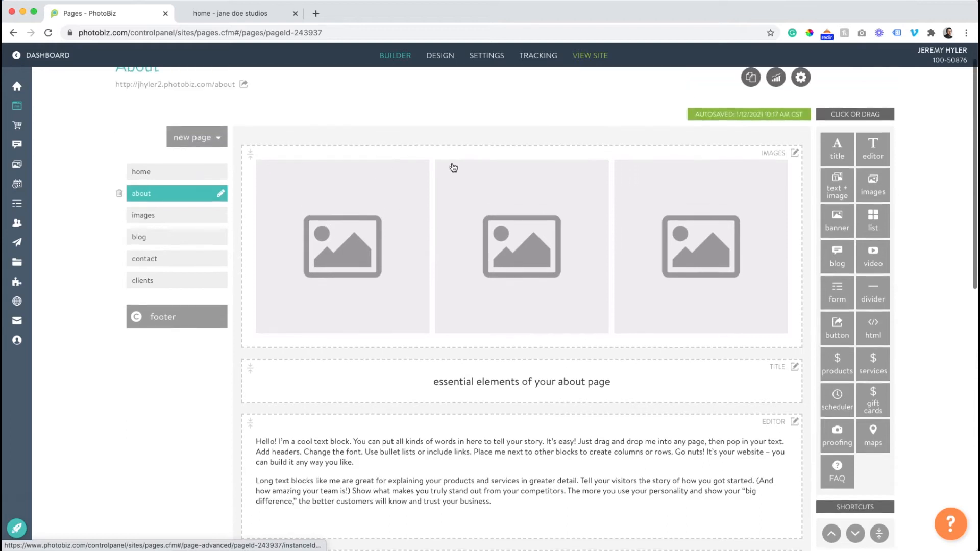
{"action": "scroll", "coordinate": [753, 230], "scroll_direction": "down", "scroll_amount": 1}
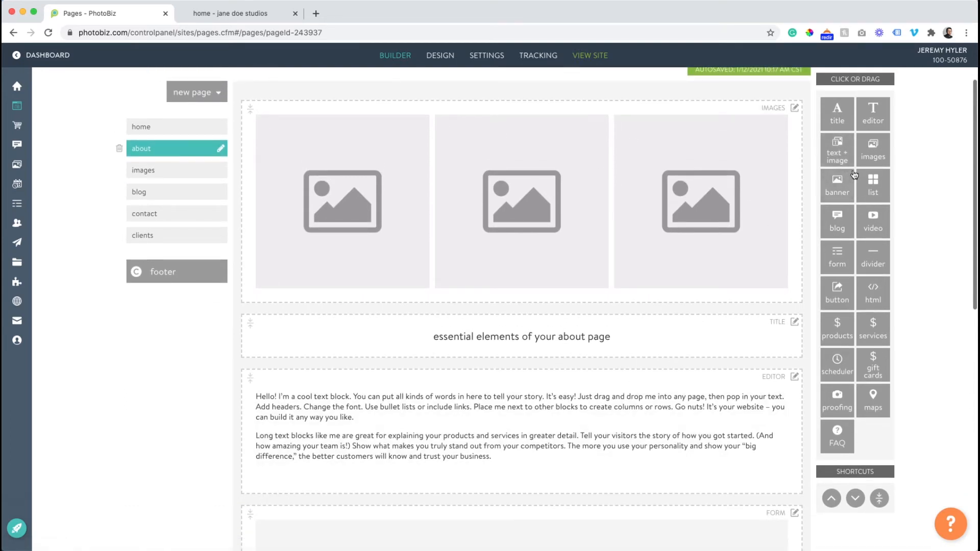
- Copy all the placeholder text from the About page's editor block and return to the page layout
{"action": "left_click", "coordinate": [524, 420]}
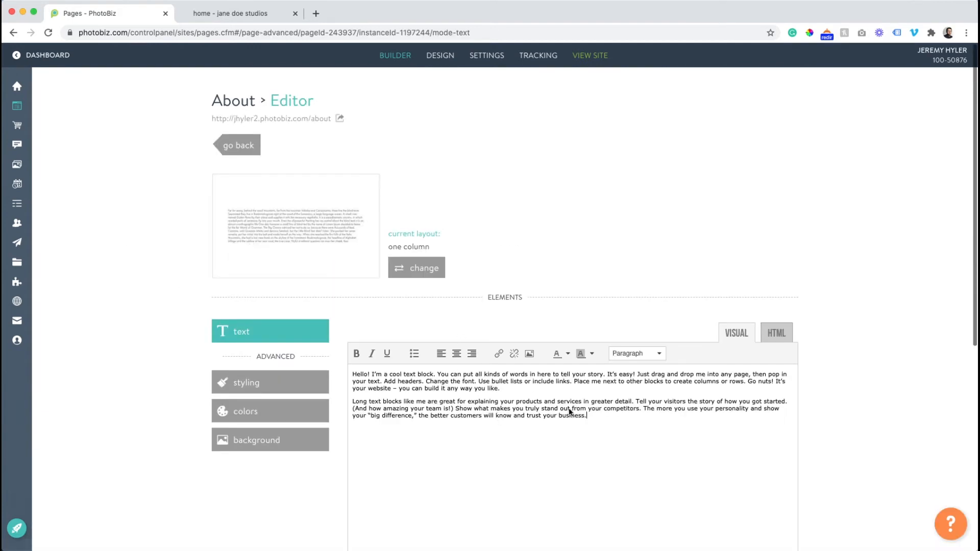
{"action": "left_click_drag", "start_coordinate": [593, 419], "coordinate": [366, 363]}
{"action": "right_click", "coordinate": [390, 380]}
{"action": "left_click", "coordinate": [409, 457]}
{"action": "left_click", "coordinate": [250, 150]}
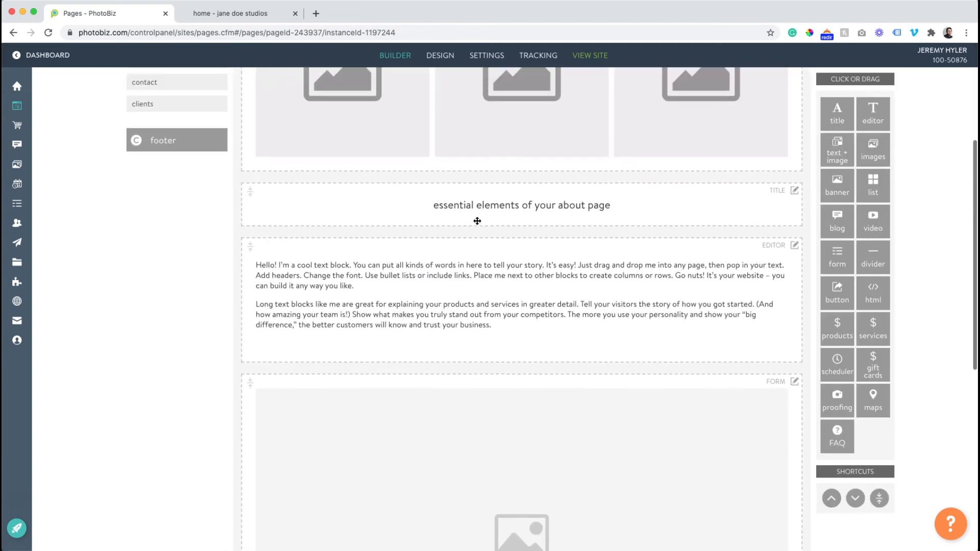
- Replace the About page's text editor block with a text + image block between the title and the form
{"action": "left_click", "coordinate": [794, 246]}
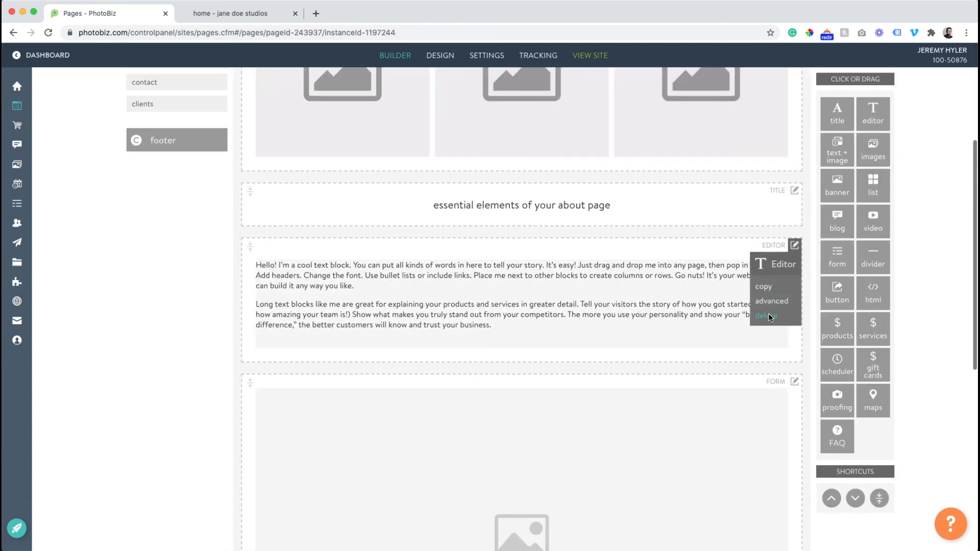
{"action": "left_click", "coordinate": [769, 316]}
{"action": "left_click_drag", "start_coordinate": [832, 157], "coordinate": [555, 280]}
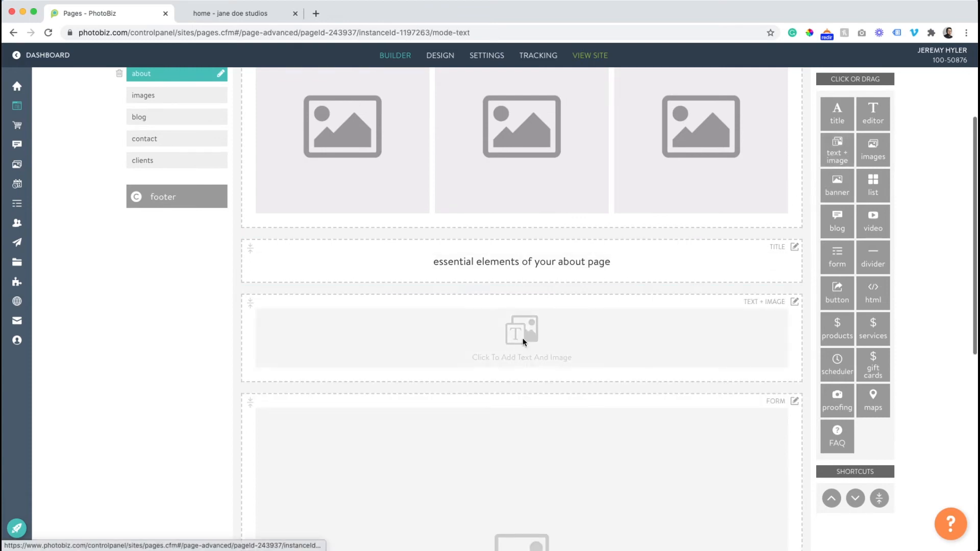
- Open the new text + image block, title it "Hello!", paste the copied placeholder text into its body and save
{"action": "left_click", "coordinate": [522, 338]}
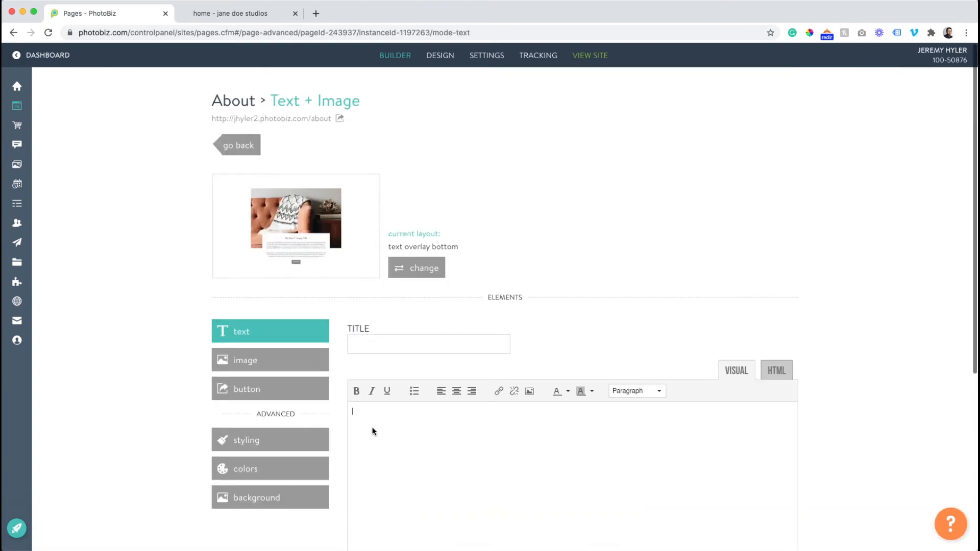
{"action": "left_click", "coordinate": [365, 341]}
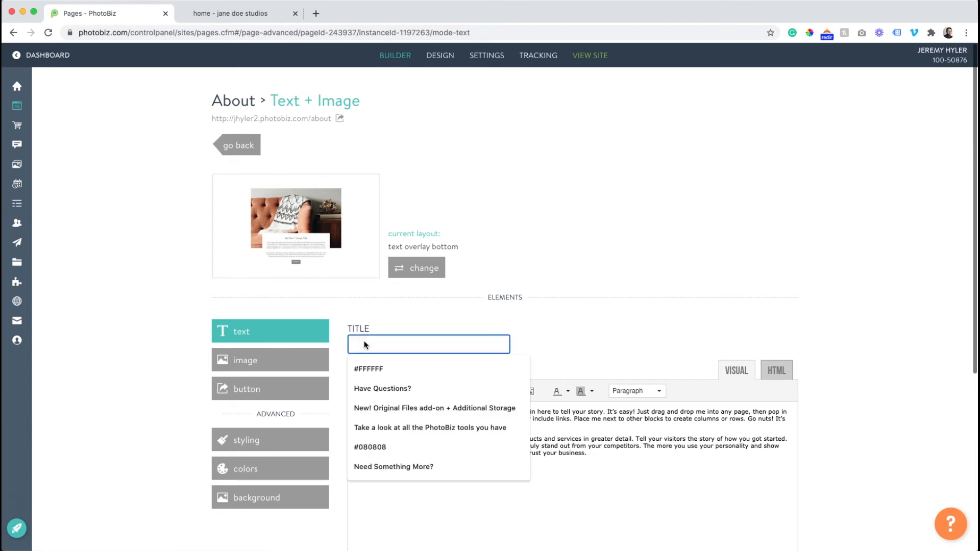
{"action": "type", "text": "Hello!"}
{"action": "scroll", "coordinate": [370, 392], "scroll_direction": "down", "scroll_amount": 3}
{"action": "left_click", "coordinate": [373, 472]}
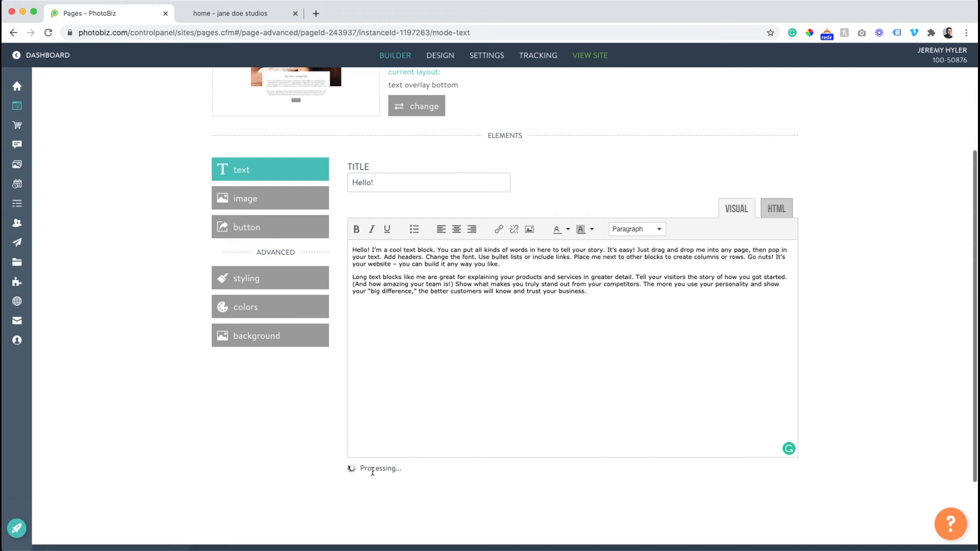
- Change the text + image block's layout to text right
{"action": "scroll", "coordinate": [370, 464], "scroll_direction": "up", "scroll_amount": 3}
{"action": "left_click", "coordinate": [413, 267]}
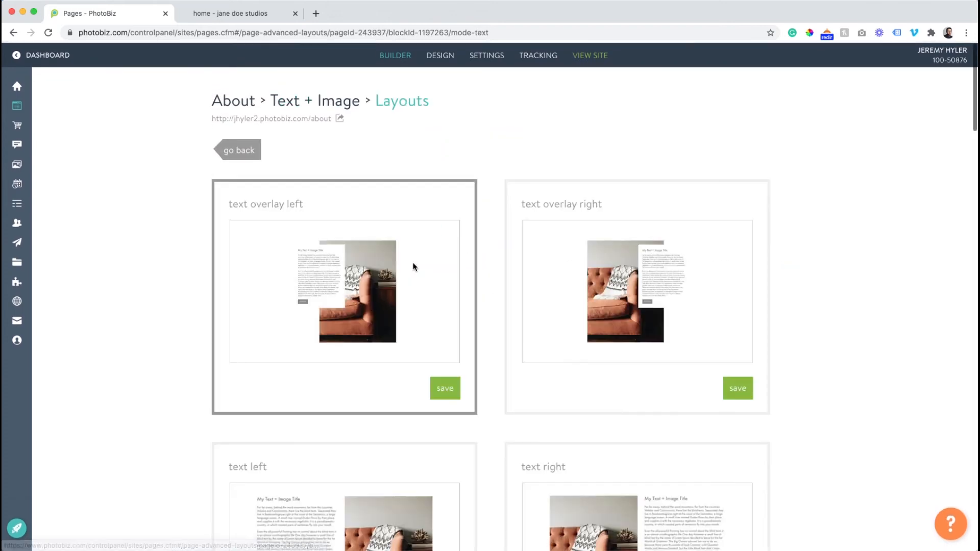
{"action": "scroll", "coordinate": [414, 267], "scroll_direction": "down", "scroll_amount": 5}
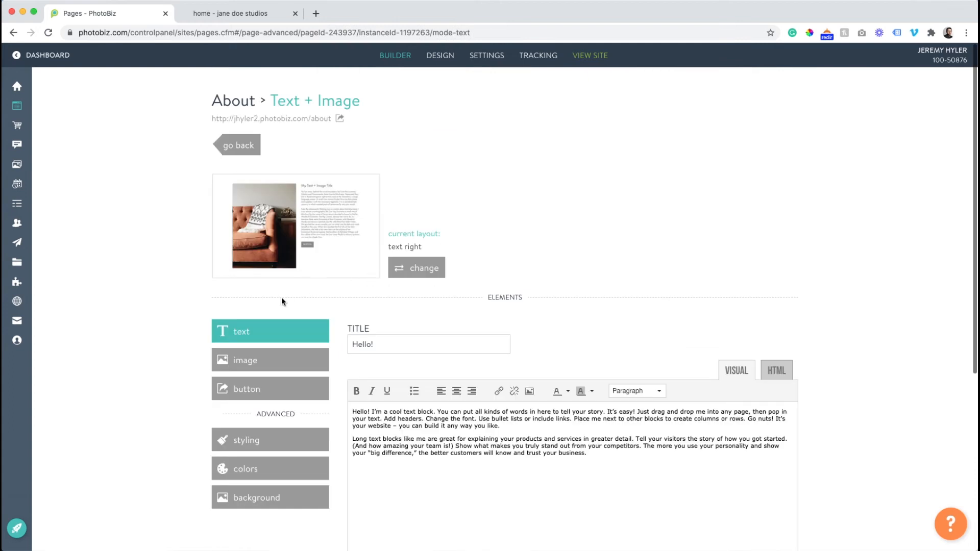
- Upload the portrait of the man holding a camera as the block's image and return to the About page layout
{"action": "left_click", "coordinate": [261, 359]}
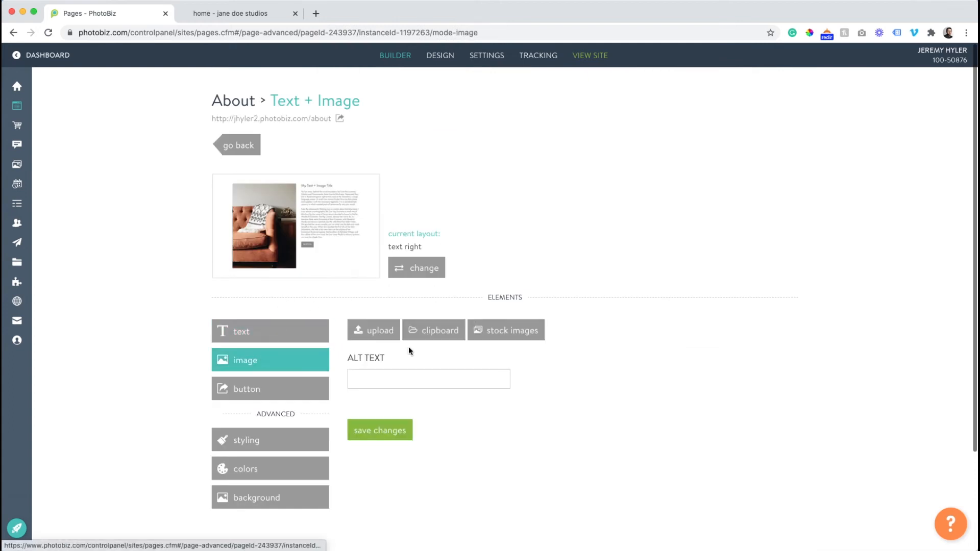
{"action": "left_click", "coordinate": [382, 332]}
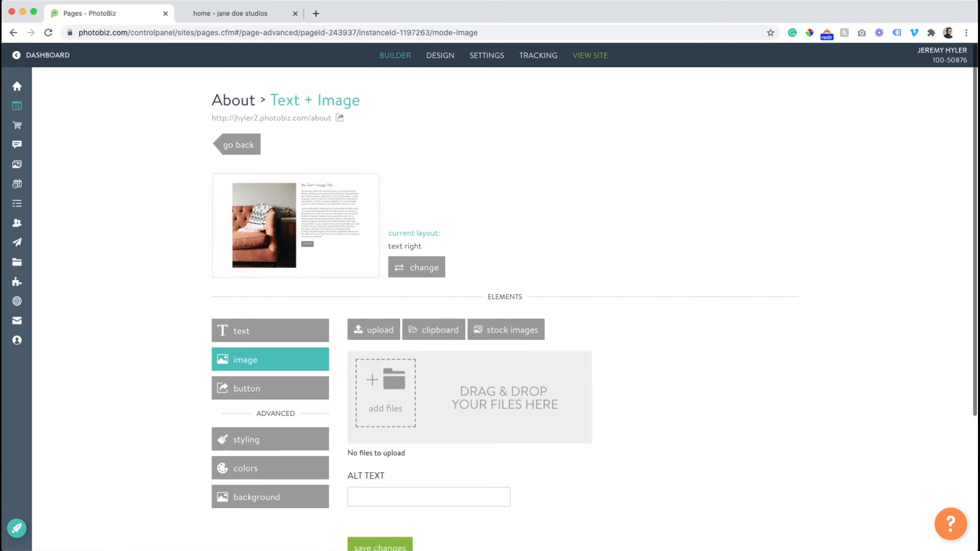
{"action": "left_click_drag", "start_coordinate": [407, 381], "coordinate": [404, 379]}
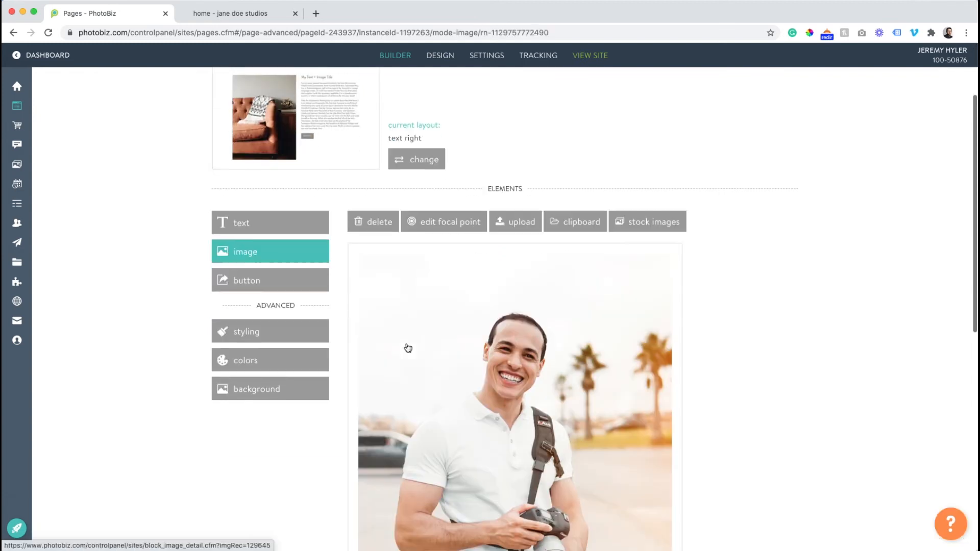
{"action": "scroll", "coordinate": [267, 153], "scroll_direction": "down", "scroll_amount": 1}
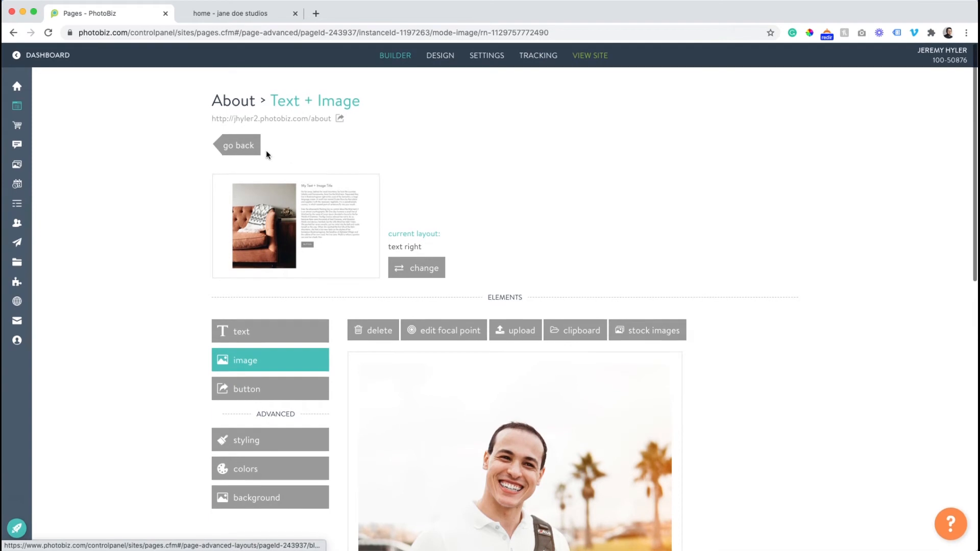
{"action": "left_click", "coordinate": [233, 149]}
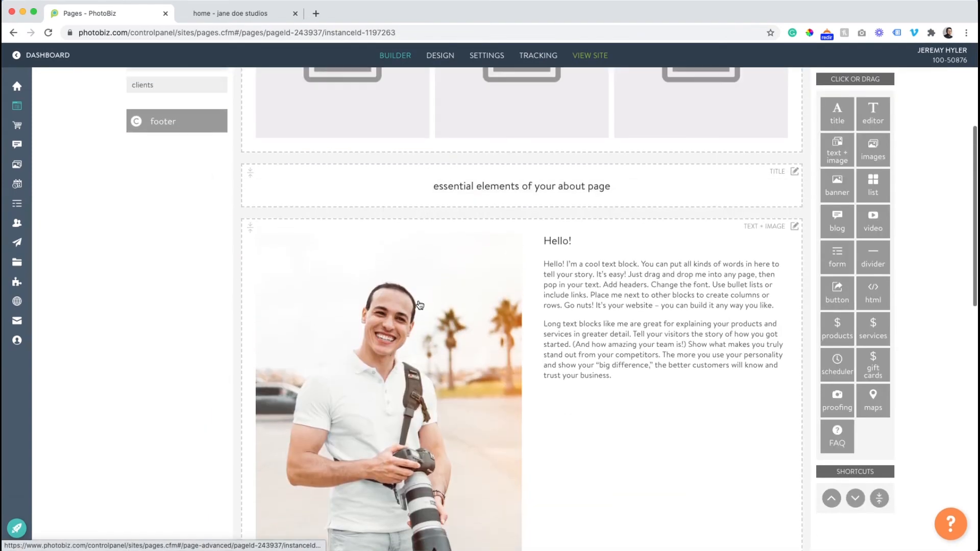
- Open the images block above the title and delete its three placeholder images
{"action": "scroll", "coordinate": [414, 308], "scroll_direction": "up", "scroll_amount": 5}
{"action": "left_click", "coordinate": [387, 208]}
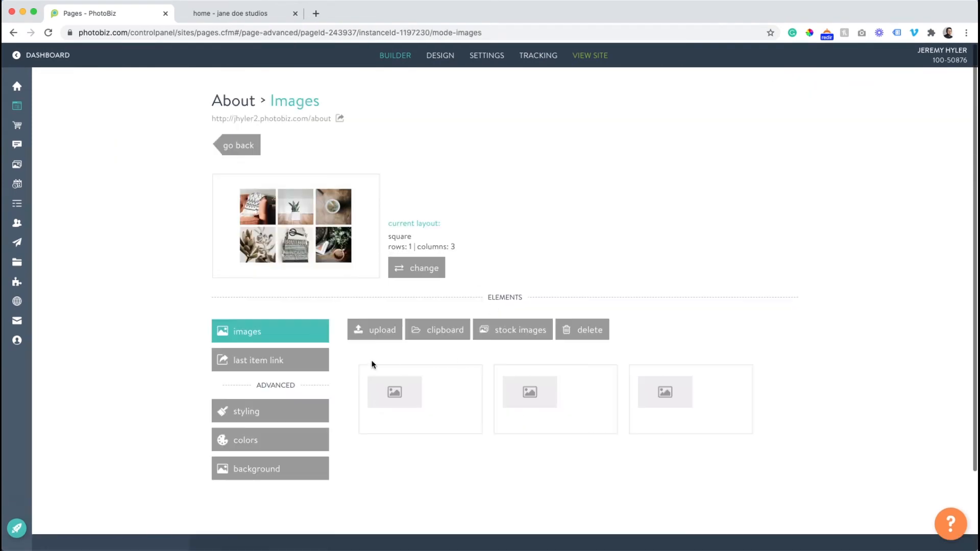
{"action": "left_click_drag", "start_coordinate": [781, 391], "coordinate": [398, 406]}
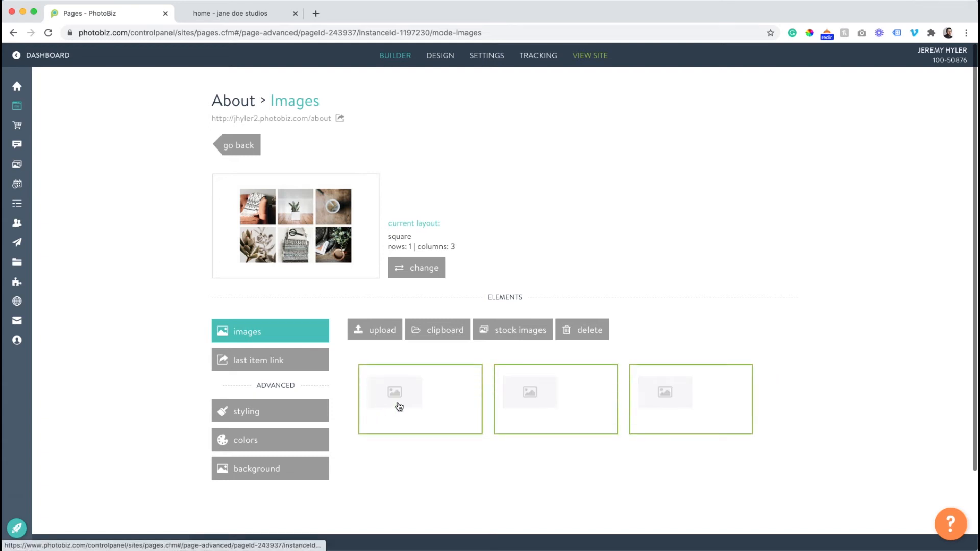
{"action": "left_click", "coordinate": [585, 336]}
{"action": "left_click", "coordinate": [474, 188]}
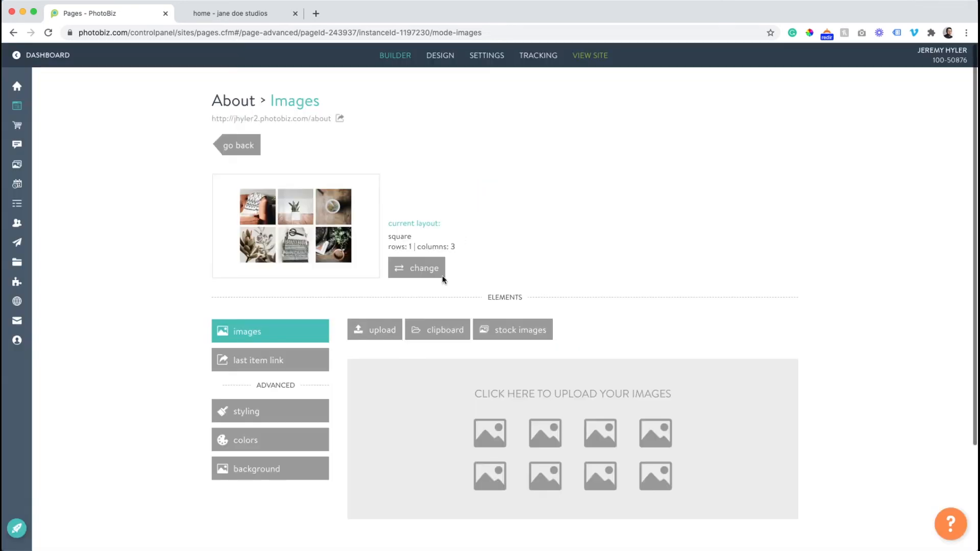
- Insert the bird mural, red foliage and suited man photos from the clipboard, and order them foliage, suited man, mural
{"action": "left_click", "coordinate": [423, 340]}
{"action": "scroll", "coordinate": [429, 327], "scroll_direction": "down", "scroll_amount": 5}
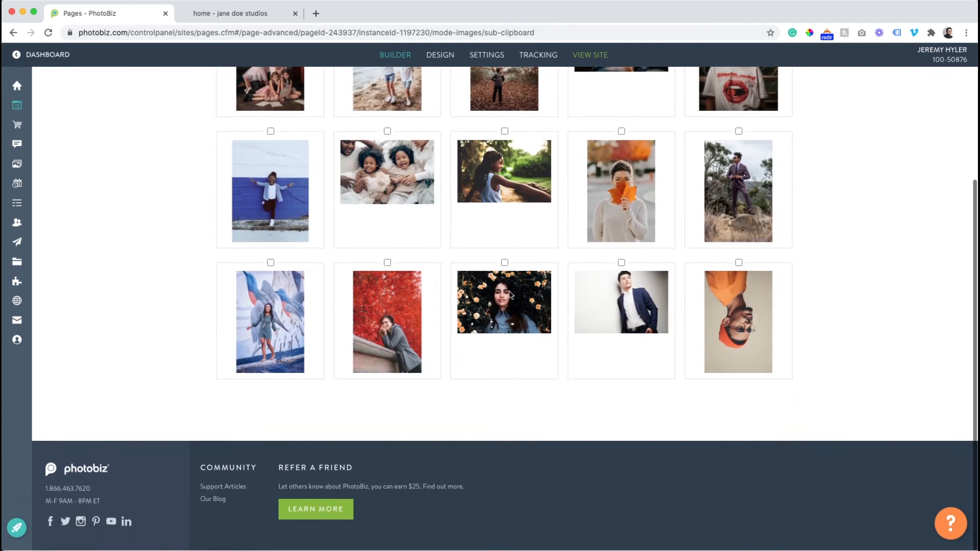
{"action": "left_click", "coordinate": [392, 313]}
{"action": "scroll", "coordinate": [313, 302], "scroll_direction": "up", "scroll_amount": 3}
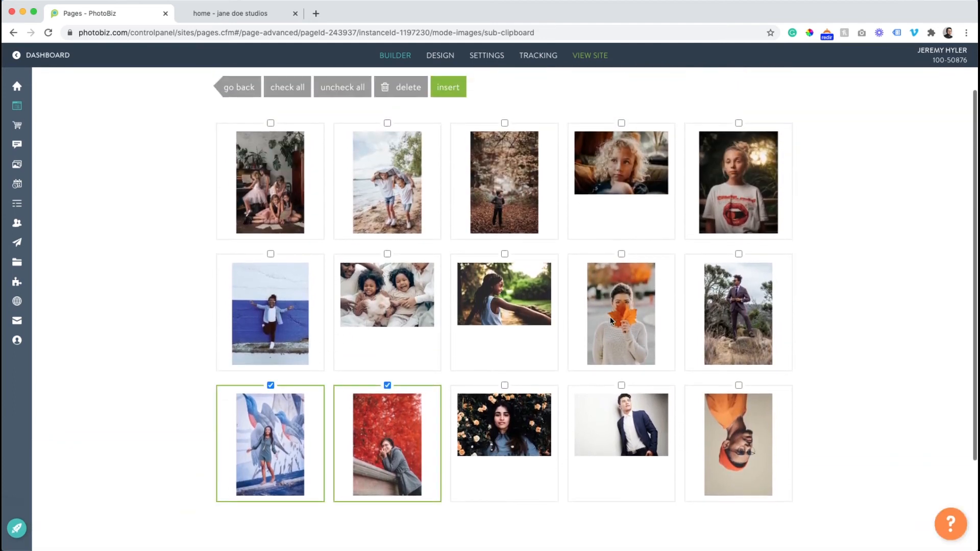
{"action": "scroll", "coordinate": [580, 293], "scroll_direction": "up", "scroll_amount": 2}
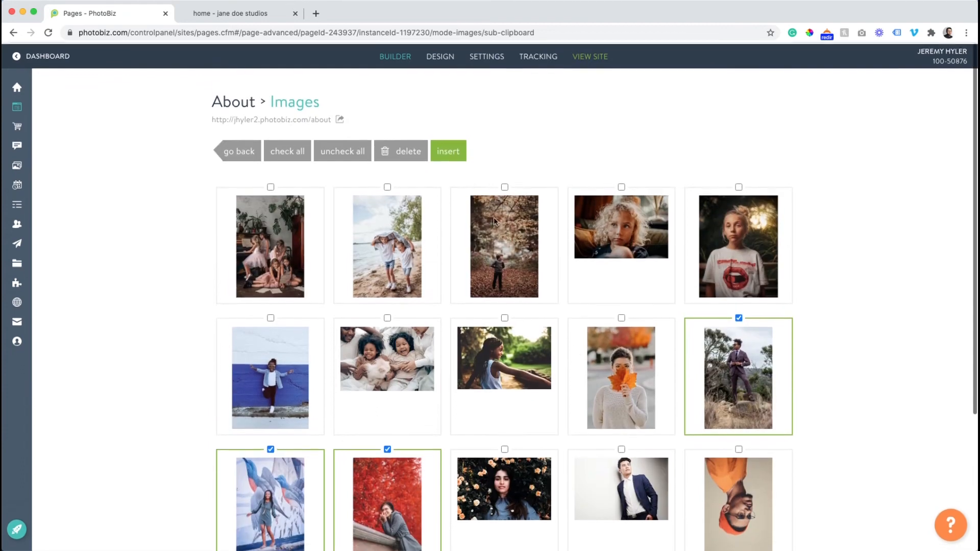
{"action": "left_click", "coordinate": [448, 151]}
{"action": "mouse_move", "coordinate": [671, 467]}
{"action": "left_mouse_down"}
{"action": "mouse_move", "coordinate": [506, 450]}
{"action": "mouse_move", "coordinate": [511, 434]}
{"action": "mouse_move", "coordinate": [471, 404]}
{"action": "mouse_move", "coordinate": [404, 407]}
{"action": "left_mouse_up"}
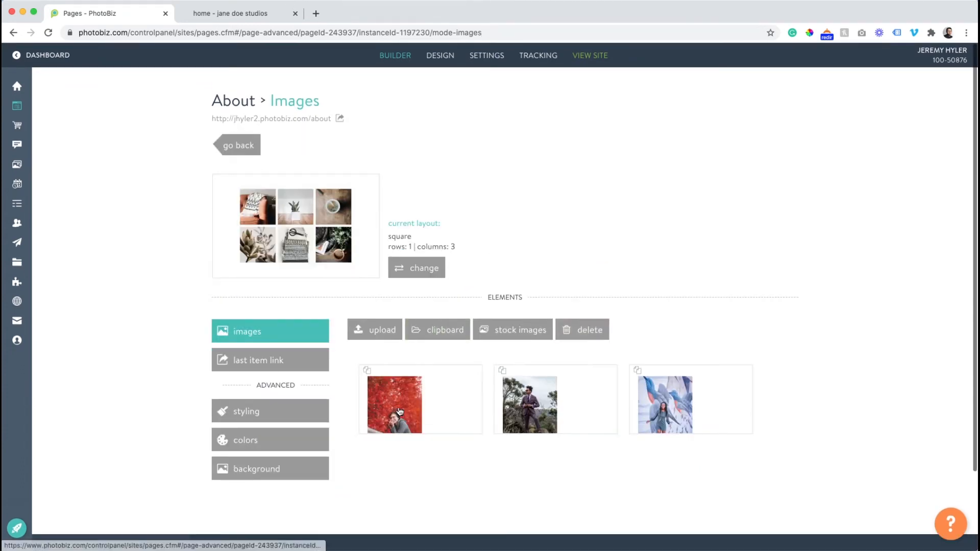
- Switch to the live site and open its About page to check the new photos and text block
{"action": "left_click", "coordinate": [244, 14]}
{"action": "scroll", "coordinate": [194, 138], "scroll_direction": "up", "scroll_amount": 15}
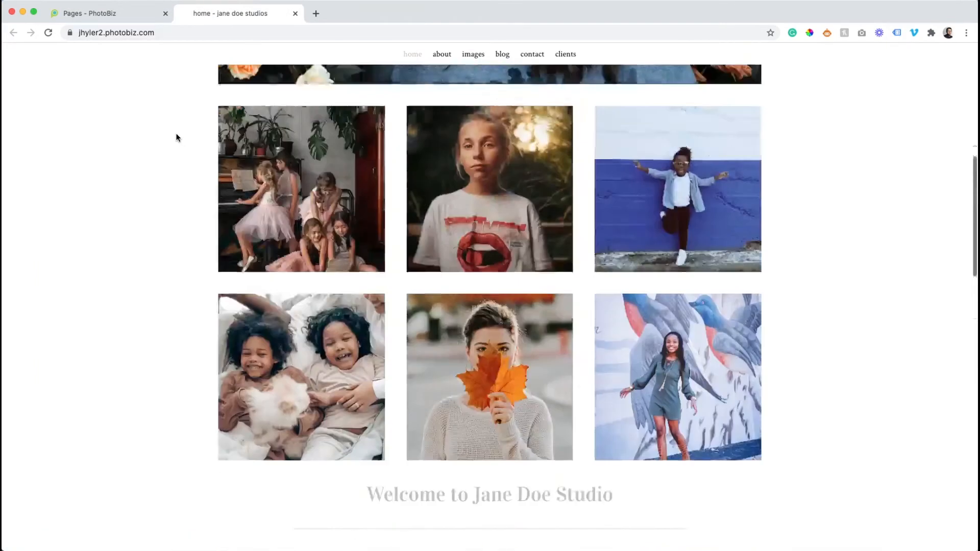
{"action": "left_click", "coordinate": [444, 182]}
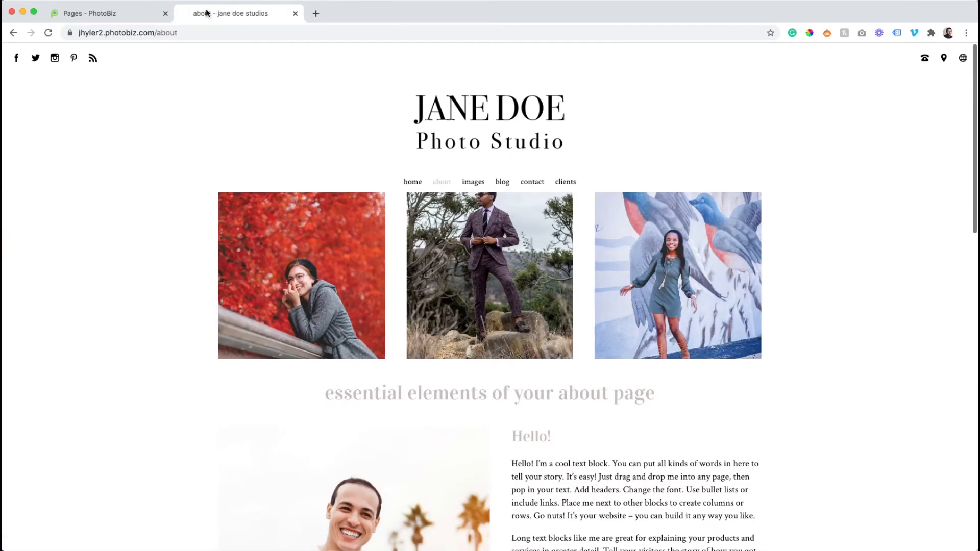
- Return to the builder and move the suited man photo's focal point up to his chest
{"action": "left_click", "coordinate": [114, 15]}
{"action": "left_click", "coordinate": [521, 403]}
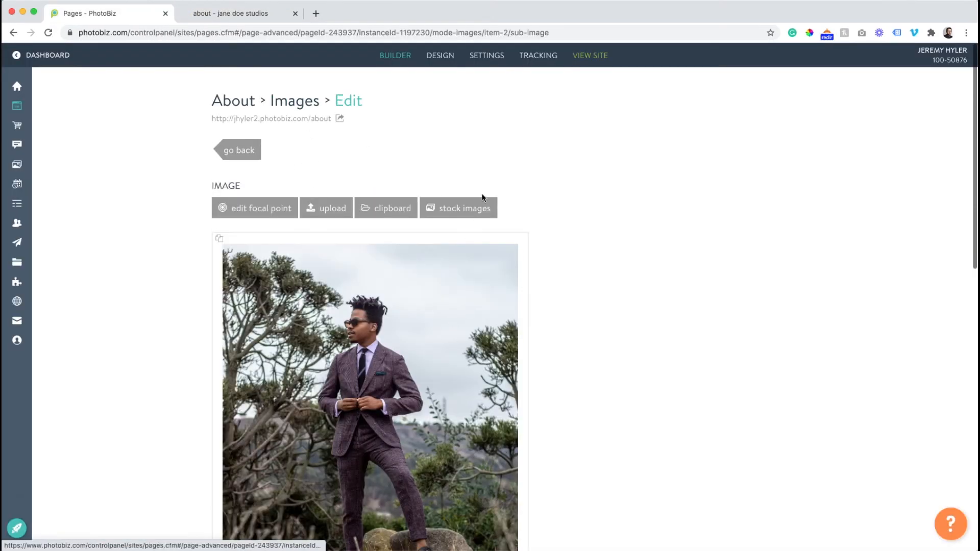
{"action": "left_click", "coordinate": [271, 217]}
{"action": "left_click_drag", "start_coordinate": [508, 396], "coordinate": [500, 296]}
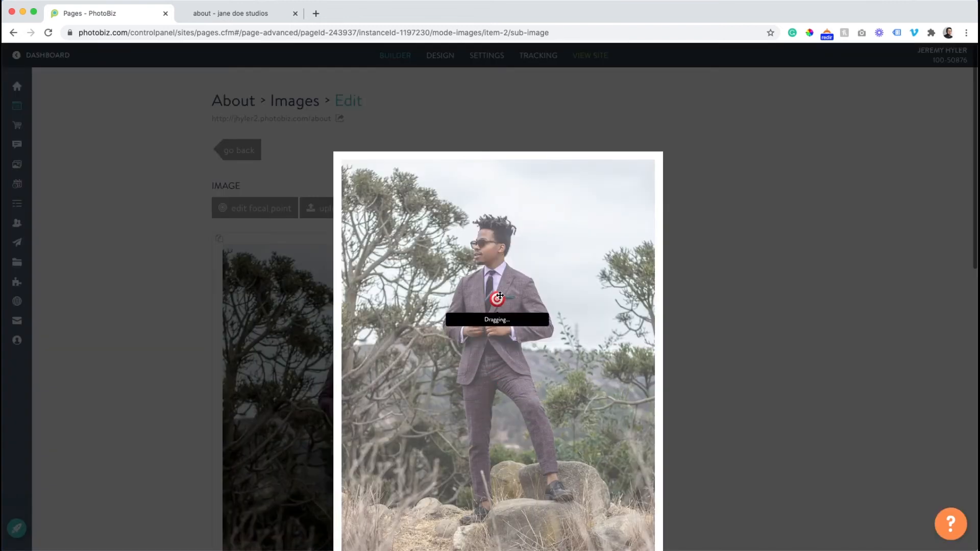
{"action": "left_click", "coordinate": [193, 260]}
- Reload the live About page to check how the suited man photo is cropped
{"action": "left_click", "coordinate": [210, 14]}
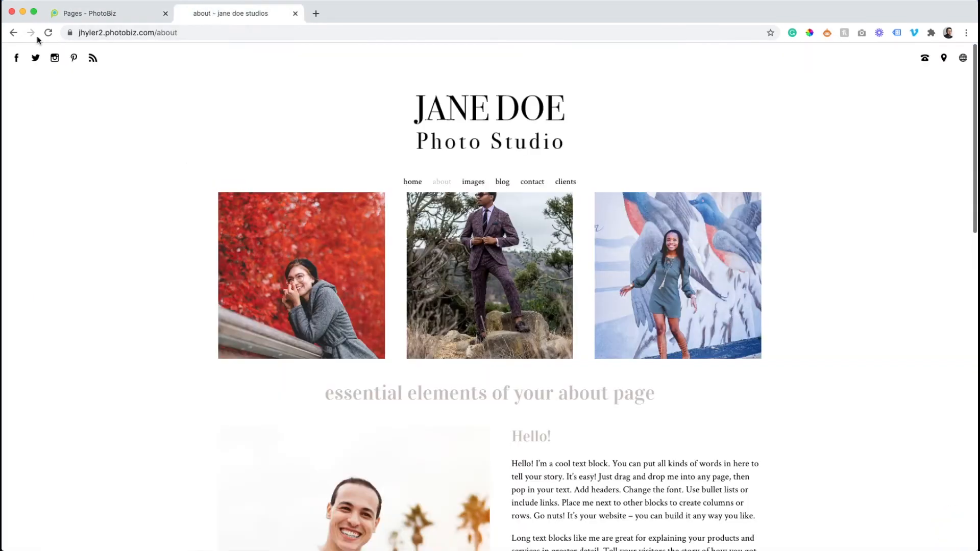
{"action": "left_click", "coordinate": [46, 34]}
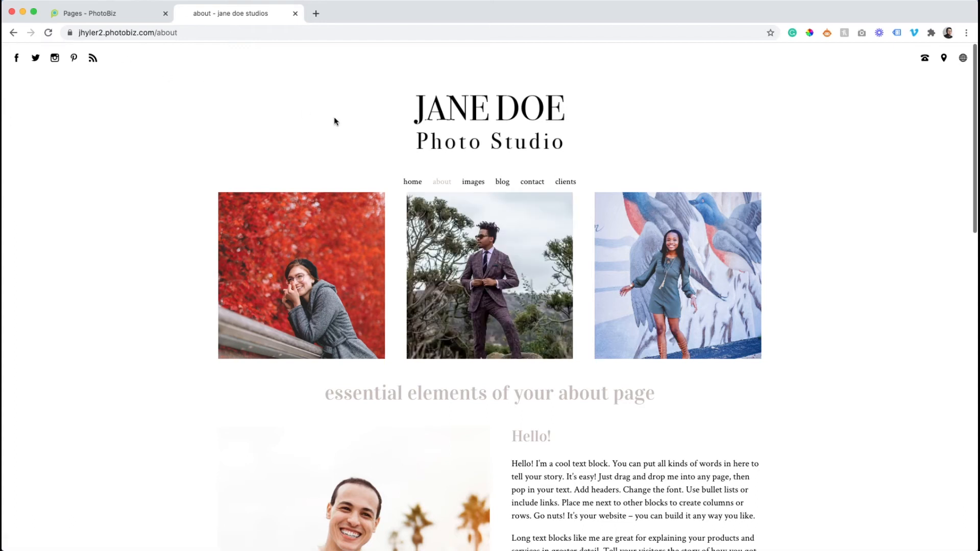
{"action": "scroll", "coordinate": [352, 131], "scroll_direction": "down", "scroll_amount": 2}
- Back in the builder, move the red foliage photo's focal point down from the woman's face to just below her hands
{"action": "left_click", "coordinate": [120, 13]}
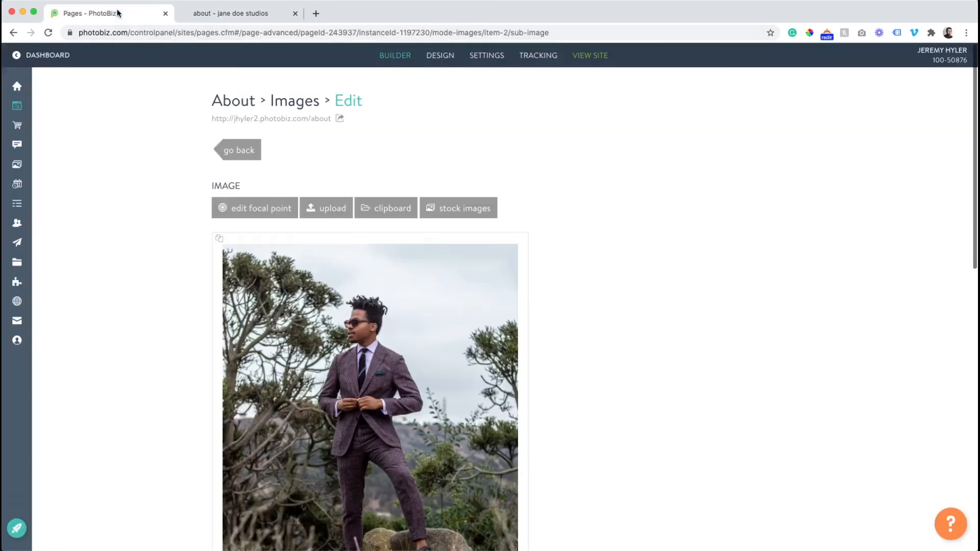
{"action": "left_click", "coordinate": [233, 150]}
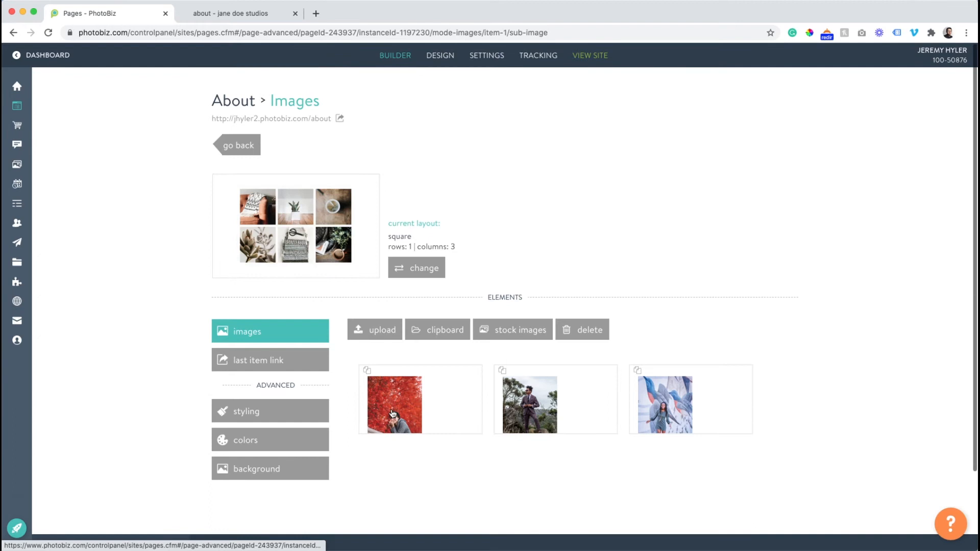
{"action": "left_click", "coordinate": [393, 413]}
{"action": "scroll", "coordinate": [392, 393], "scroll_direction": "down", "scroll_amount": 3}
{"action": "scroll", "coordinate": [344, 223], "scroll_direction": "up", "scroll_amount": 1}
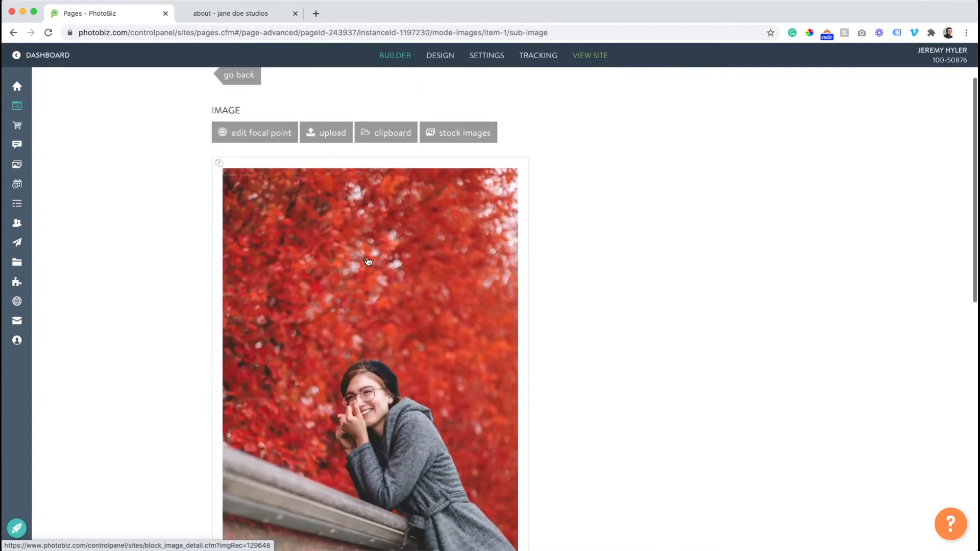
{"action": "scroll", "coordinate": [363, 289], "scroll_direction": "up", "scroll_amount": 2}
{"action": "left_click", "coordinate": [273, 173]}
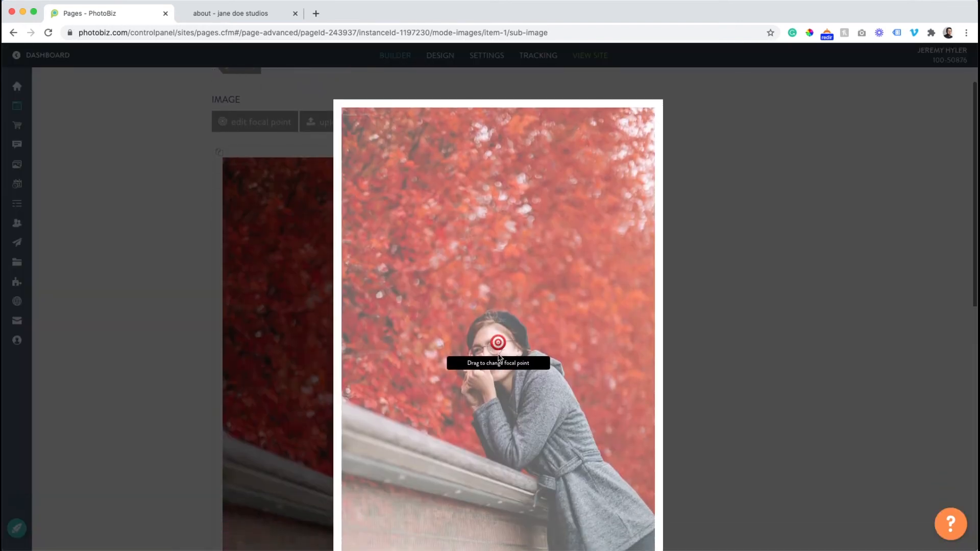
{"action": "left_click_drag", "start_coordinate": [498, 347], "coordinate": [498, 398]}
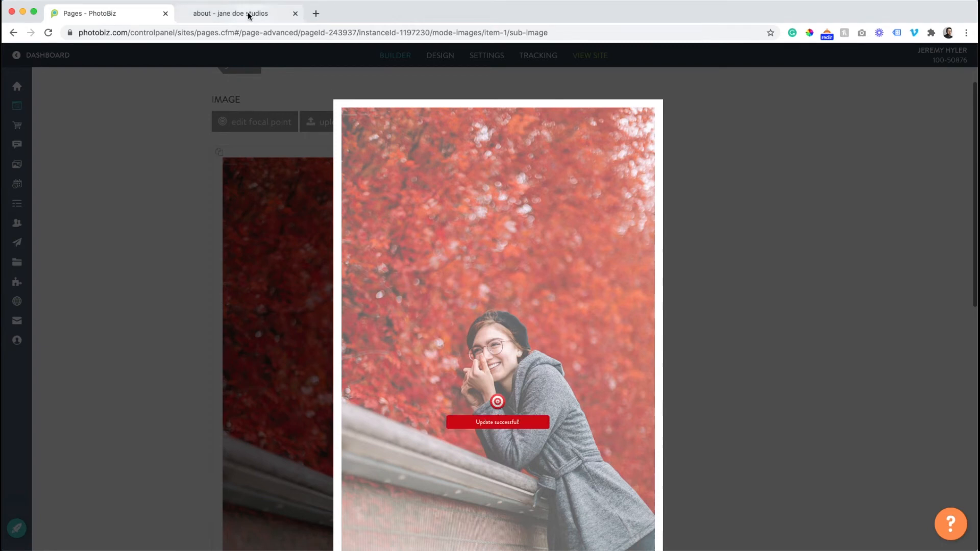
- Reload the live About page and review the red foliage photo's crop and the content below it
{"action": "left_click", "coordinate": [247, 13]}
{"action": "left_click", "coordinate": [48, 32]}
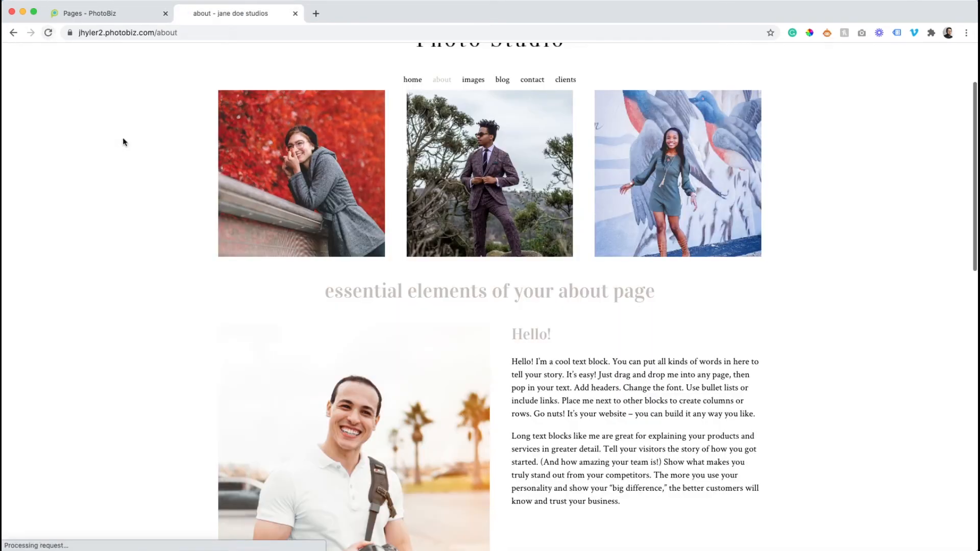
{"action": "scroll", "coordinate": [142, 170], "scroll_direction": "down", "scroll_amount": 3}
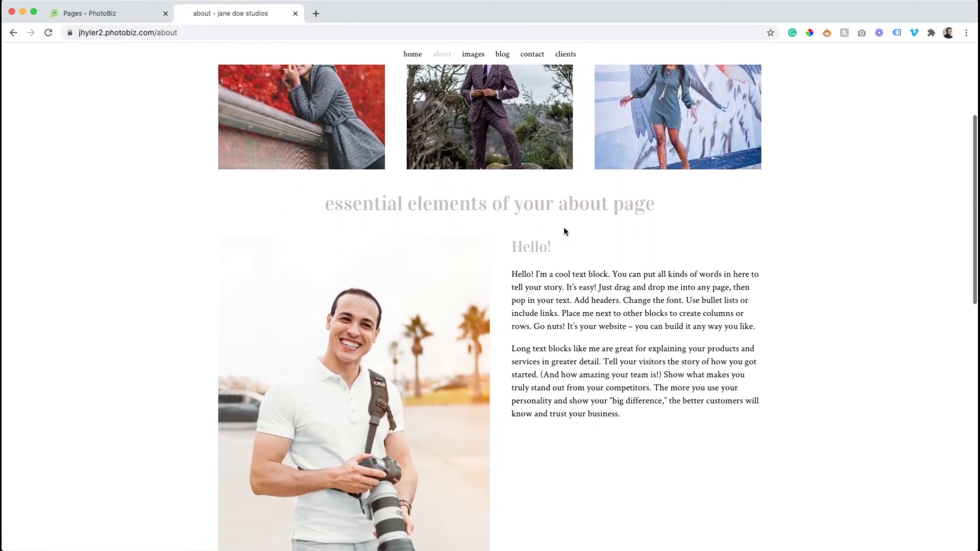
- Return to the builder, close the focal point editor and go back to the About page layout
{"action": "left_click", "coordinate": [122, 17]}
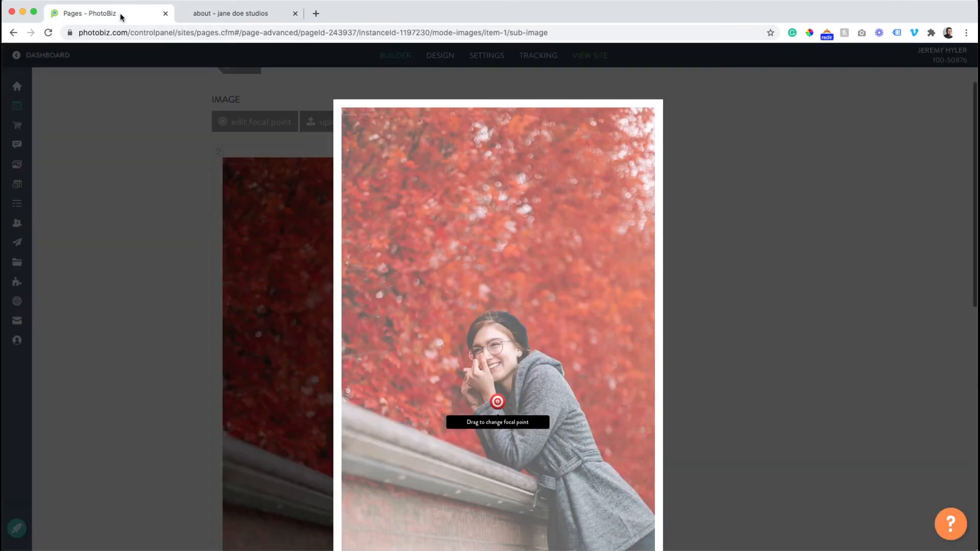
{"action": "left_click", "coordinate": [145, 134]}
{"action": "scroll", "coordinate": [240, 122], "scroll_direction": "up", "scroll_amount": 1}
{"action": "left_click", "coordinate": [248, 104]}
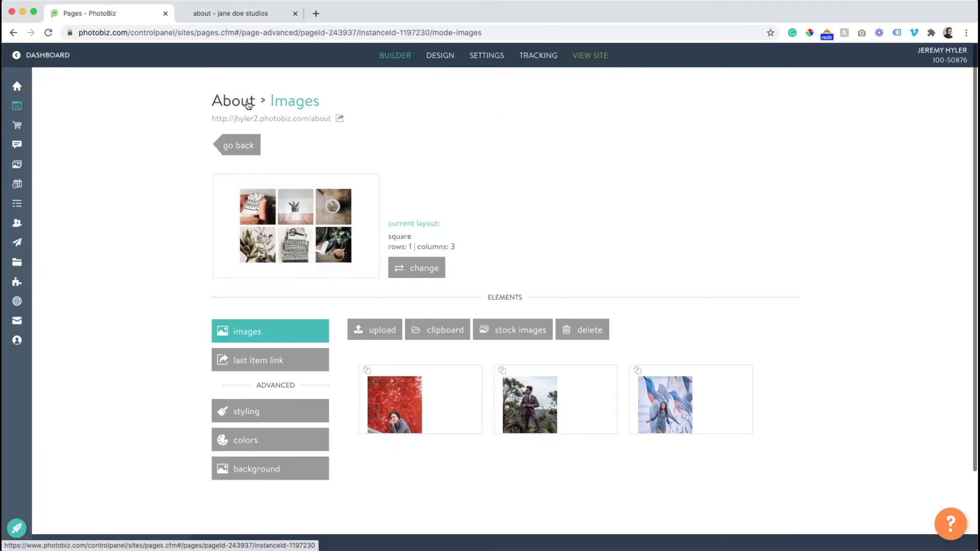
{"action": "left_click", "coordinate": [225, 145]}
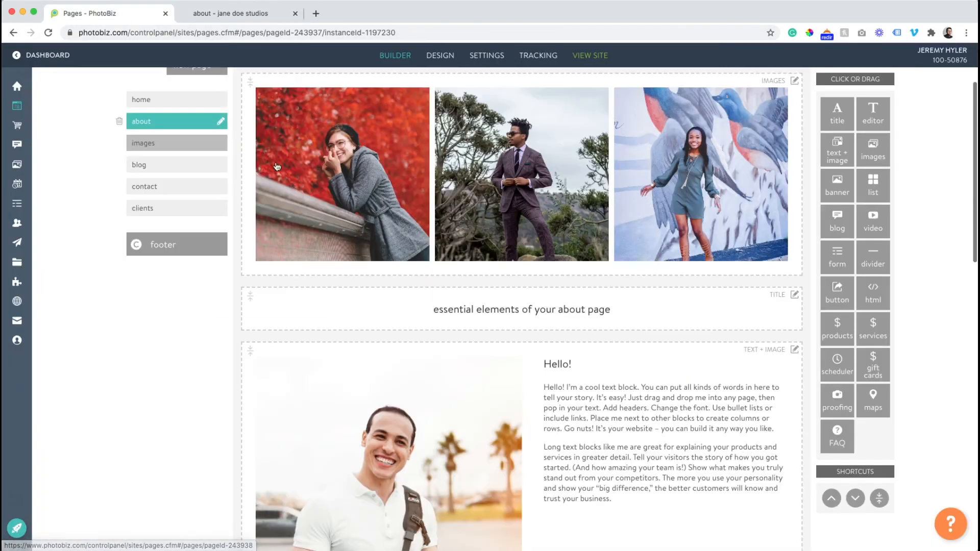
- Delete the "essential elements of your about page" title block from the About page
{"action": "left_click", "coordinate": [529, 314]}
{"action": "left_click", "coordinate": [227, 144]}
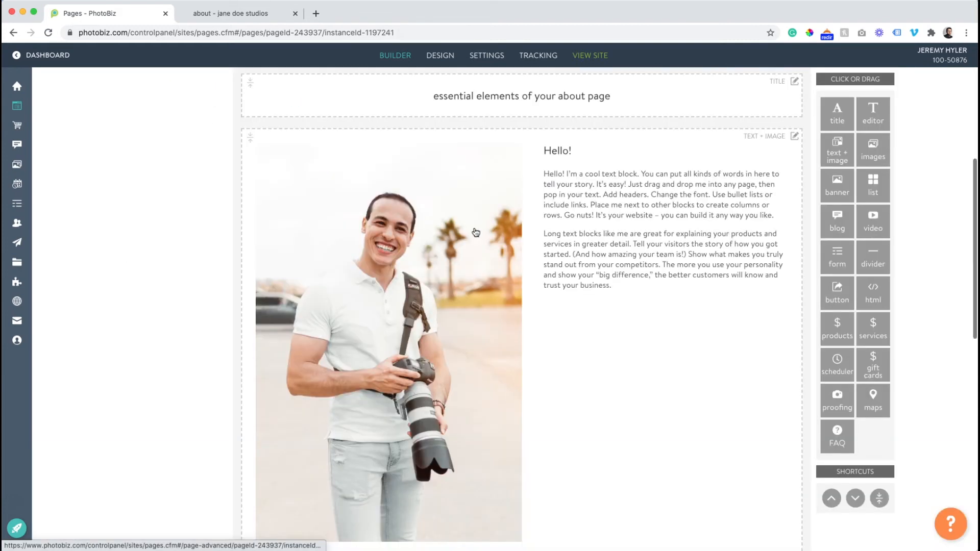
{"action": "scroll", "coordinate": [697, 236], "scroll_direction": "up", "scroll_amount": 1}
{"action": "mouse_move", "coordinate": [793, 172]}
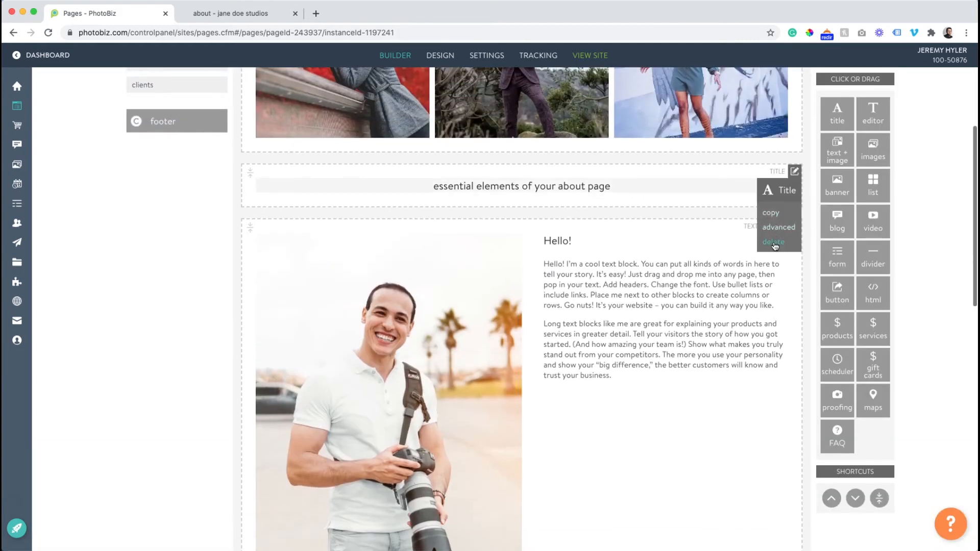
{"action": "left_click", "coordinate": [774, 243]}
- Review the live About page from the three photos down to the contact form, checking the layout without the title block
{"action": "left_click", "coordinate": [231, 13]}
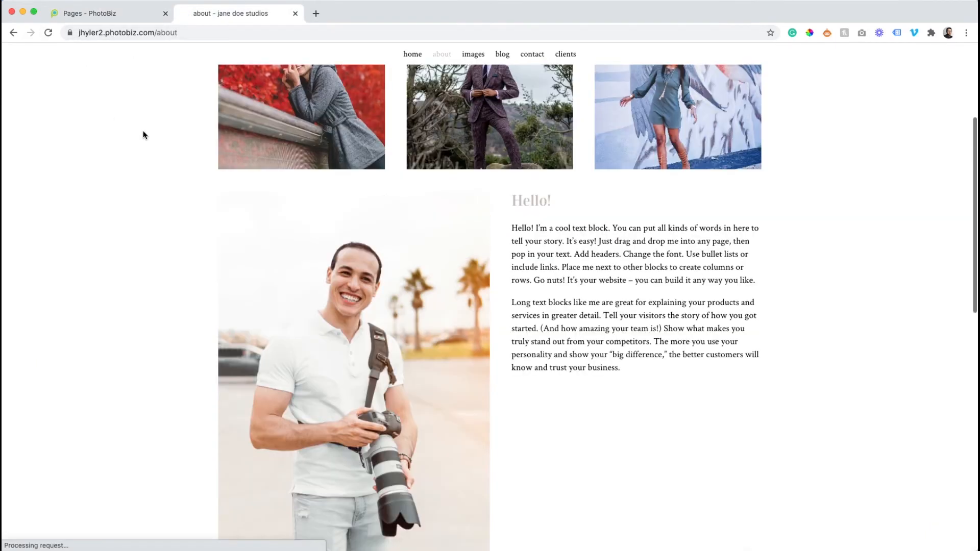
{"action": "scroll", "coordinate": [143, 135], "scroll_direction": "down", "scroll_amount": 3}
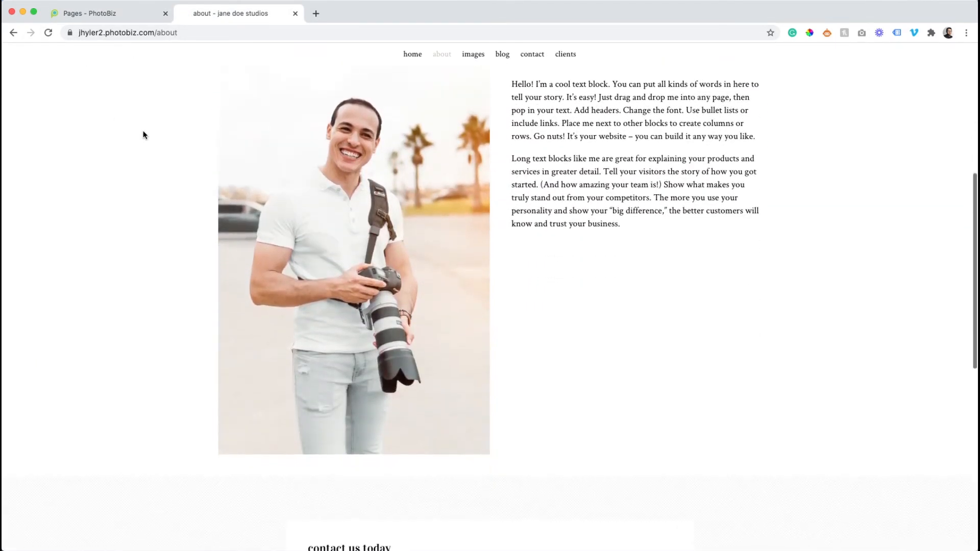
{"action": "scroll", "coordinate": [143, 135], "scroll_direction": "down", "scroll_amount": 2}
{"action": "scroll", "coordinate": [142, 135], "scroll_direction": "down", "scroll_amount": 4}
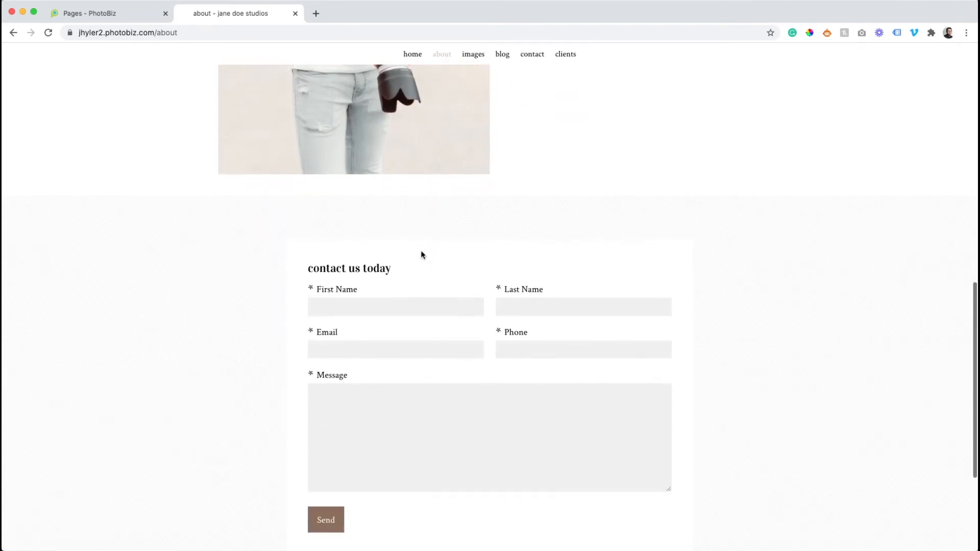
{"action": "scroll", "coordinate": [421, 255], "scroll_direction": "down", "scroll_amount": 2}
{"action": "scroll", "coordinate": [417, 250], "scroll_direction": "up", "scroll_amount": 8}
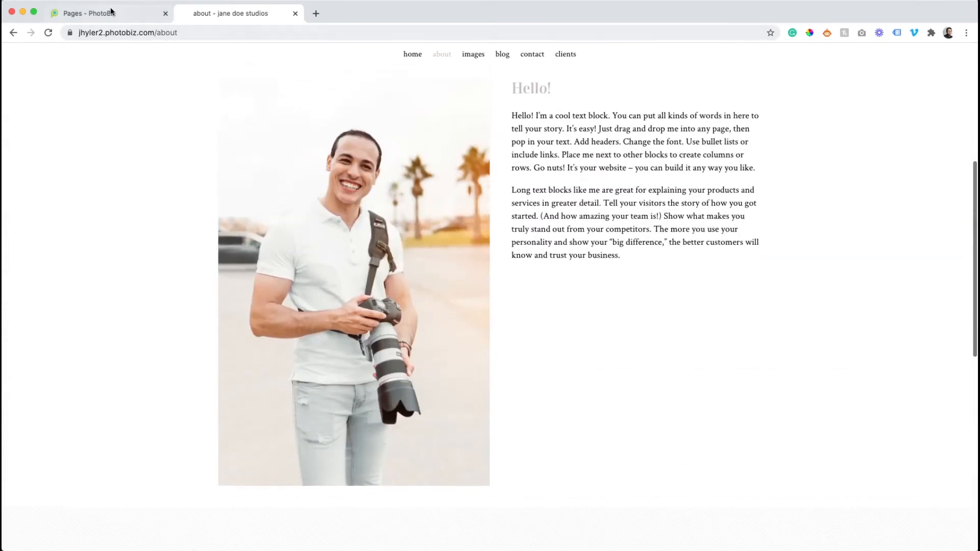
- Back in the builder, give the About page's "Hello!" text and image block a button with the text "View Gallery"
{"action": "left_click", "coordinate": [113, 14]}
{"action": "left_click", "coordinate": [622, 314]}
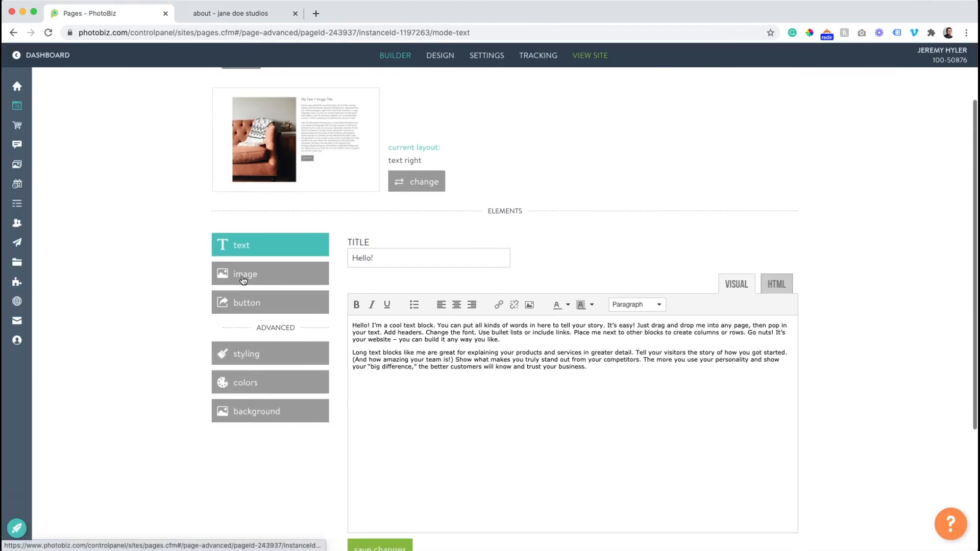
{"action": "left_click", "coordinate": [244, 304]}
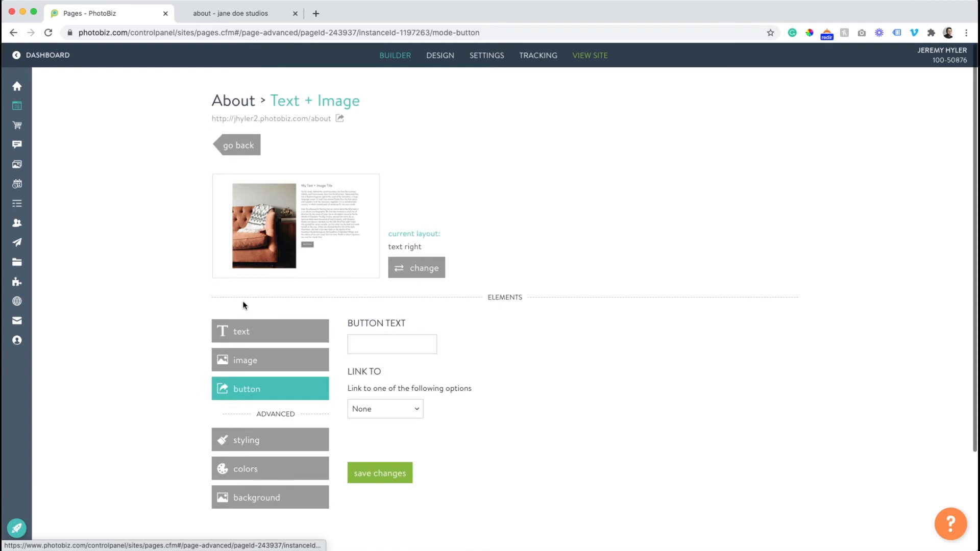
{"action": "left_click", "coordinate": [381, 345]}
{"action": "type", "text": "Cont"}
{"action": "key", "text": "BackSpace"}
{"action": "key", "text": "BackSpace"}
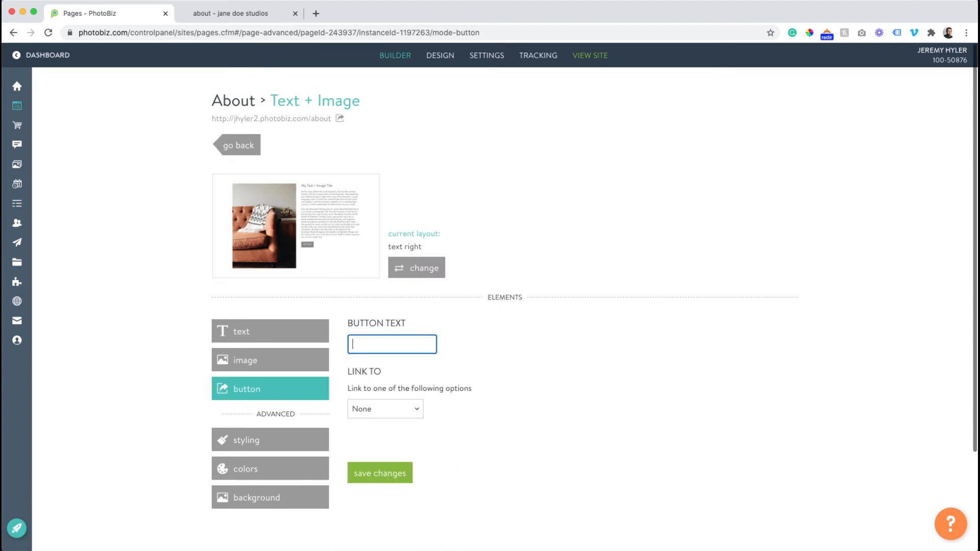
{"action": "type", "text": "View"}
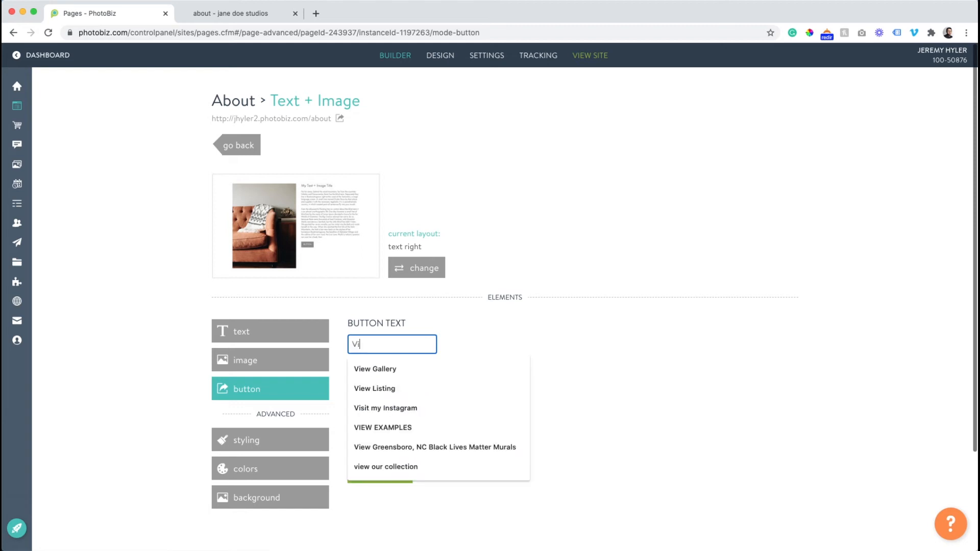
{"action": "left_click", "coordinate": [403, 369]}
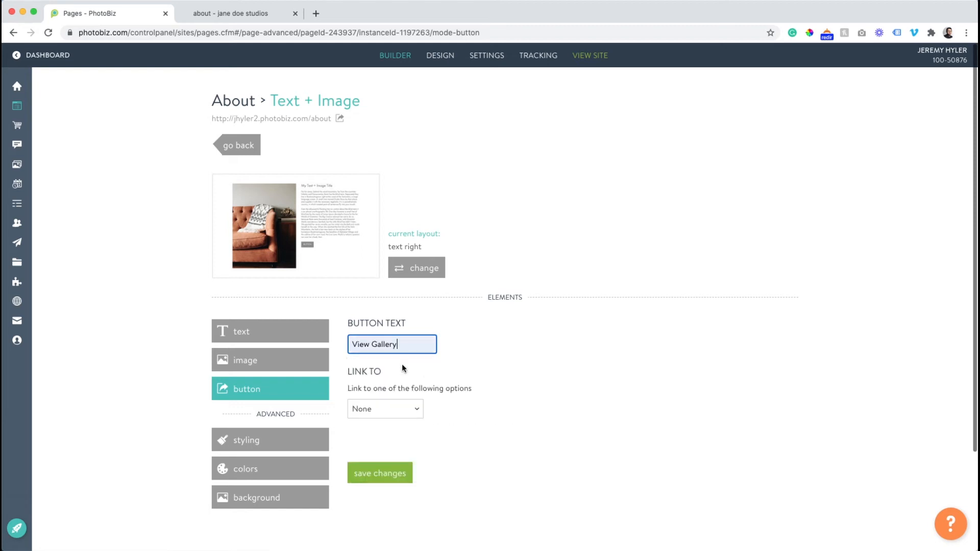
- Link the View Gallery button to the images page, save the changes and go back to the About page layout
{"action": "left_click", "coordinate": [399, 412]}
{"action": "left_click", "coordinate": [391, 430]}
{"action": "left_click", "coordinate": [381, 456]}
{"action": "left_click", "coordinate": [385, 490]}
{"action": "left_click", "coordinate": [384, 500]}
{"action": "left_click", "coordinate": [237, 145]}
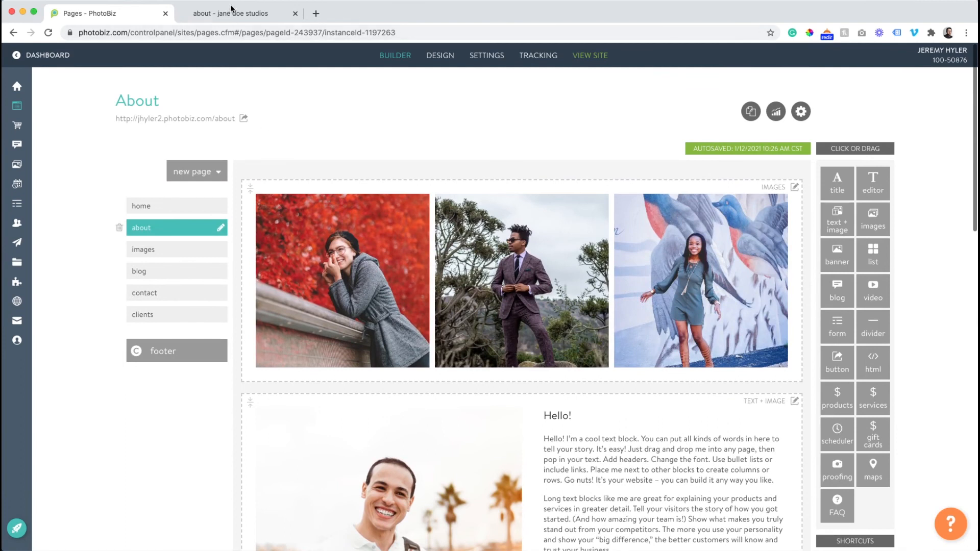
- Reload the live About page and review it from header to footer, including the View Gallery button and contact form
{"action": "left_click", "coordinate": [188, 18]}
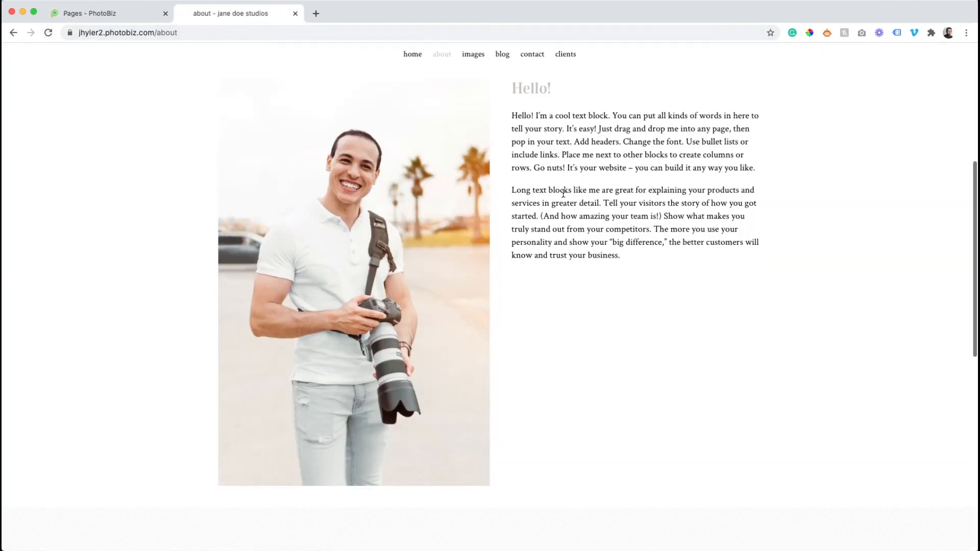
{"action": "left_click", "coordinate": [48, 32]}
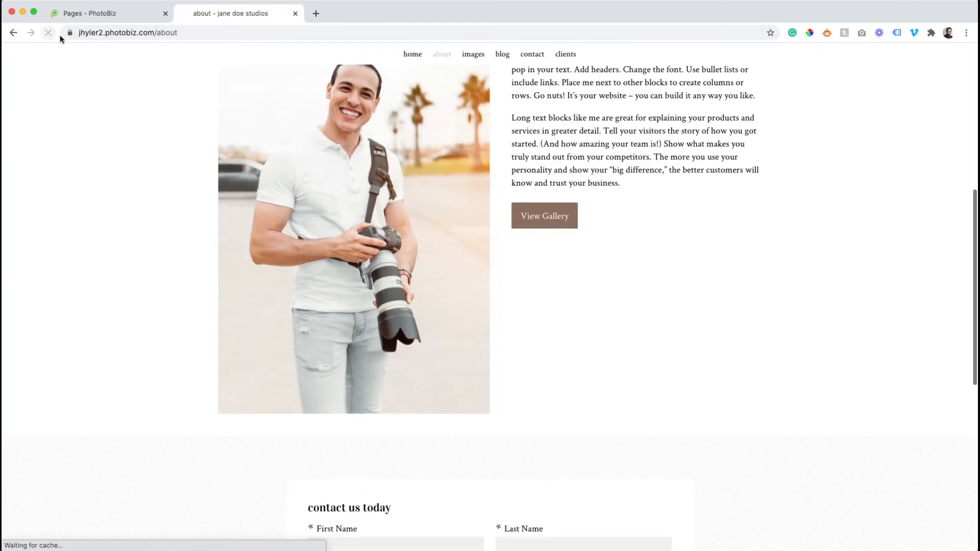
{"action": "scroll", "coordinate": [547, 189], "scroll_direction": "up", "scroll_amount": 7}
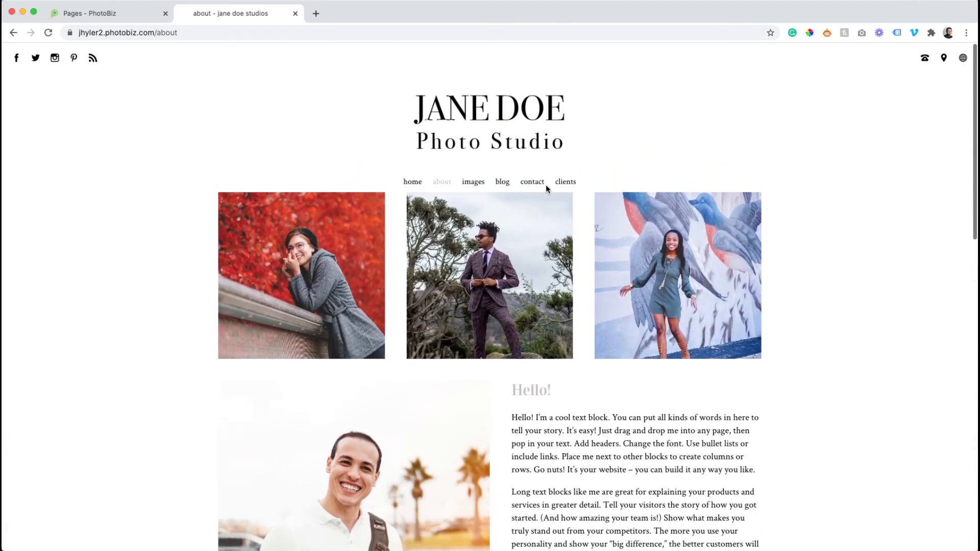
{"action": "scroll", "coordinate": [546, 185], "scroll_direction": "down", "scroll_amount": 15}
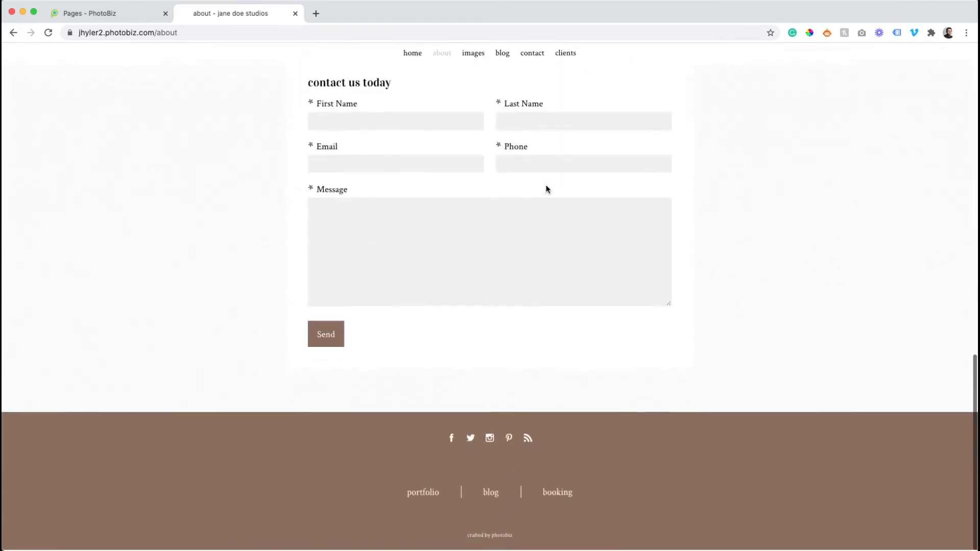
{"action": "scroll", "coordinate": [546, 185], "scroll_direction": "up", "scroll_amount": 15}
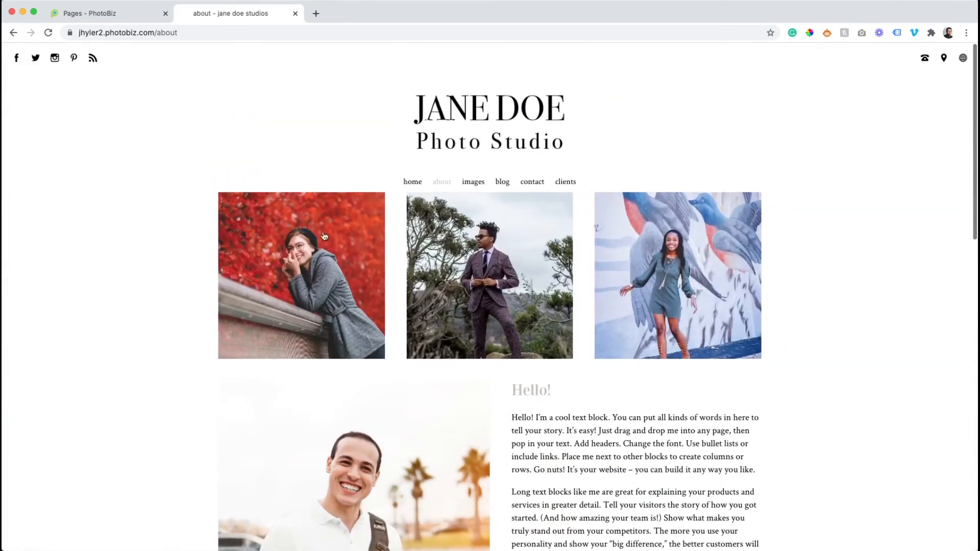
{"action": "scroll", "coordinate": [408, 261], "scroll_direction": "down", "scroll_amount": 5}
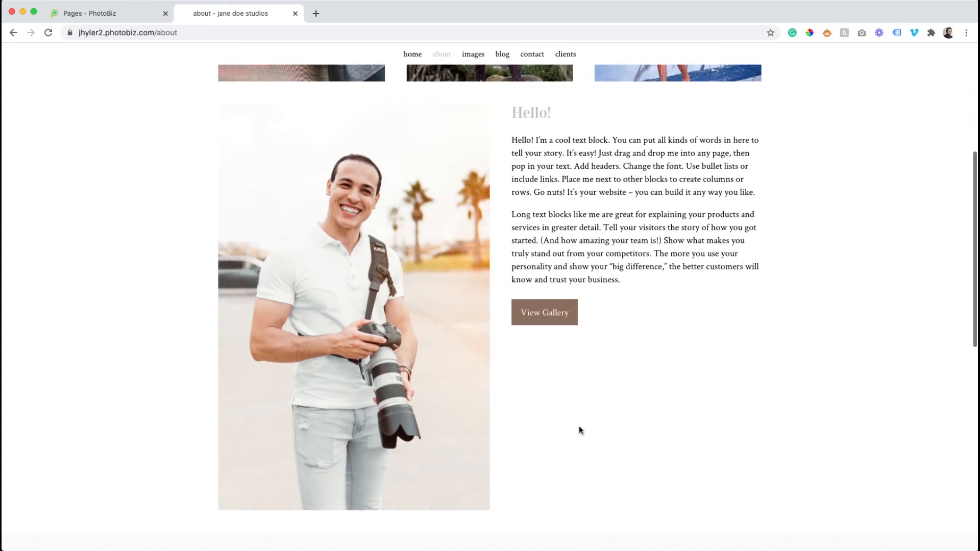
{"action": "scroll", "coordinate": [576, 428], "scroll_direction": "down", "scroll_amount": 4}
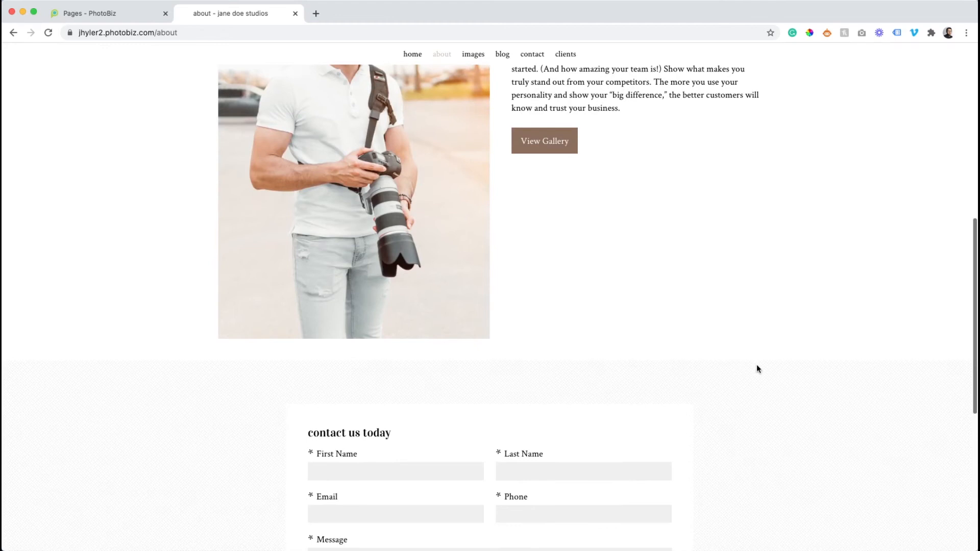
{"action": "scroll", "coordinate": [486, 344], "scroll_direction": "down", "scroll_amount": 5}
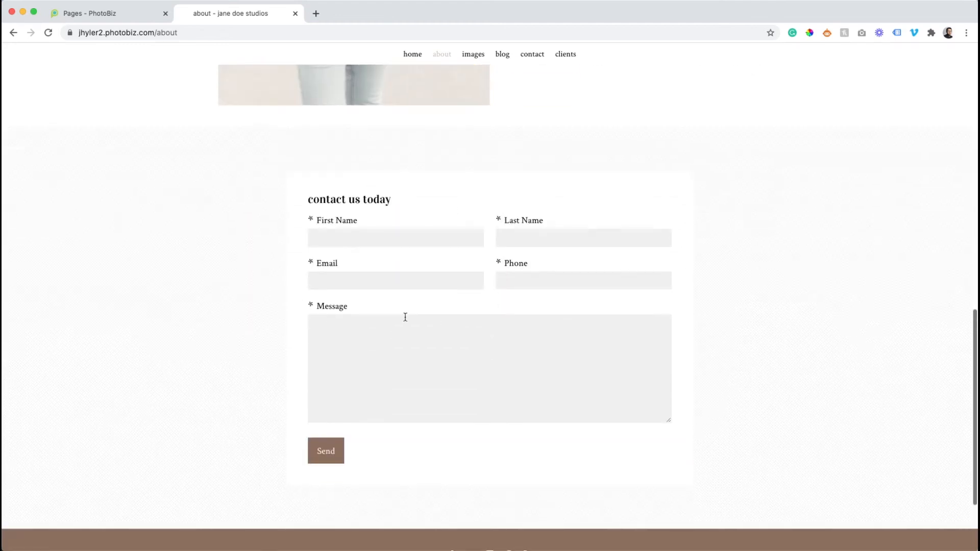
{"action": "scroll", "coordinate": [548, 198], "scroll_direction": "up", "scroll_amount": 5}
{"action": "scroll", "coordinate": [549, 189], "scroll_direction": "up", "scroll_amount": 1}
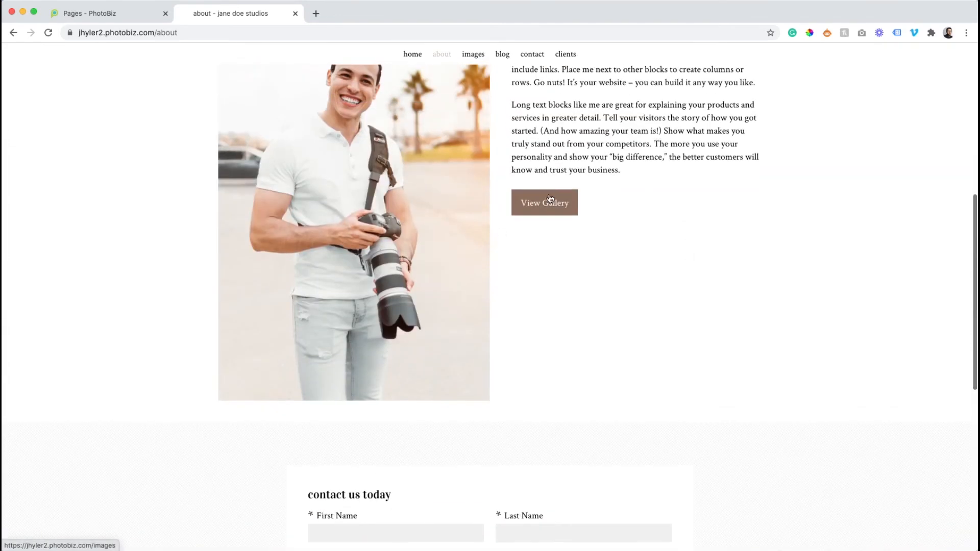
- Return to the builder and open the Contact page's layout
{"action": "left_click", "coordinate": [117, 17]}
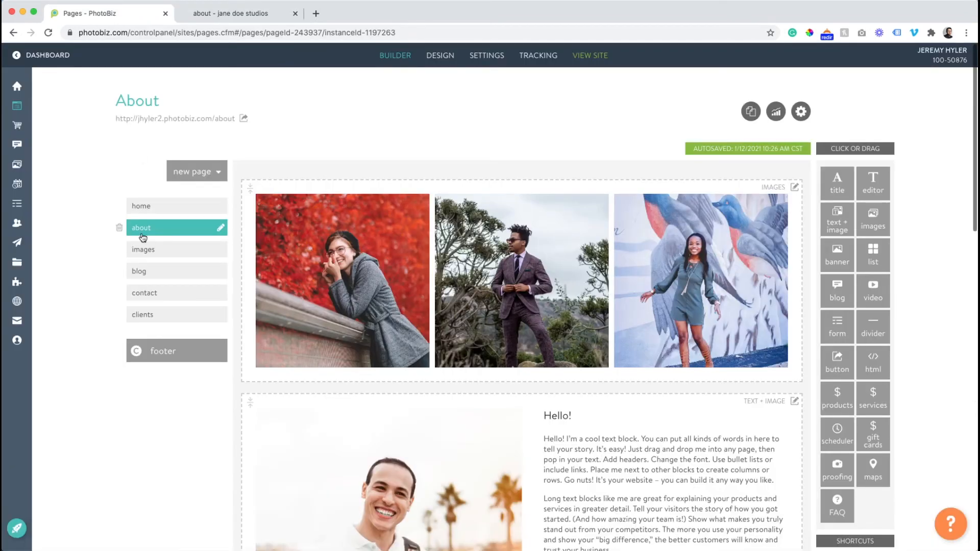
{"action": "left_click", "coordinate": [149, 293]}
{"action": "scroll", "coordinate": [355, 291], "scroll_direction": "down", "scroll_amount": 10}
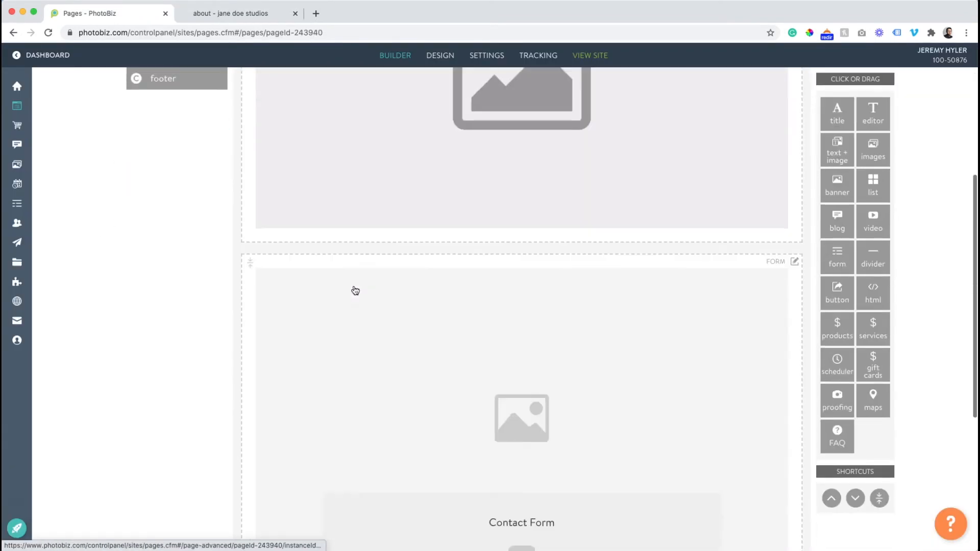
{"action": "scroll", "coordinate": [355, 288], "scroll_direction": "up", "scroll_amount": 10}
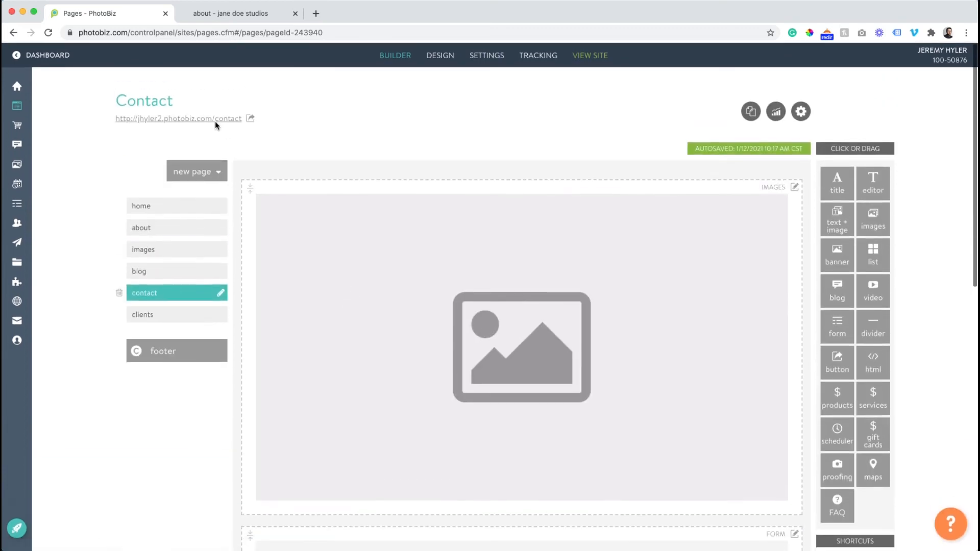
- View the live Contact page down to its contact form and return to the builder
{"action": "left_click", "coordinate": [216, 121]}
{"action": "scroll", "coordinate": [433, 276], "scroll_direction": "down", "scroll_amount": 8}
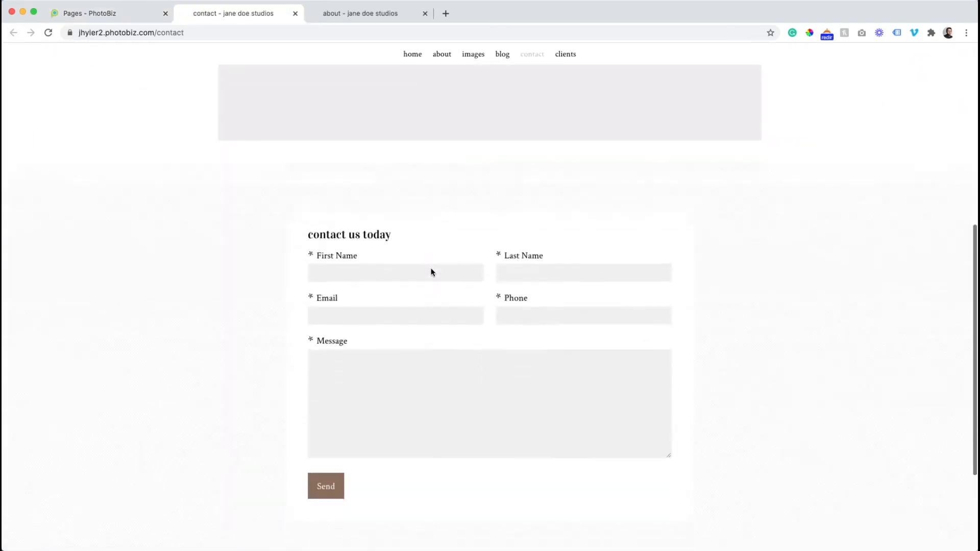
{"action": "left_click", "coordinate": [129, 15]}
- Insert the clipboard photo of the child posing against the blue wall into the Contact page's banner
{"action": "scroll", "coordinate": [511, 273], "scroll_direction": "down", "scroll_amount": 2}
{"action": "left_click", "coordinate": [523, 282]}
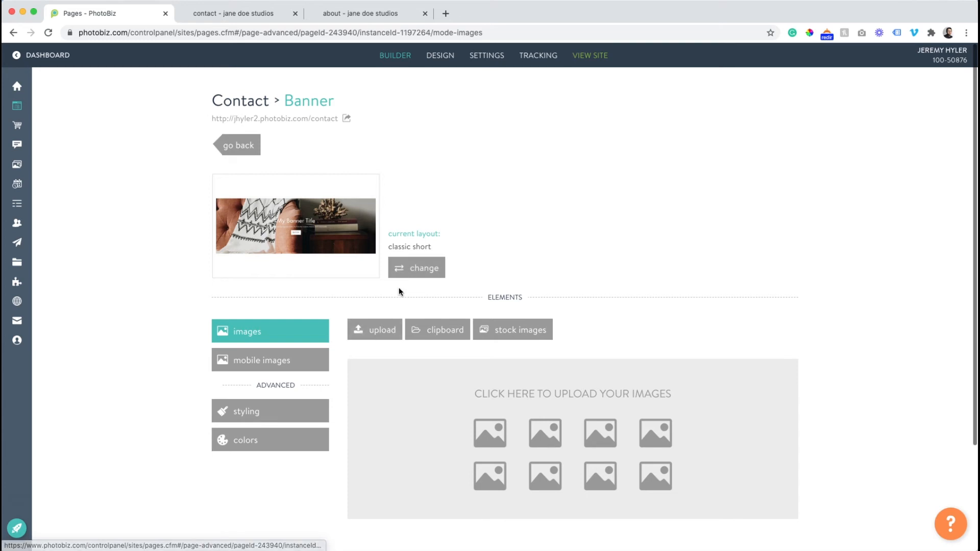
{"action": "left_click", "coordinate": [432, 333]}
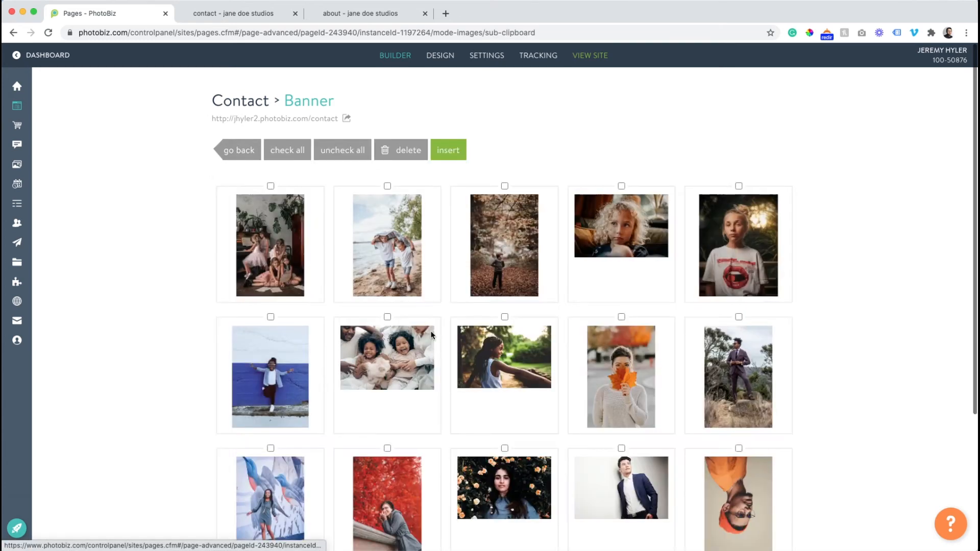
{"action": "scroll", "coordinate": [339, 250], "scroll_direction": "down", "scroll_amount": 2}
{"action": "left_click", "coordinate": [282, 272]}
{"action": "scroll", "coordinate": [282, 271], "scroll_direction": "up", "scroll_amount": 3}
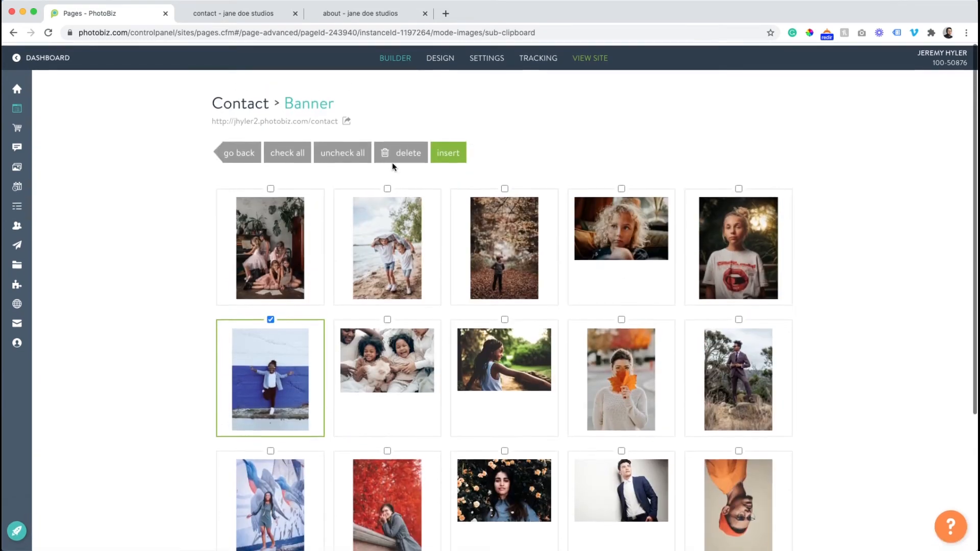
{"action": "left_click", "coordinate": [448, 152]}
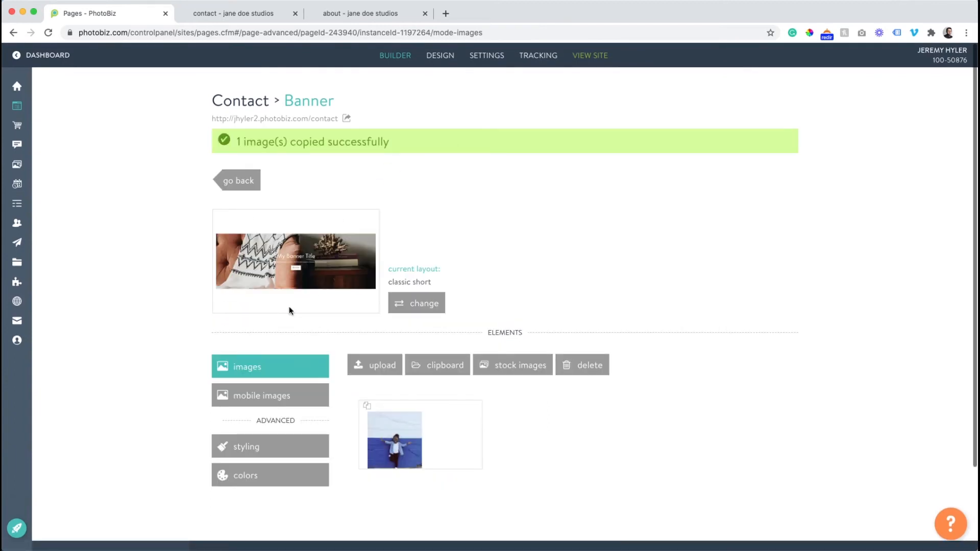
- Set the Contact banner's overlay color to black, #000000
{"action": "left_click", "coordinate": [274, 476]}
{"action": "scroll", "coordinate": [332, 409], "scroll_direction": "down", "scroll_amount": 2}
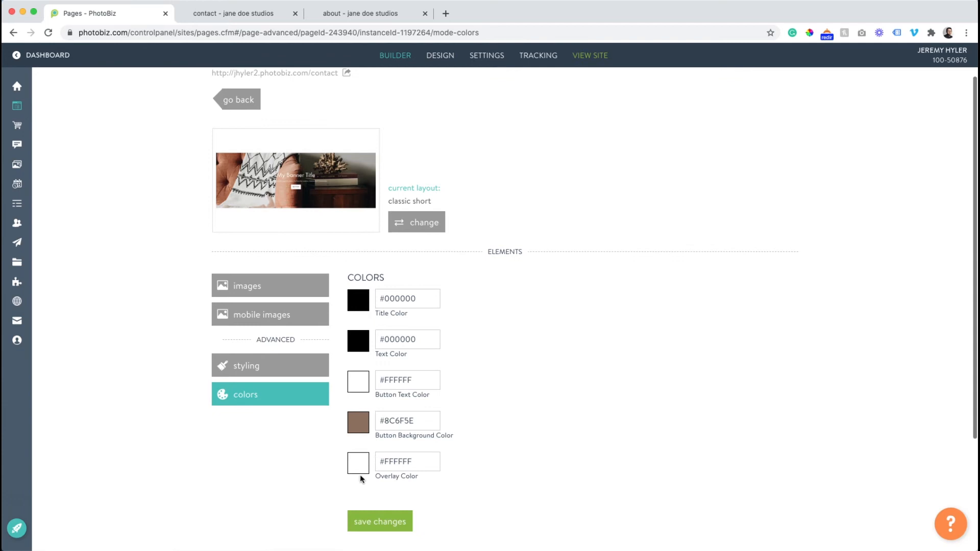
{"action": "left_click", "coordinate": [360, 470]}
{"action": "left_click", "coordinate": [638, 504]}
{"action": "scroll", "coordinate": [634, 495], "scroll_direction": "down", "scroll_amount": 3}
{"action": "left_click", "coordinate": [489, 413]}
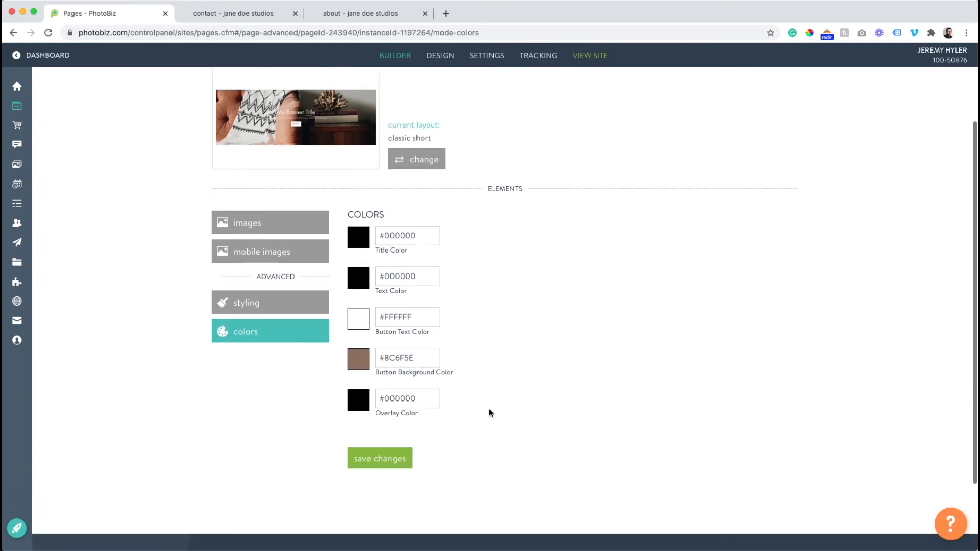
- Set the Contact banner's title color to white, #FFFFFF, and save the color changes
{"action": "left_click", "coordinate": [364, 236]}
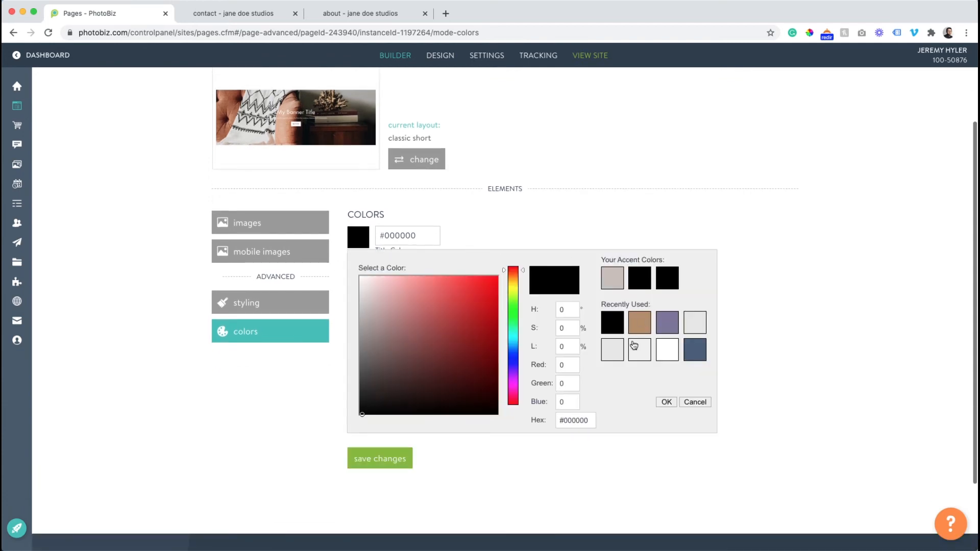
{"action": "left_click", "coordinate": [665, 356]}
{"action": "left_click", "coordinate": [377, 459]}
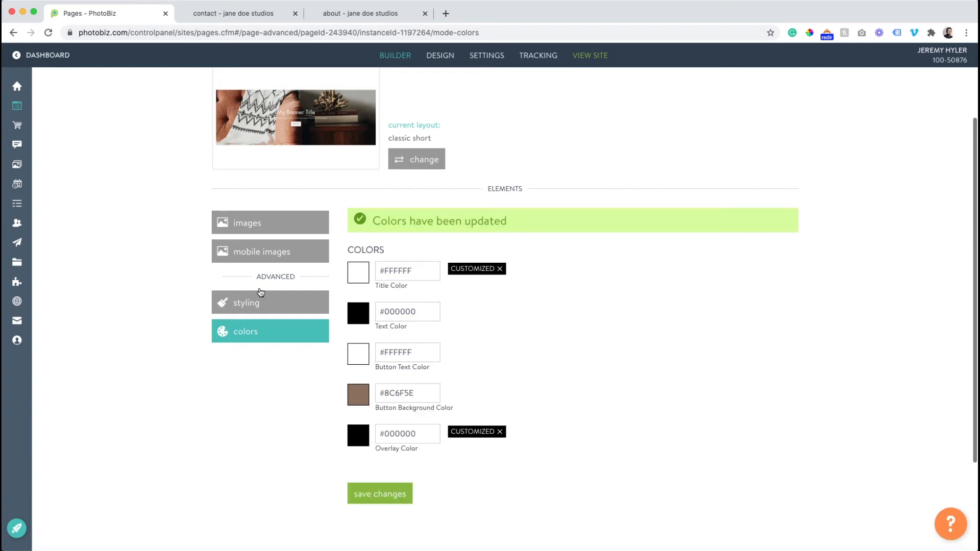
- Set the Contact banner image's title to "CONTACT ME TODAY!" and save the changes
{"action": "left_click", "coordinate": [260, 226]}
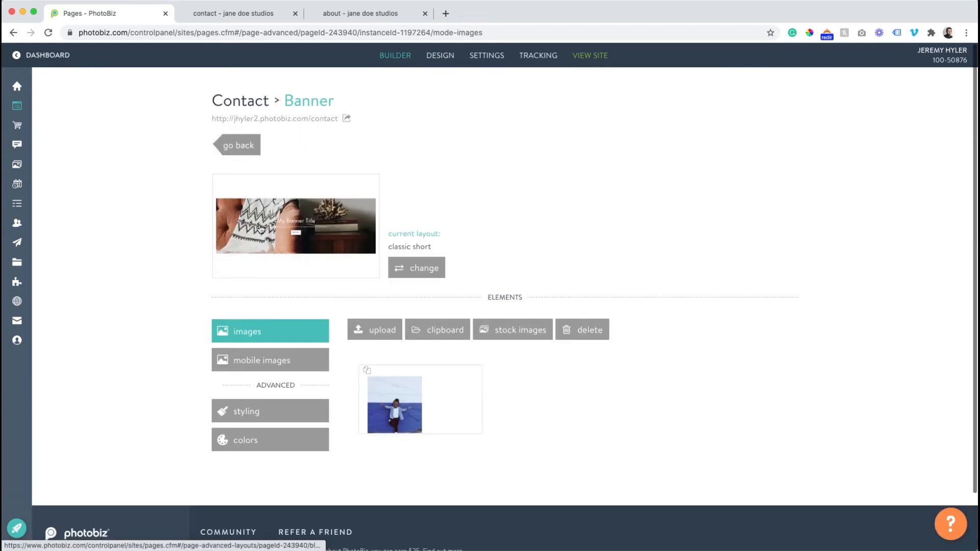
{"action": "left_click", "coordinate": [394, 400]}
{"action": "scroll", "coordinate": [397, 402], "scroll_direction": "down", "scroll_amount": 6}
{"action": "left_click", "coordinate": [278, 442]}
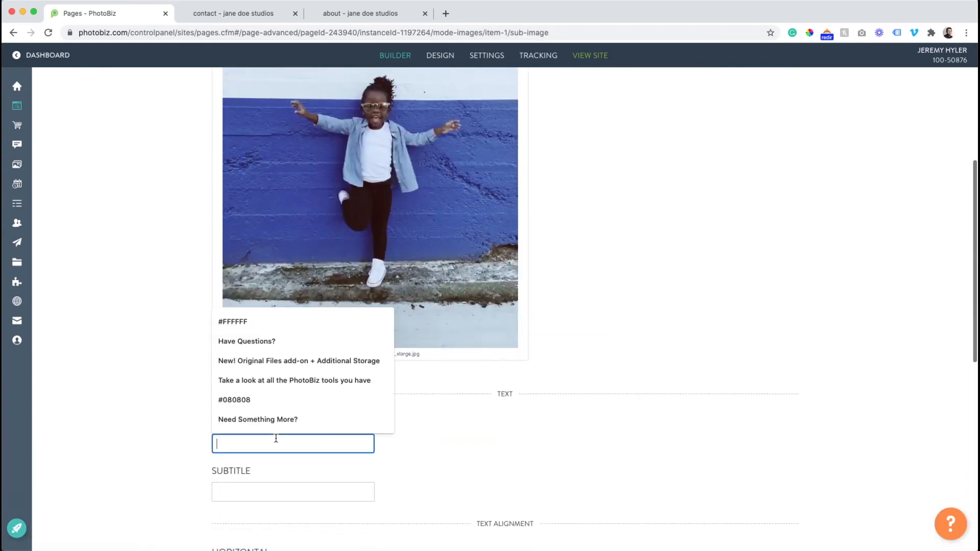
{"action": "type", "text": "CONT"}
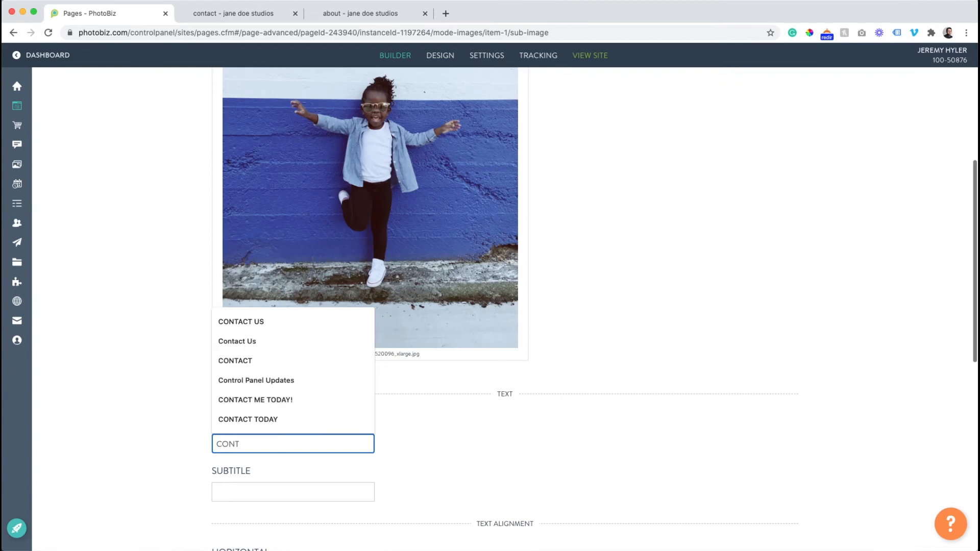
{"action": "left_click", "coordinate": [276, 400]}
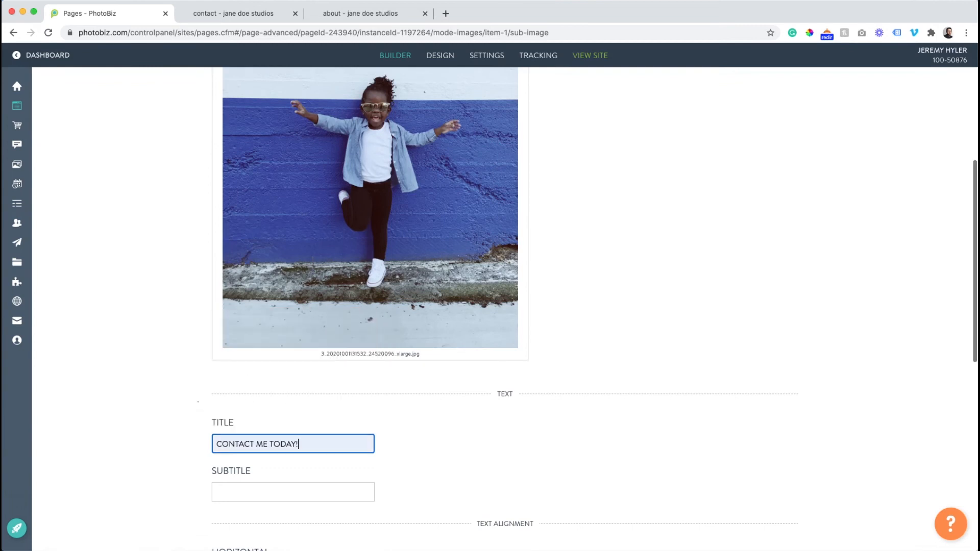
{"action": "scroll", "coordinate": [198, 404], "scroll_direction": "down", "scroll_amount": 3}
{"action": "scroll", "coordinate": [198, 401], "scroll_direction": "down", "scroll_amount": 5}
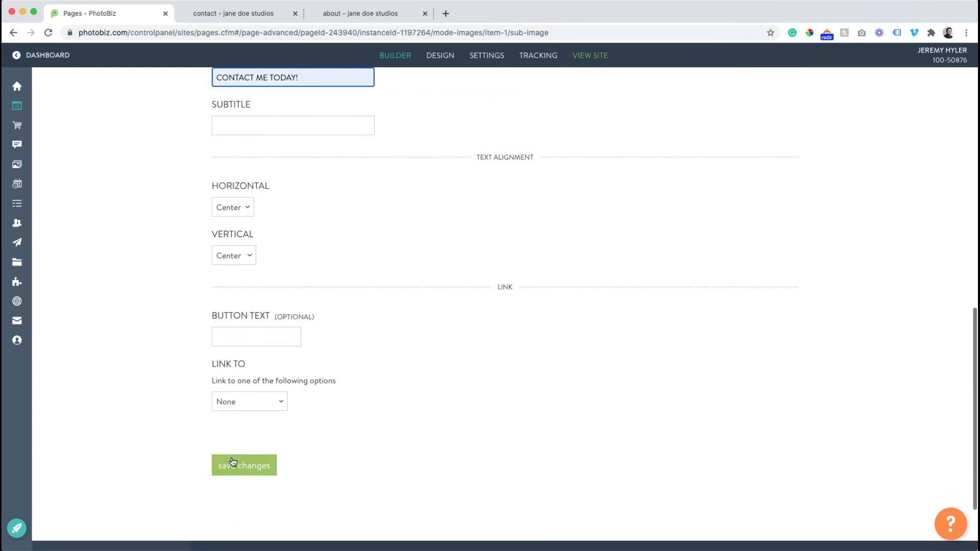
{"action": "left_click", "coordinate": [243, 472]}
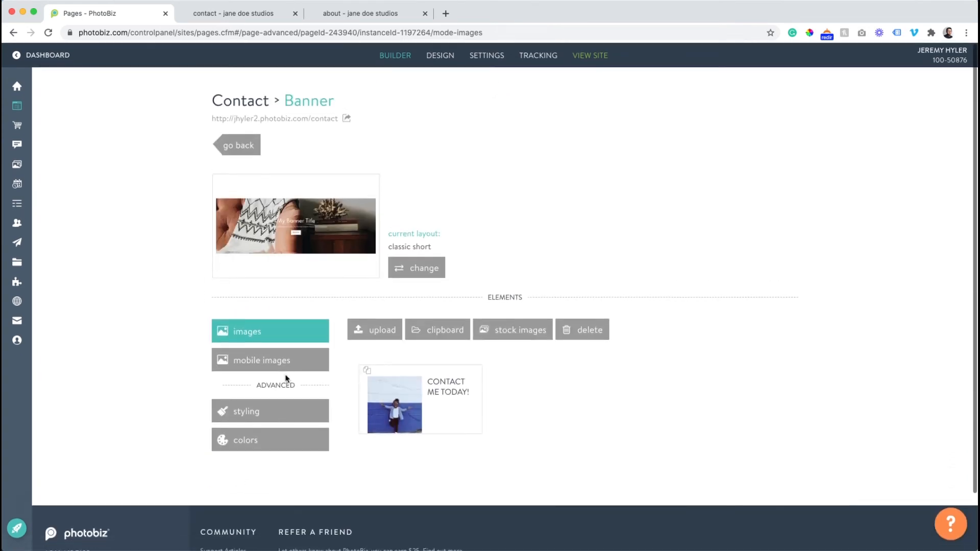
- Check the Contact banner's styling options, view the banner on the live Contact page and return to the builder
{"action": "left_click", "coordinate": [271, 414]}
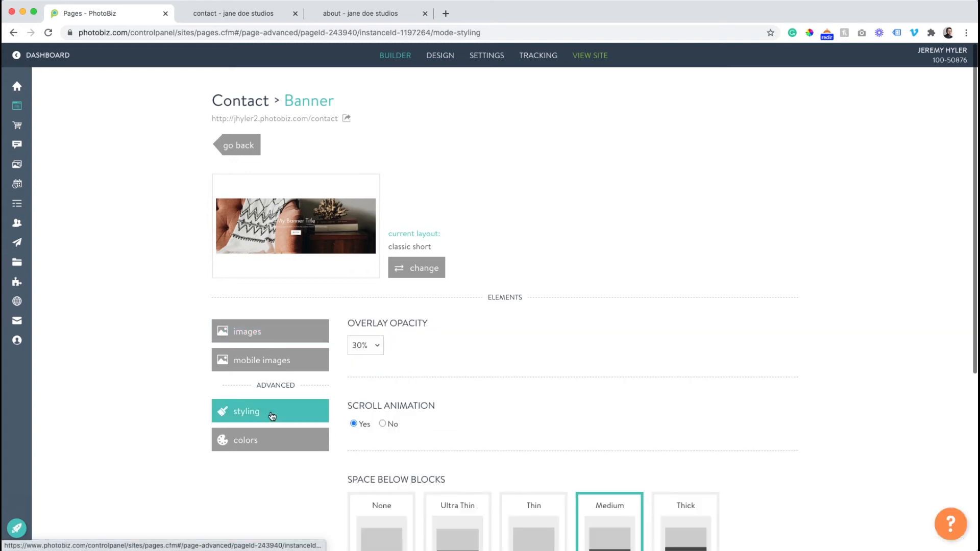
{"action": "left_click", "coordinate": [287, 118]}
{"action": "scroll", "coordinate": [291, 169], "scroll_direction": "down", "scroll_amount": 3}
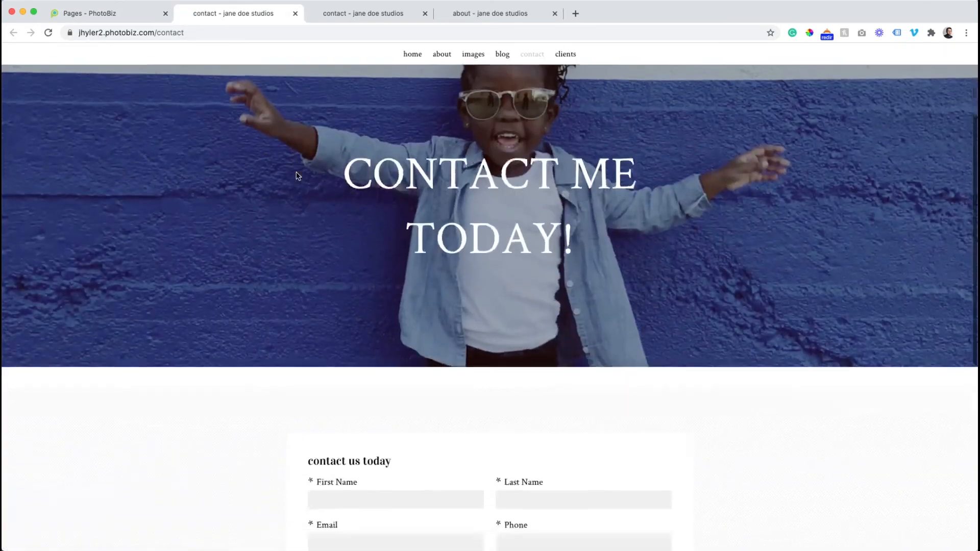
{"action": "scroll", "coordinate": [298, 176], "scroll_direction": "up", "scroll_amount": 3}
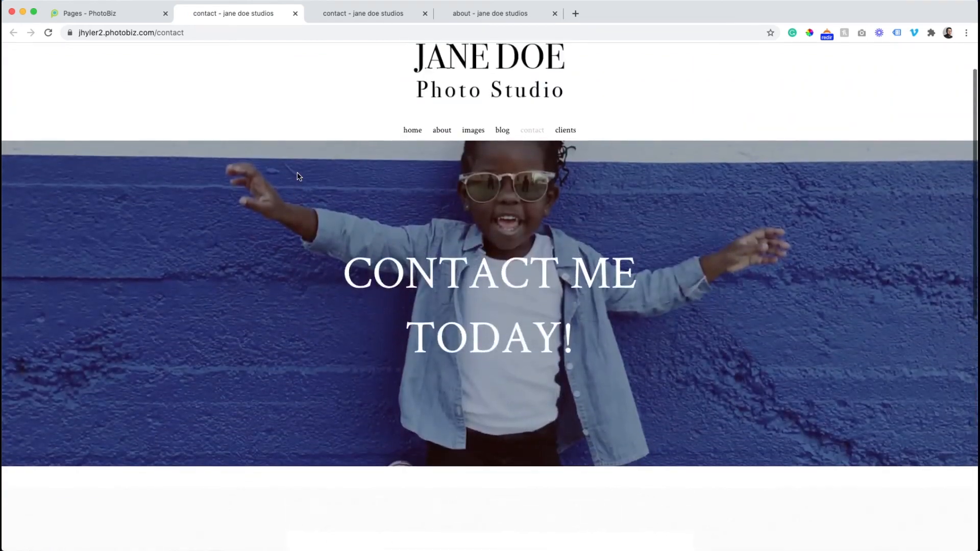
{"action": "left_click", "coordinate": [123, 13]}
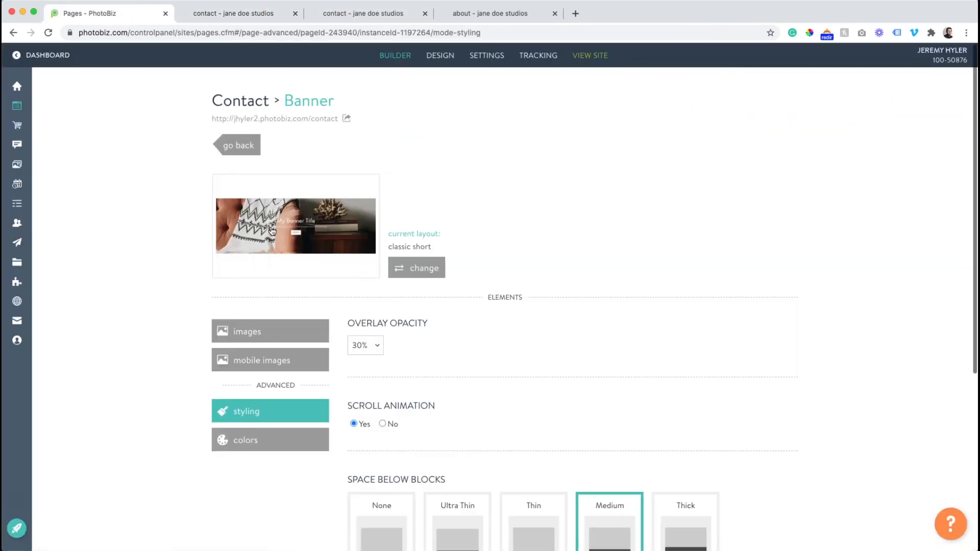
- Move the focal point of the Contact banner image up to the child's face
{"action": "left_click", "coordinate": [266, 331]}
{"action": "left_click", "coordinate": [410, 398]}
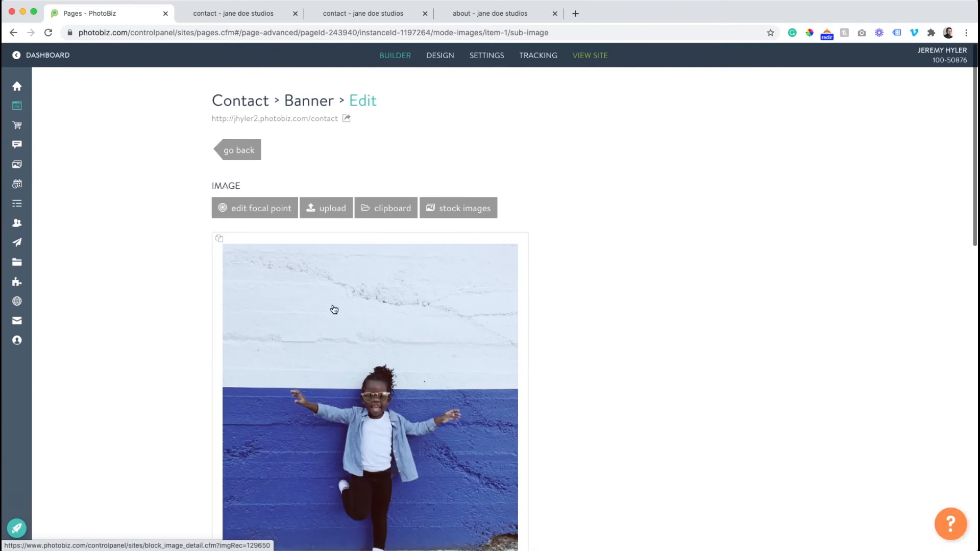
{"action": "left_click", "coordinate": [273, 210]}
{"action": "left_click_drag", "start_coordinate": [498, 388], "coordinate": [501, 349]}
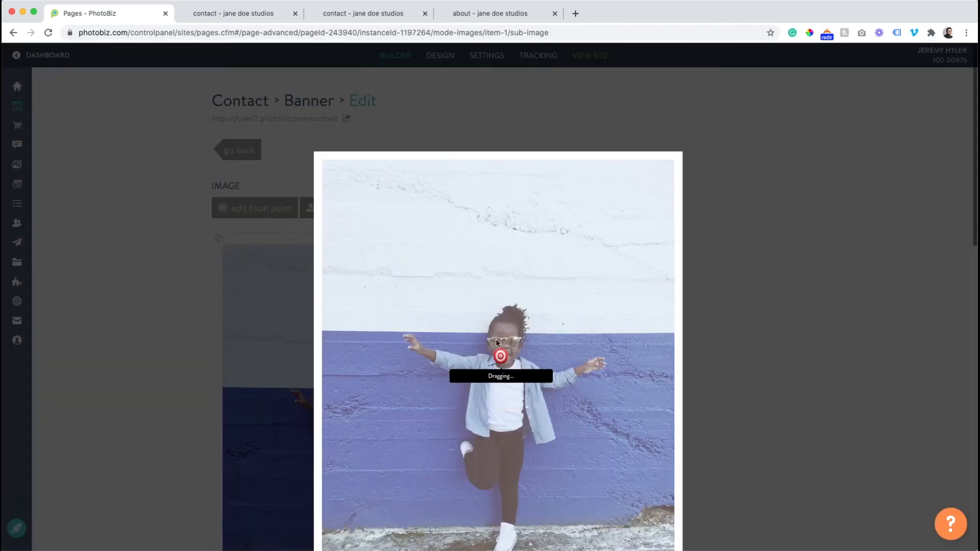
- Reload the live Contact page, review the banner and contact form, and return to the builder
{"action": "left_click", "coordinate": [250, 14]}
{"action": "left_click", "coordinate": [49, 32]}
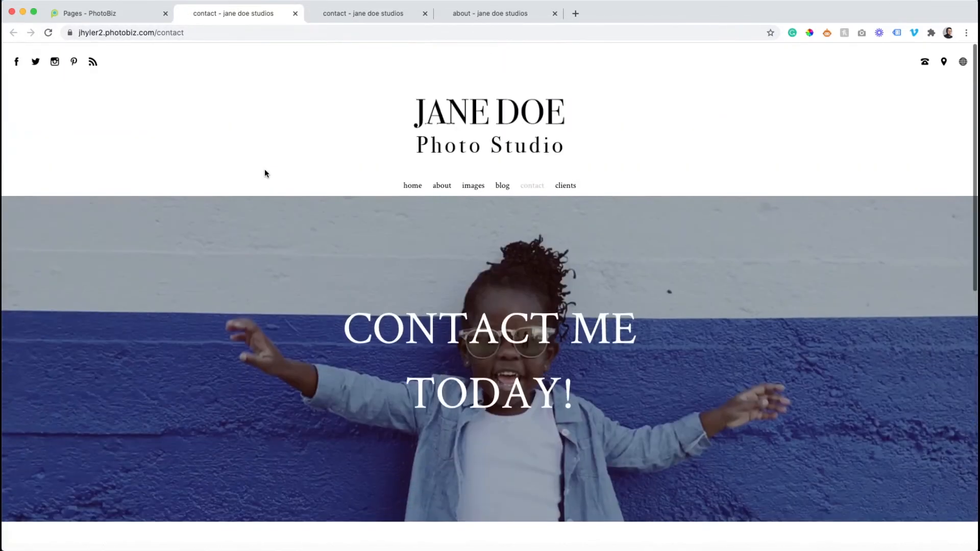
{"action": "scroll", "coordinate": [265, 171], "scroll_direction": "down", "scroll_amount": 10}
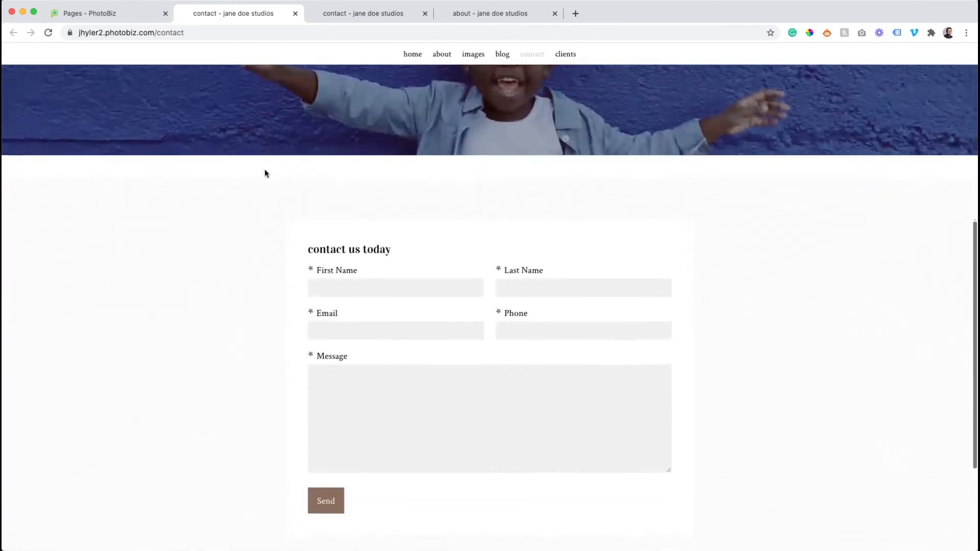
{"action": "scroll", "coordinate": [264, 169], "scroll_direction": "down", "scroll_amount": 2}
{"action": "scroll", "coordinate": [327, 209], "scroll_direction": "up", "scroll_amount": 5}
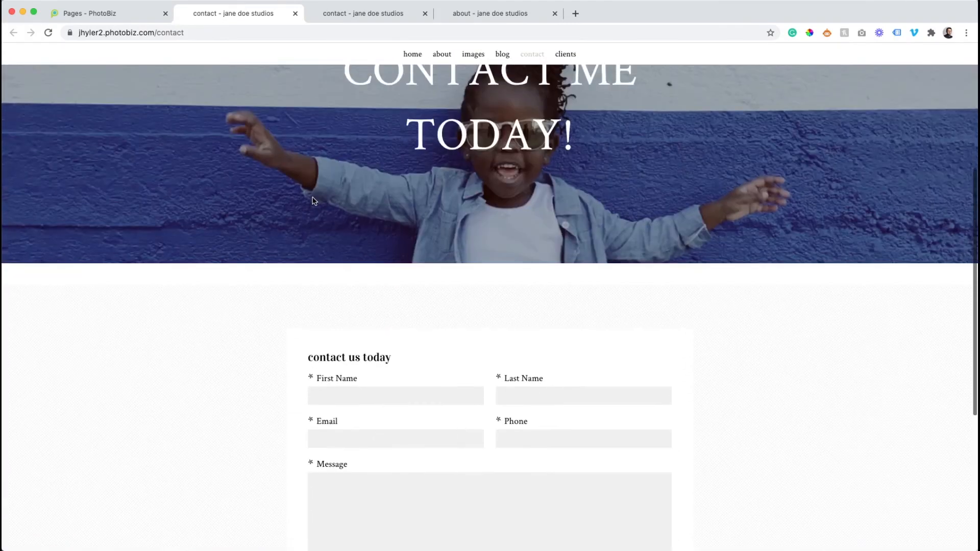
{"action": "scroll", "coordinate": [313, 199], "scroll_direction": "down", "scroll_amount": 3}
{"action": "left_click", "coordinate": [134, 15]}
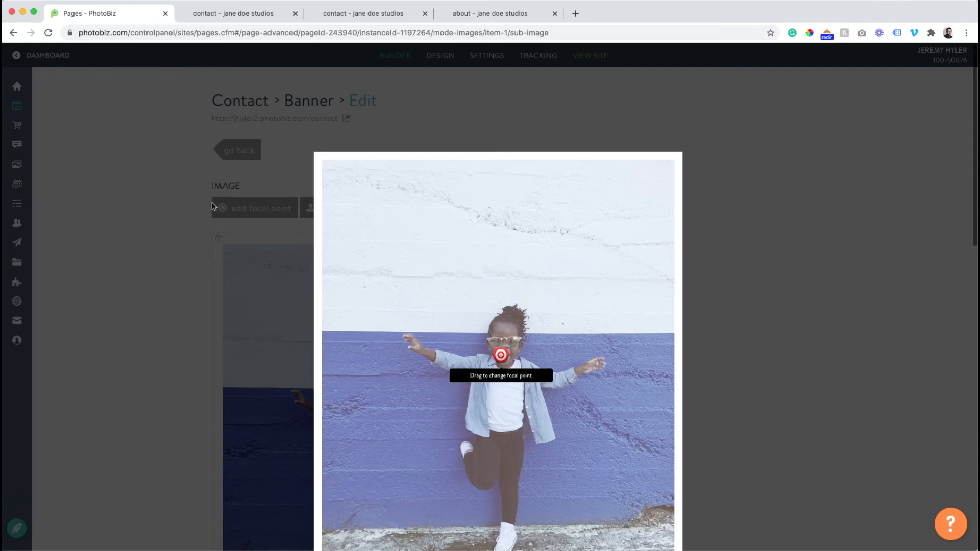
- Close the focal point editor and add a maps block between the Contact page's banner and form
{"action": "left_click", "coordinate": [149, 213]}
{"action": "left_click", "coordinate": [235, 151]}
{"action": "left_click", "coordinate": [236, 145]}
{"action": "scroll", "coordinate": [882, 360], "scroll_direction": "down", "scroll_amount": 3}
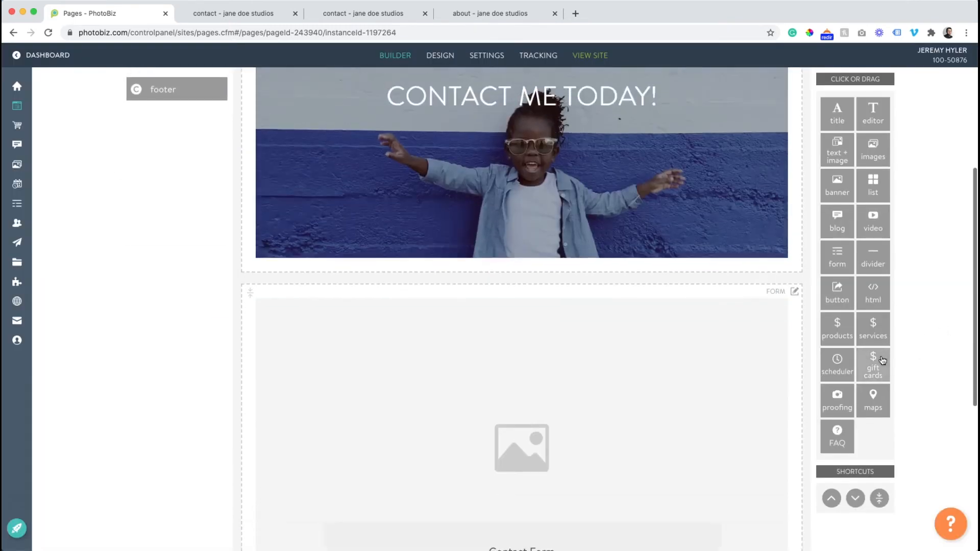
{"action": "left_click_drag", "start_coordinate": [873, 400], "coordinate": [621, 297]}
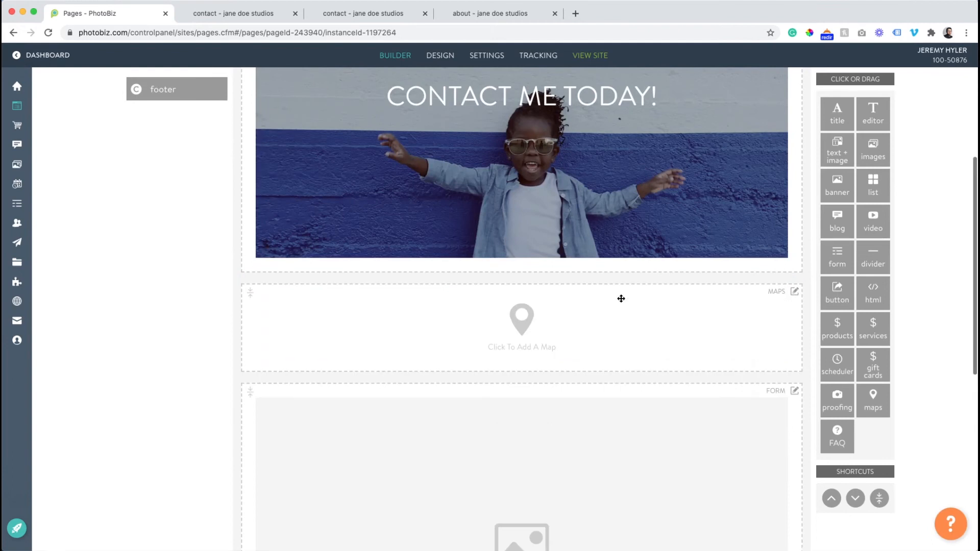
- Fill in the map block's address with the business name PhotoBiz / Zibster, the street address and the city
{"action": "left_click", "coordinate": [534, 310]}
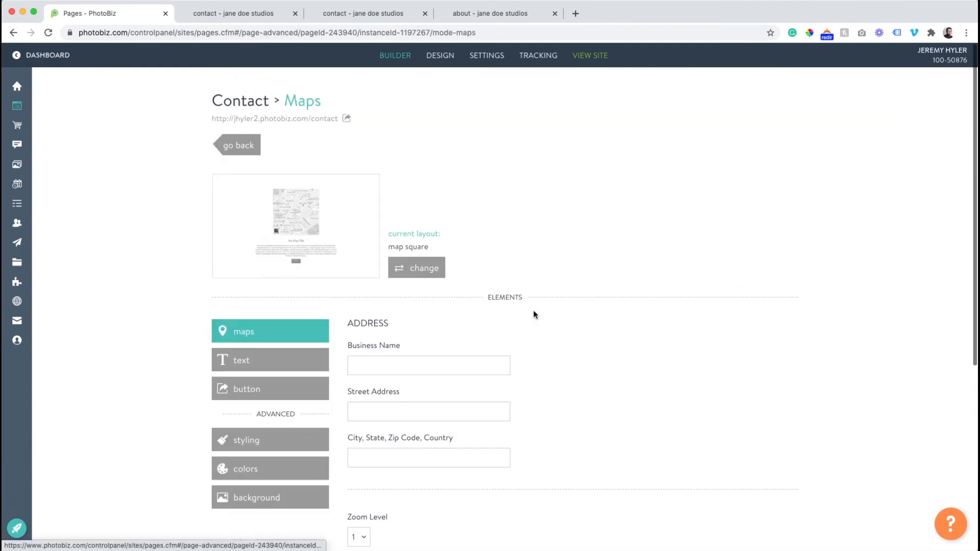
{"action": "left_click", "coordinate": [377, 369]}
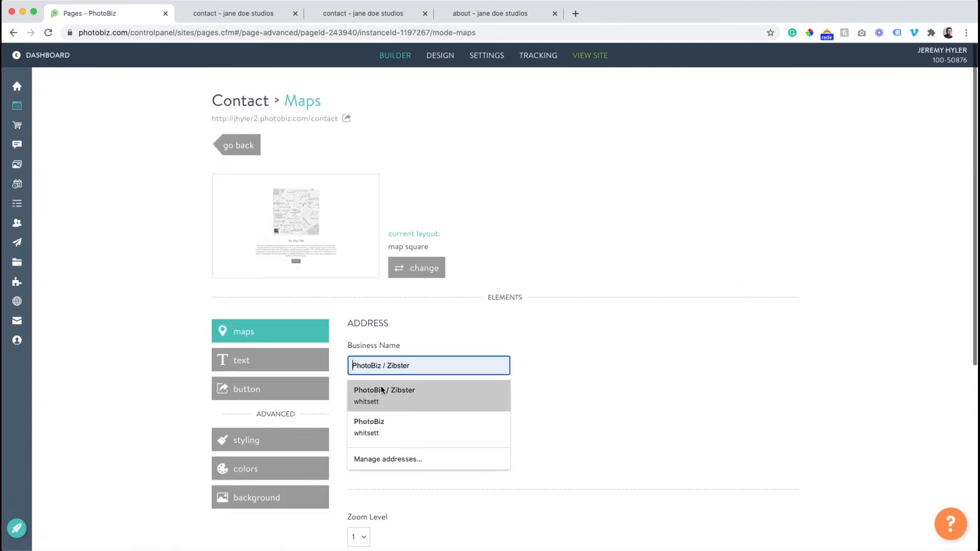
{"action": "left_click", "coordinate": [381, 389]}
{"action": "triple_click", "coordinate": [362, 410]}
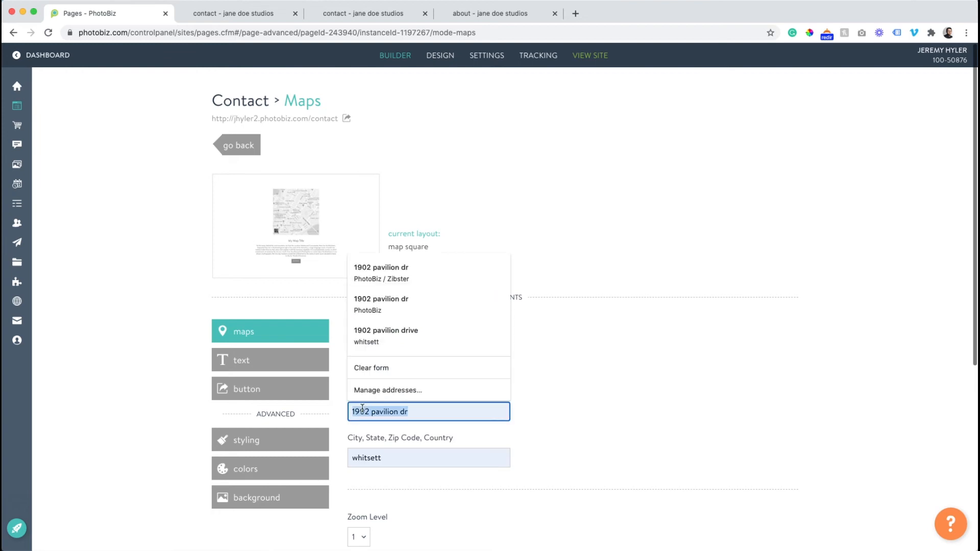
{"action": "type", "text": "516 w. friendly ave"}
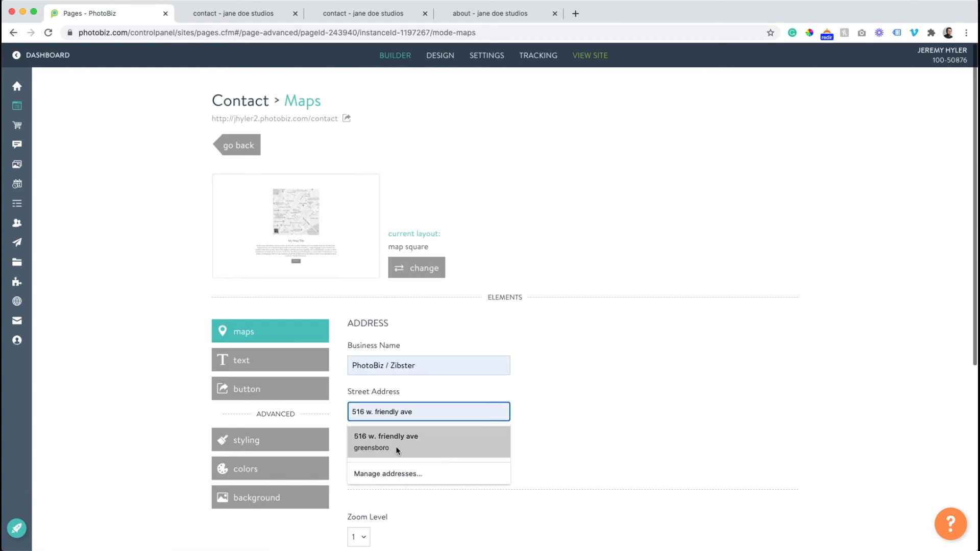
{"action": "left_click", "coordinate": [396, 443]}
{"action": "left_click", "coordinate": [442, 452]}
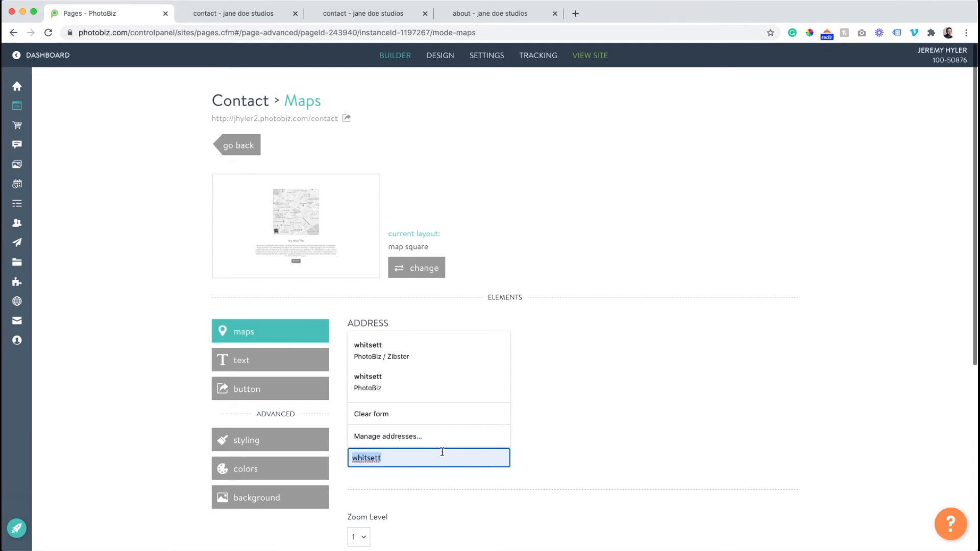
{"action": "type", "text": "green"}
{"action": "left_click", "coordinate": [427, 477]}
- Set the map style to Grayscale and save the map settings
{"action": "scroll", "coordinate": [599, 425], "scroll_direction": "down", "scroll_amount": 5}
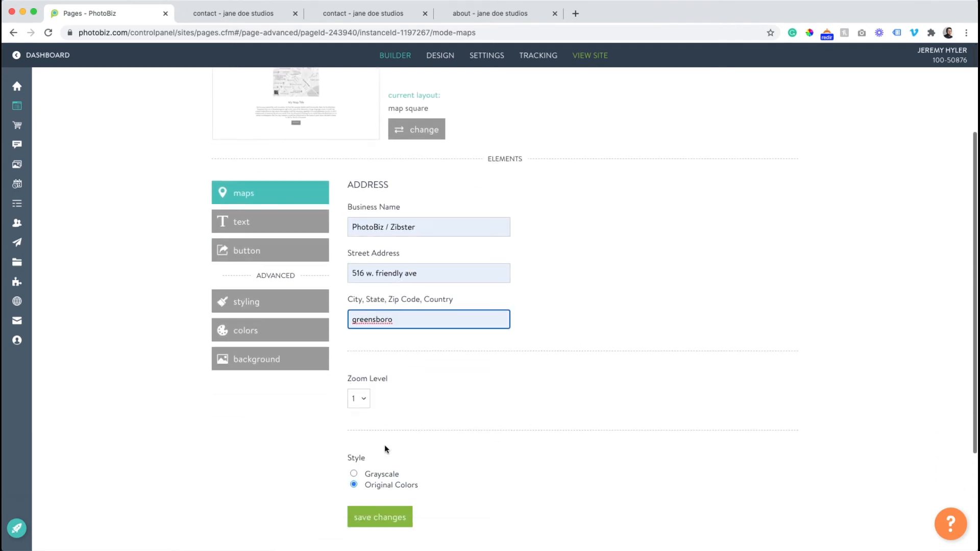
{"action": "scroll", "coordinate": [352, 455], "scroll_direction": "down", "scroll_amount": 1}
{"action": "left_click", "coordinate": [354, 445]}
{"action": "left_click", "coordinate": [364, 485]}
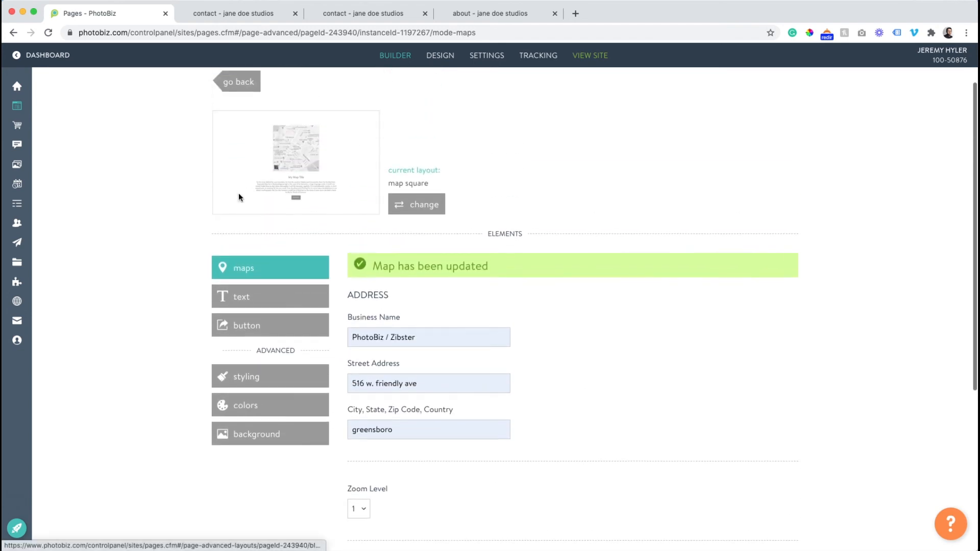
- Change the maps block's layout to map left
{"action": "left_click", "coordinate": [414, 200]}
{"action": "scroll", "coordinate": [611, 255], "scroll_direction": "down", "scroll_amount": 3}
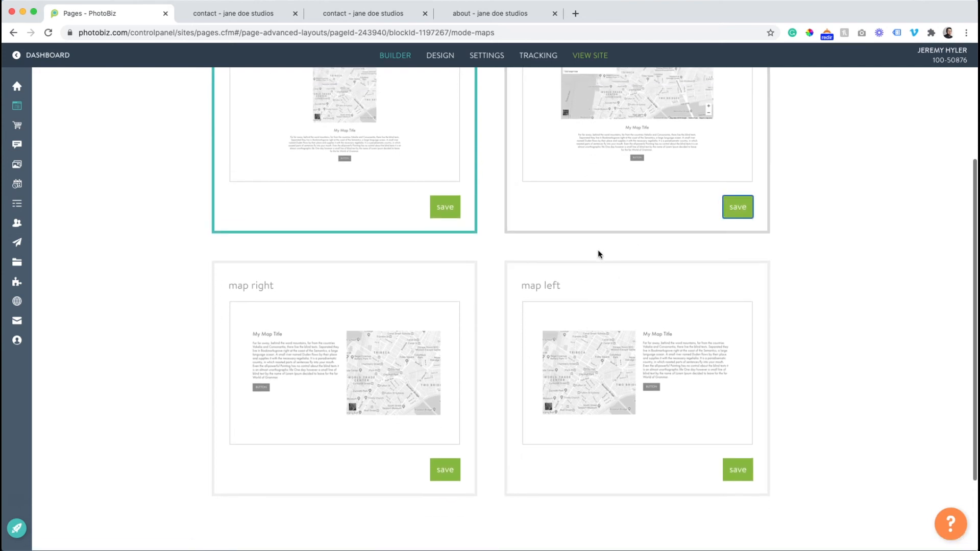
{"action": "left_click", "coordinate": [738, 469]}
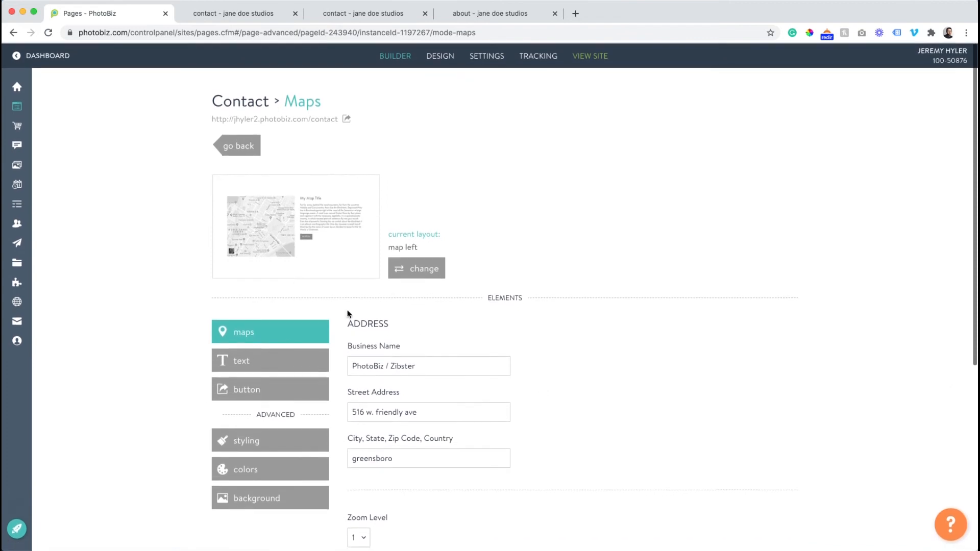
- Check the map block's text options, view the map on the live Contact page and return to the builder
{"action": "left_click", "coordinate": [245, 368]}
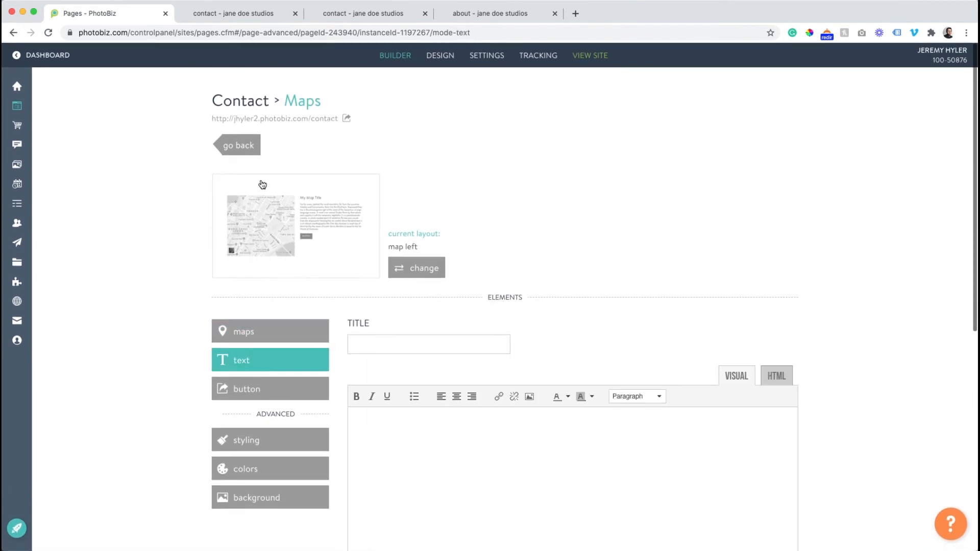
{"action": "left_click", "coordinate": [250, 148]}
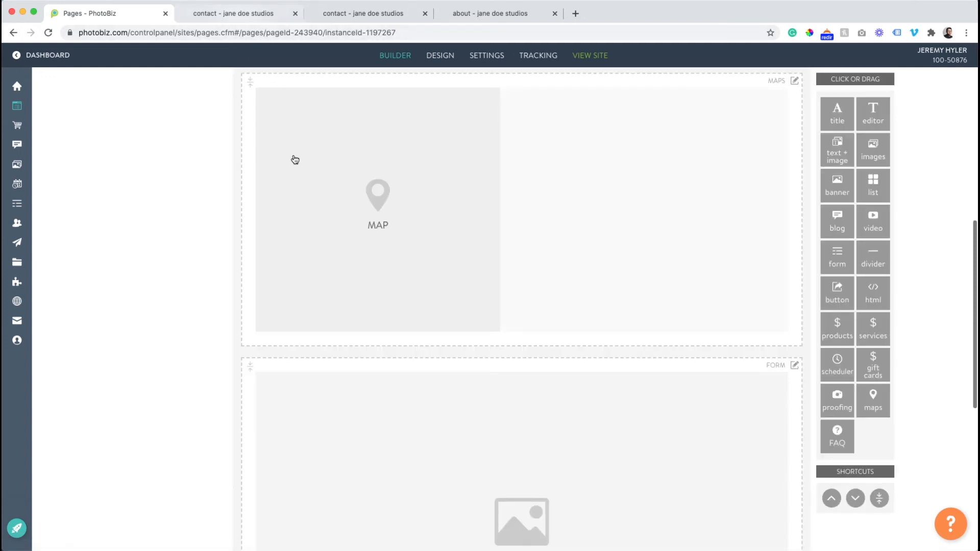
{"action": "scroll", "coordinate": [295, 160], "scroll_direction": "up", "scroll_amount": 10}
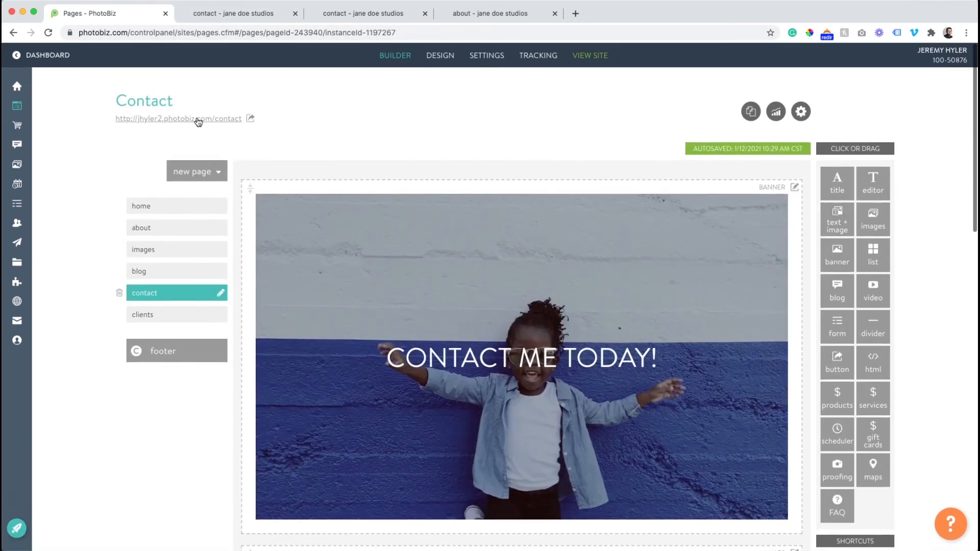
{"action": "left_click", "coordinate": [198, 119]}
{"action": "scroll", "coordinate": [285, 215], "scroll_direction": "down", "scroll_amount": 6}
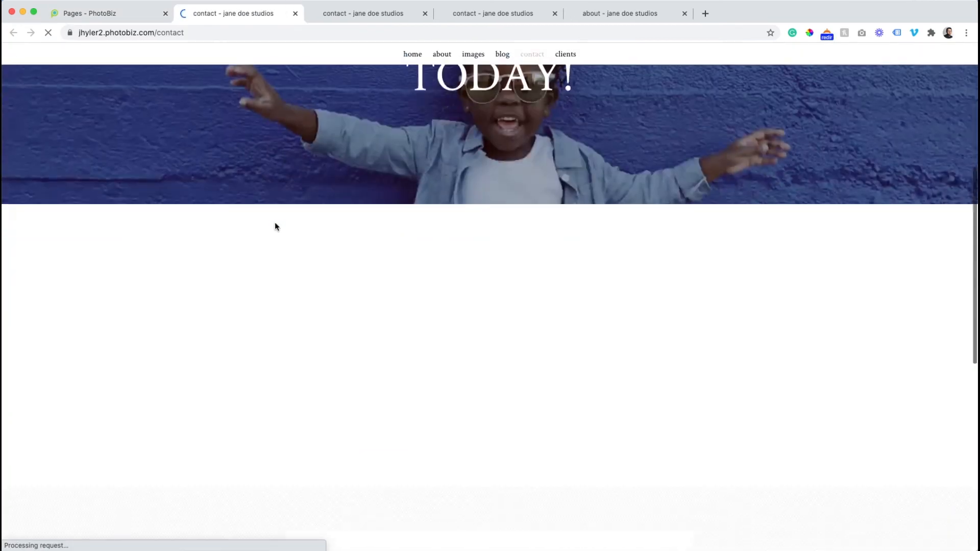
{"action": "scroll", "coordinate": [275, 224], "scroll_direction": "down", "scroll_amount": 2}
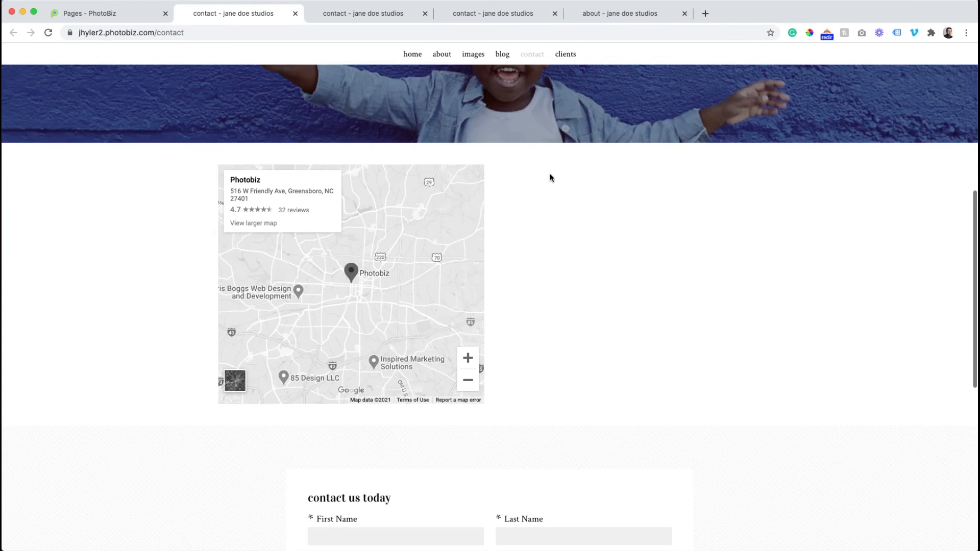
{"action": "left_click", "coordinate": [121, 10]}
- Set the map block's text title to "Information" and start its body text with "A"
{"action": "scroll", "coordinate": [340, 313], "scroll_direction": "down", "scroll_amount": 8}
{"action": "left_click", "coordinate": [440, 284]}
{"action": "left_click", "coordinate": [307, 367]}
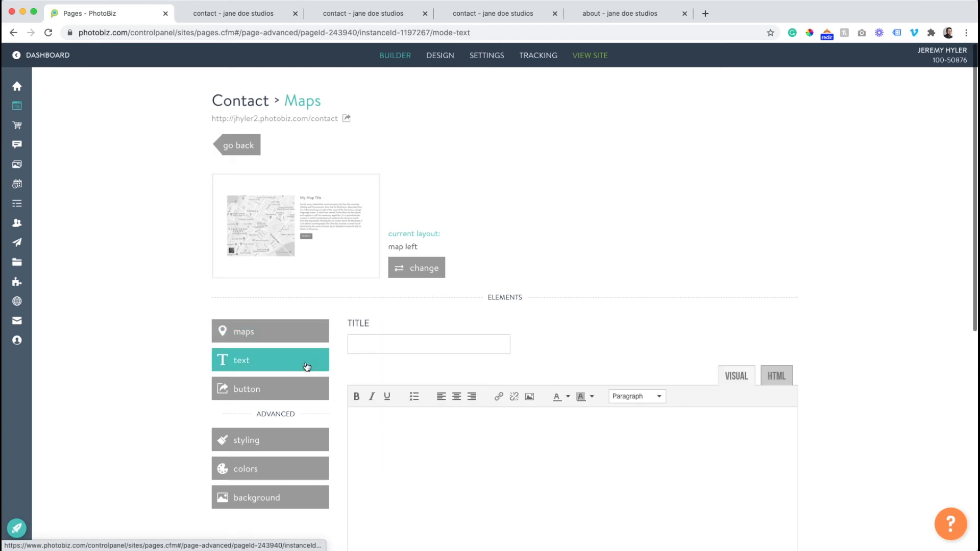
{"action": "left_click", "coordinate": [358, 347]}
{"action": "type", "text": "Information"}
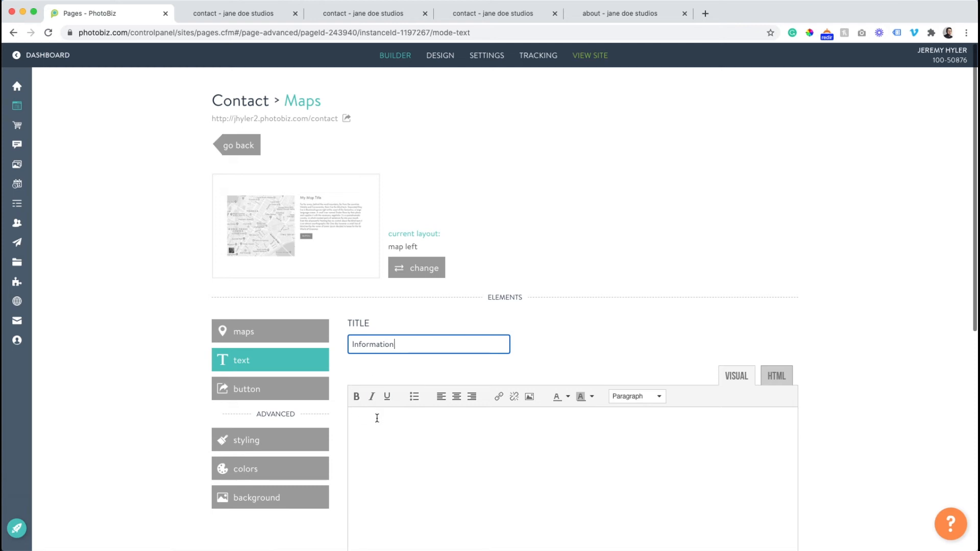
{"action": "left_click", "coordinate": [377, 418]}
{"action": "type", "text": "Address"}
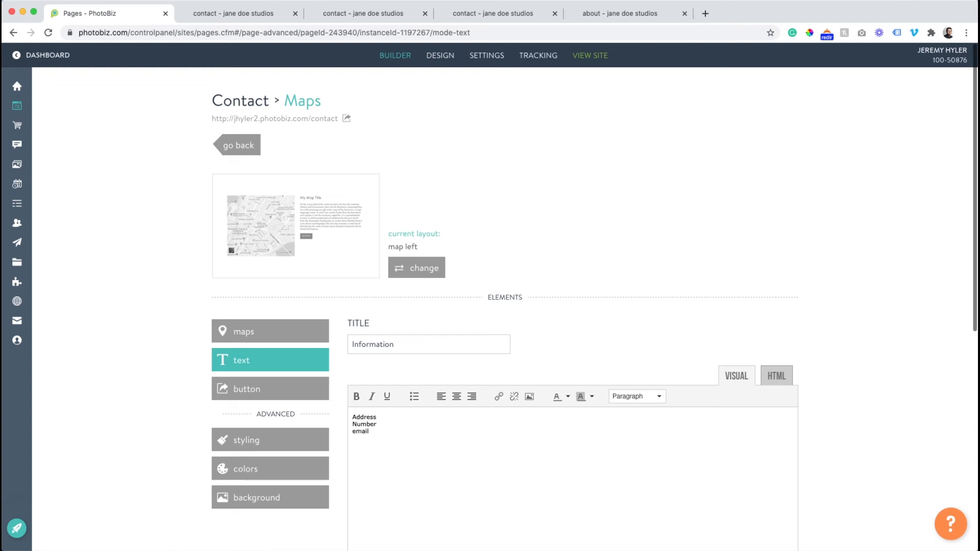
- Save the map block's text with the lines Address, Number, email and etc, and review the refreshed live Contact page
{"action": "scroll", "coordinate": [378, 412], "scroll_direction": "down", "scroll_amount": 7}
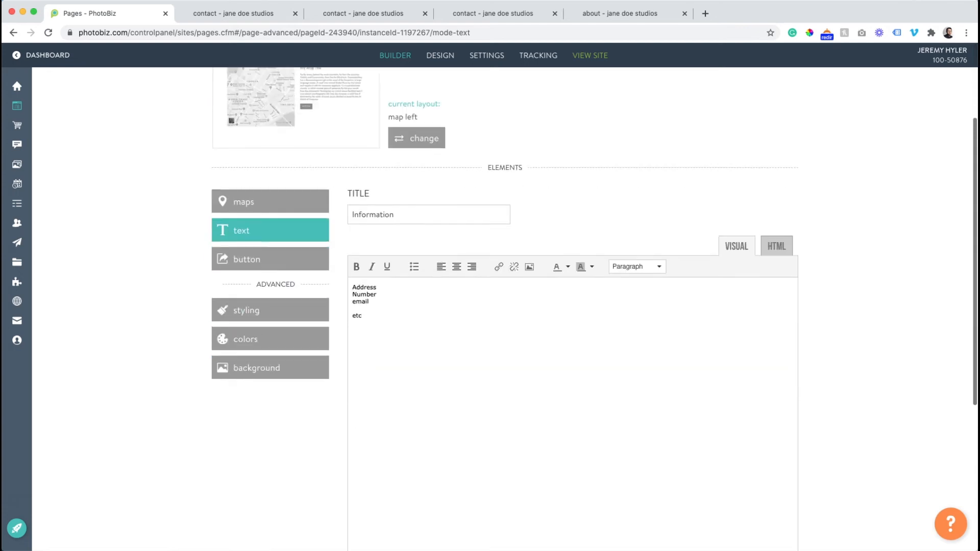
{"action": "left_click", "coordinate": [378, 403]}
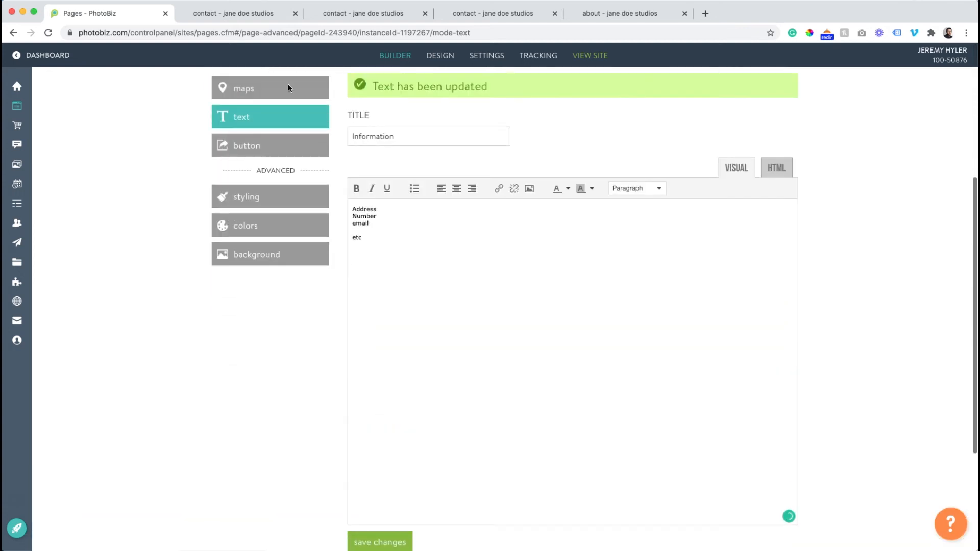
{"action": "left_click", "coordinate": [235, 15]}
{"action": "left_click", "coordinate": [48, 33]}
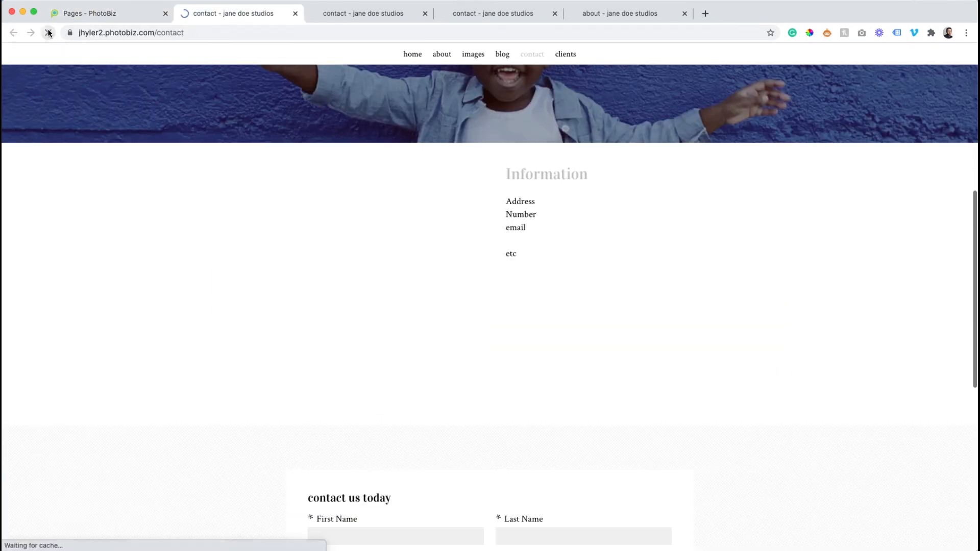
{"action": "scroll", "coordinate": [516, 218], "scroll_direction": "down", "scroll_amount": 8}
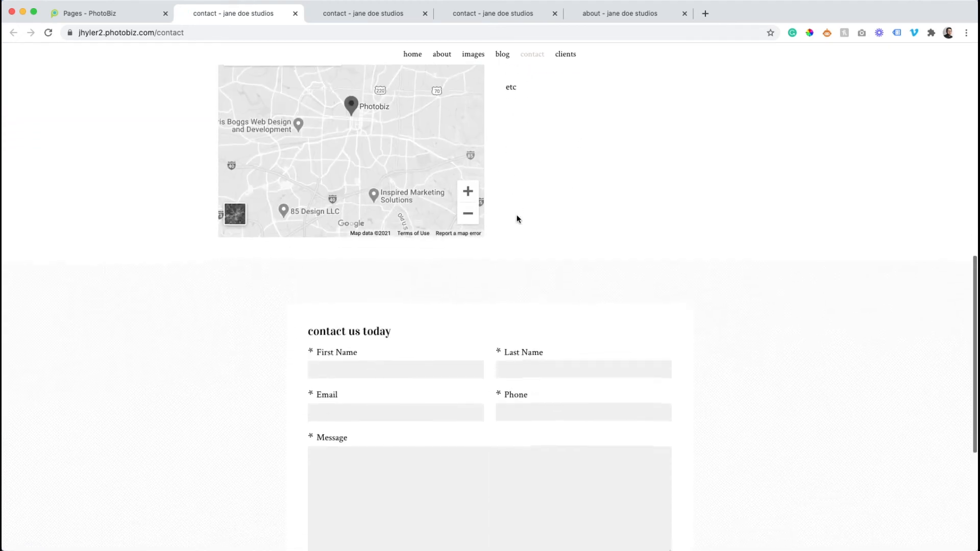
{"action": "scroll", "coordinate": [516, 214], "scroll_direction": "up", "scroll_amount": 10}
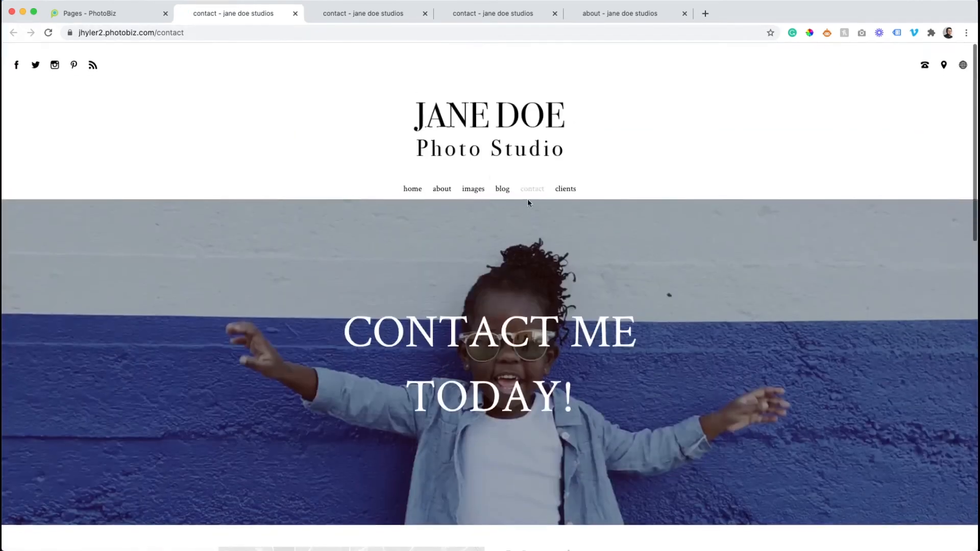
{"action": "left_click", "coordinate": [420, 181]}
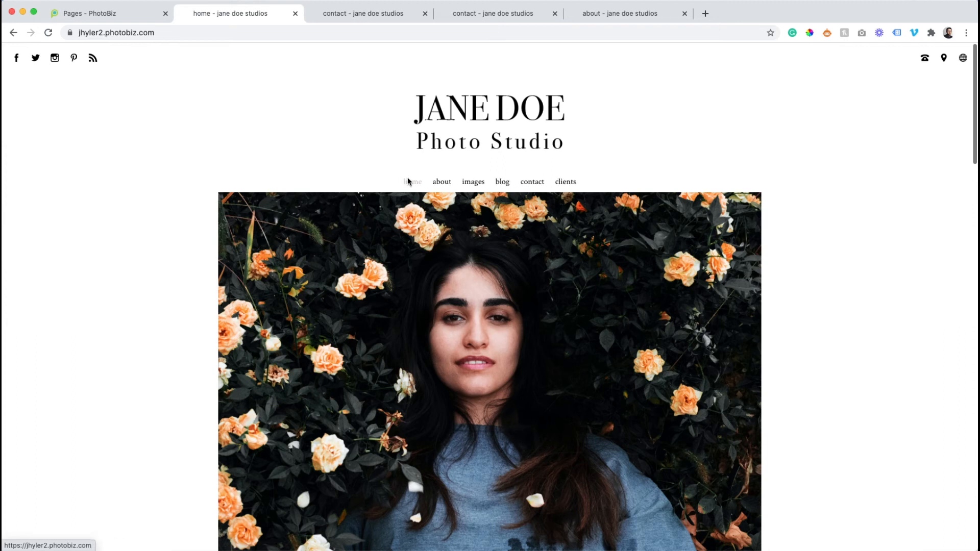
- Set the Blog page's visibility to Hidden in the builder and save its page details
{"action": "left_click", "coordinate": [119, 14]}
{"action": "scroll", "coordinate": [156, 183], "scroll_direction": "up", "scroll_amount": 3}
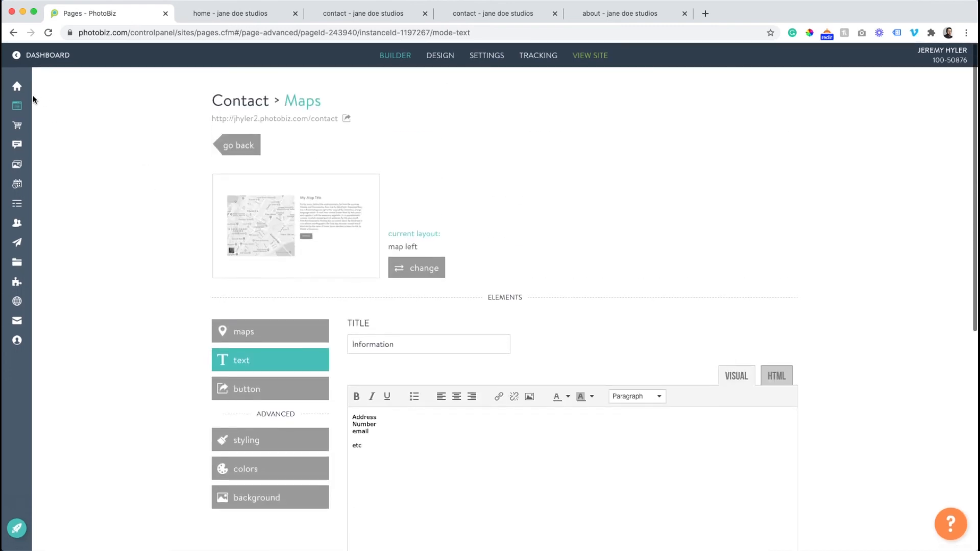
{"action": "left_click", "coordinate": [60, 103]}
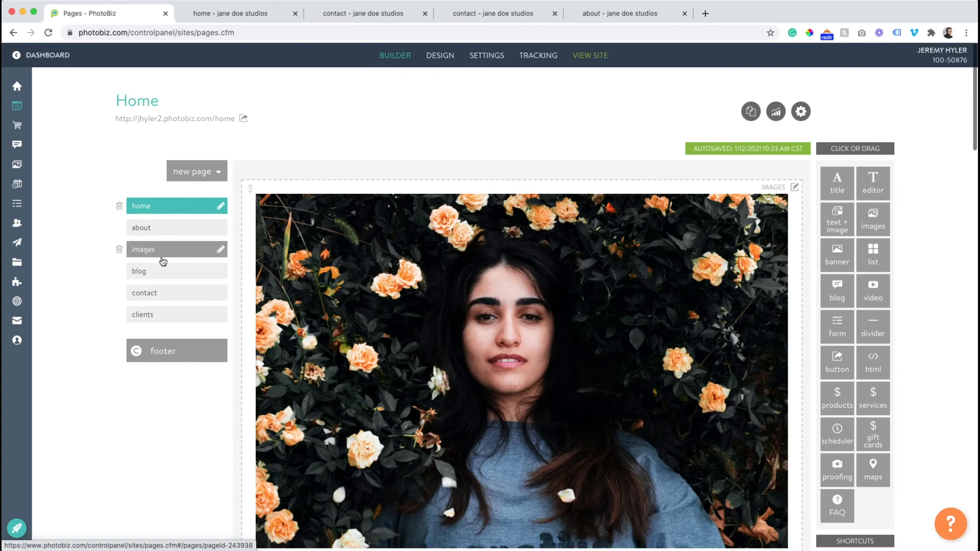
{"action": "left_click", "coordinate": [169, 270]}
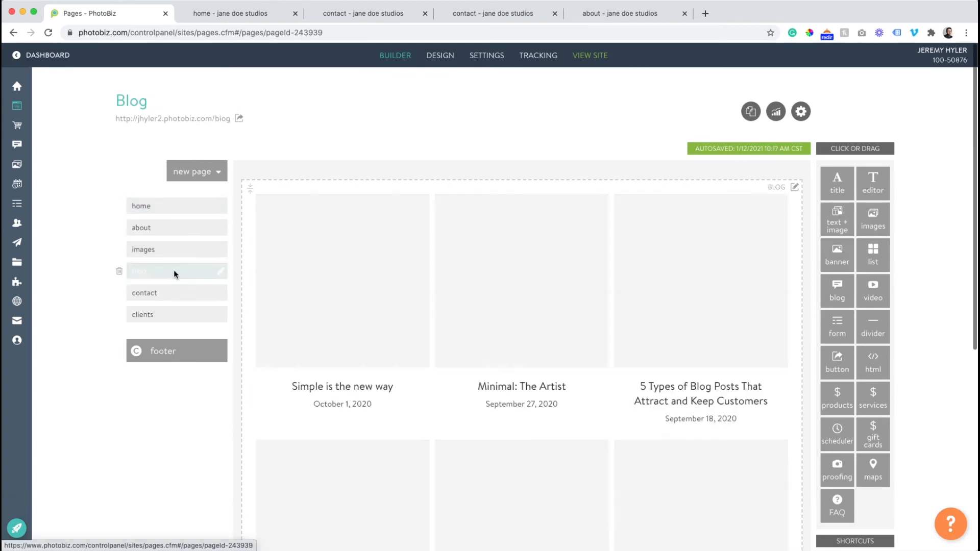
{"action": "left_click", "coordinate": [796, 114]}
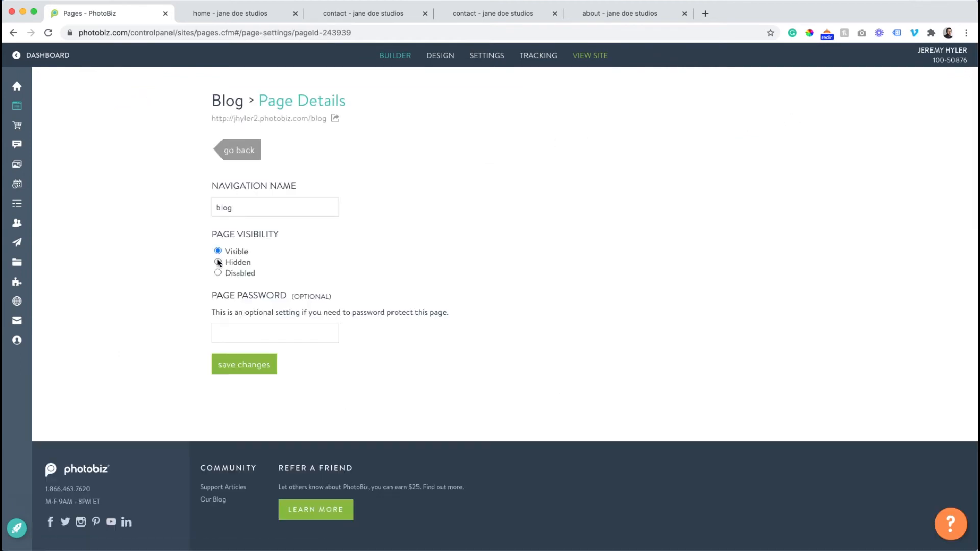
{"action": "left_click", "coordinate": [246, 365]}
{"action": "left_click", "coordinate": [241, 152]}
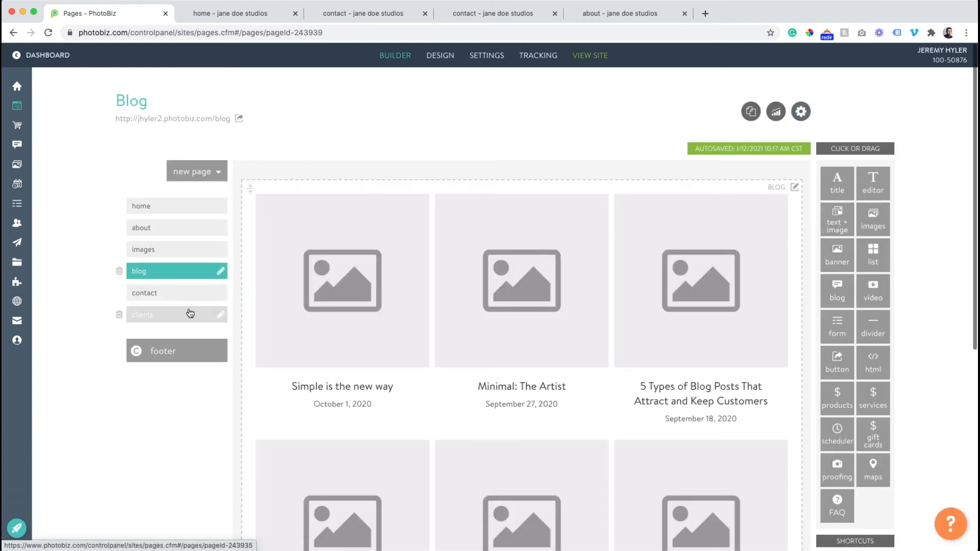
- Hide the Clients page from the site navigation and save its page details
{"action": "left_click", "coordinate": [174, 295]}
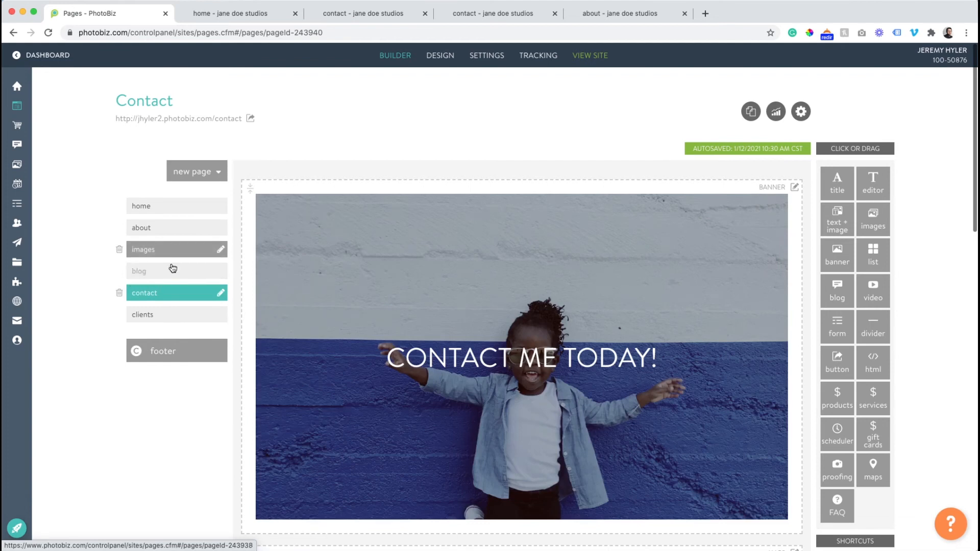
{"action": "left_click", "coordinate": [156, 313]}
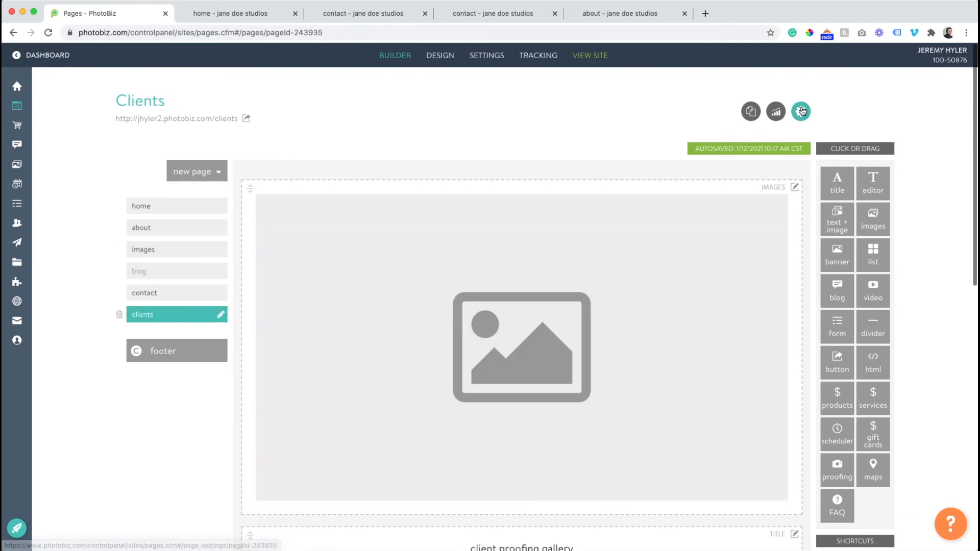
{"action": "left_click", "coordinate": [801, 111]}
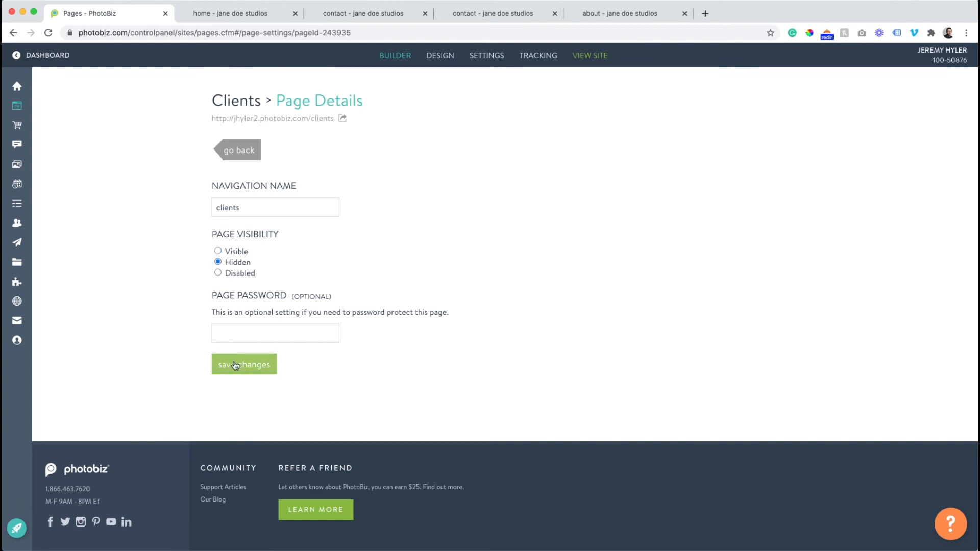
{"action": "left_click", "coordinate": [235, 363]}
{"action": "left_click", "coordinate": [243, 150]}
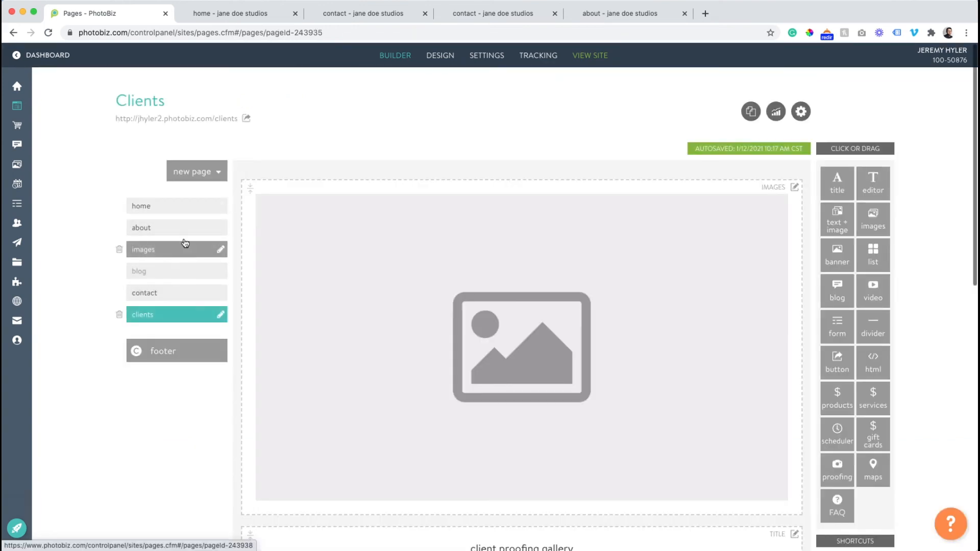
- Look over the Images page and open its uppermost images block for editing
{"action": "left_click", "coordinate": [162, 248]}
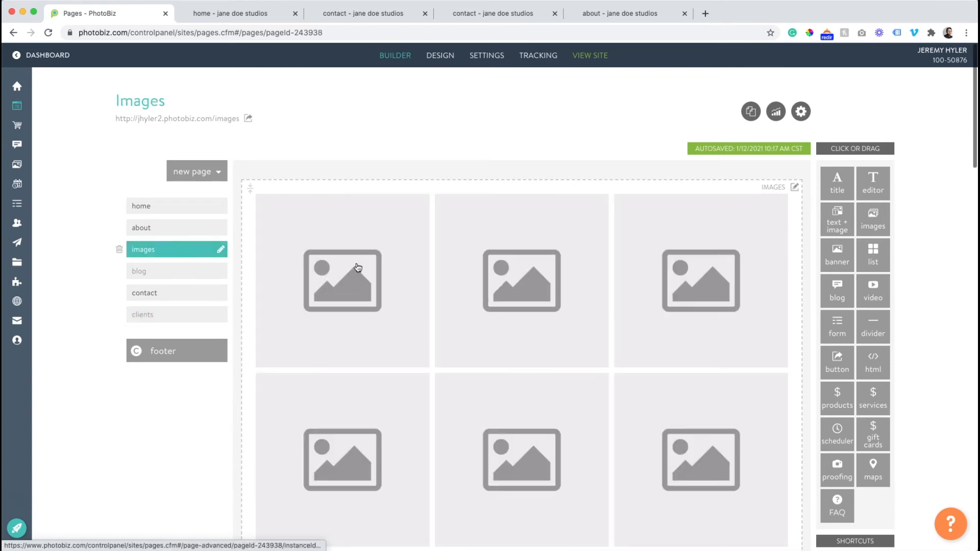
{"action": "scroll", "coordinate": [361, 258], "scroll_direction": "down", "scroll_amount": 10}
{"action": "scroll", "coordinate": [364, 267], "scroll_direction": "up", "scroll_amount": 5}
{"action": "scroll", "coordinate": [364, 267], "scroll_direction": "down", "scroll_amount": 10}
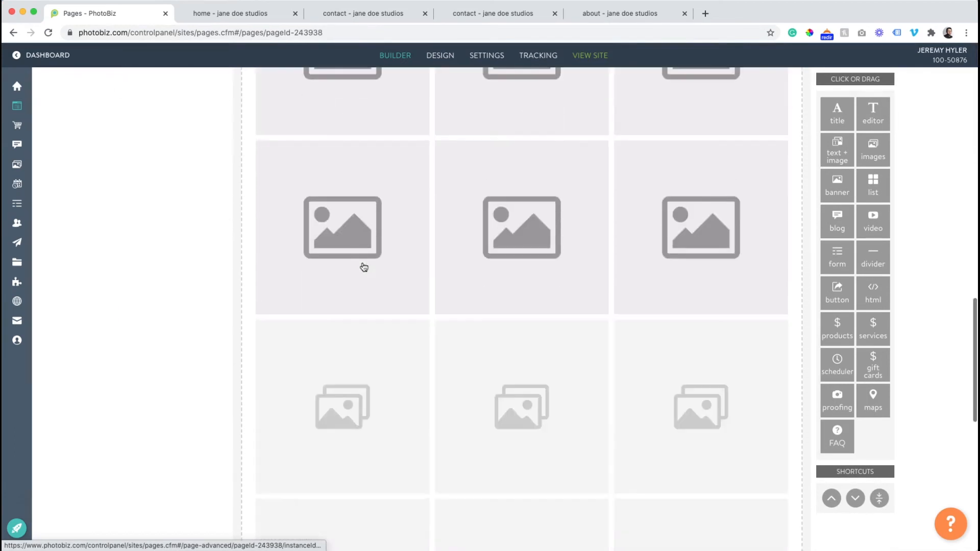
{"action": "scroll", "coordinate": [364, 266], "scroll_direction": "up", "scroll_amount": 15}
{"action": "scroll", "coordinate": [361, 267], "scroll_direction": "down", "scroll_amount": 10}
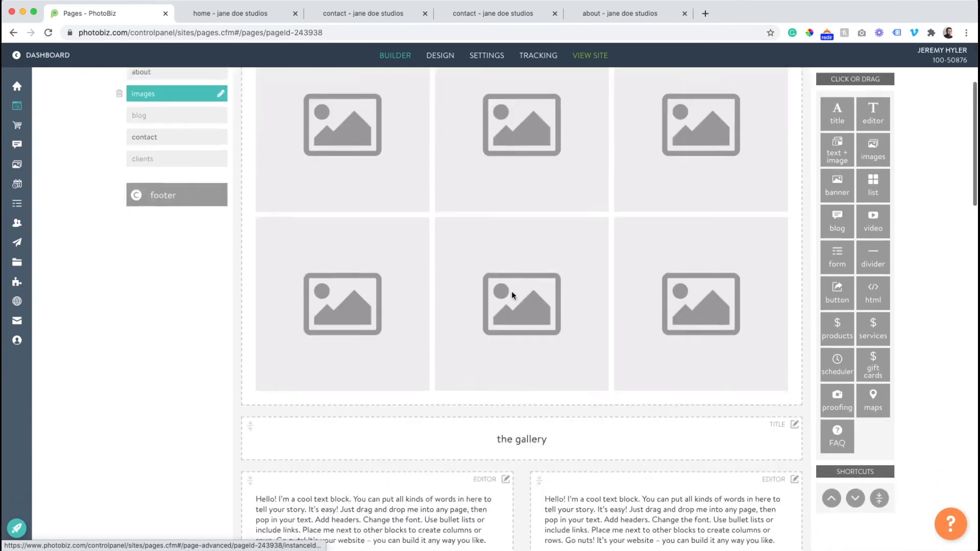
{"action": "scroll", "coordinate": [512, 292], "scroll_direction": "up", "scroll_amount": 8}
{"action": "scroll", "coordinate": [513, 292], "scroll_direction": "down", "scroll_amount": 2}
{"action": "left_click", "coordinate": [513, 296]}
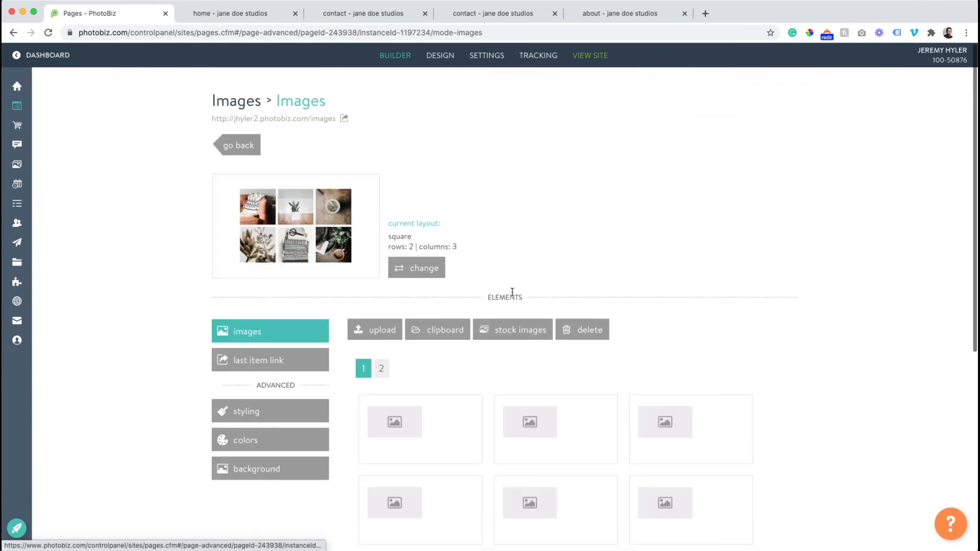
- Delete all placeholder images from both pages of the images block
{"action": "scroll", "coordinate": [409, 286], "scroll_direction": "down", "scroll_amount": 5}
{"action": "scroll", "coordinate": [820, 291], "scroll_direction": "up", "scroll_amount": 1}
{"action": "left_click_drag", "start_coordinate": [820, 280], "coordinate": [415, 549]}
{"action": "scroll", "coordinate": [426, 327], "scroll_direction": "up", "scroll_amount": 1}
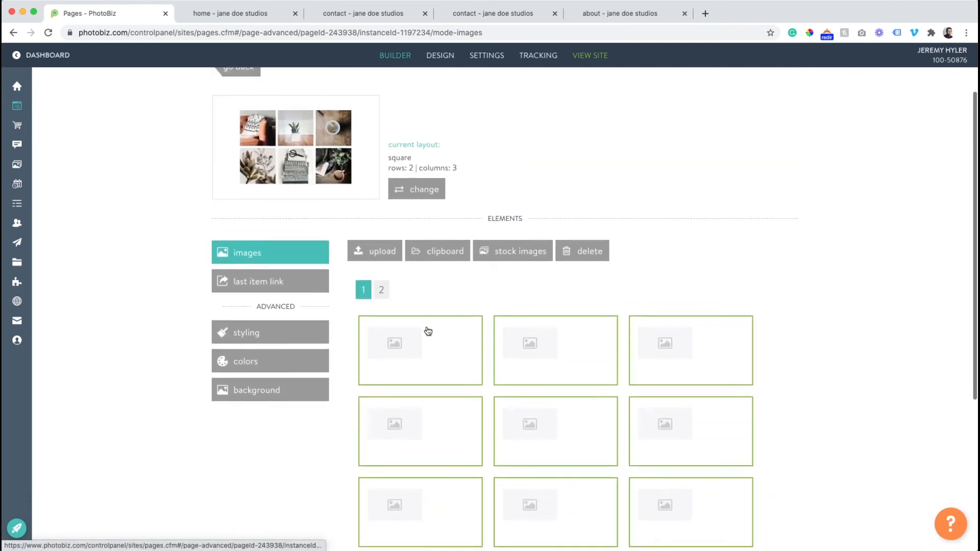
{"action": "left_click", "coordinate": [582, 250]}
{"action": "left_click", "coordinate": [434, 199]}
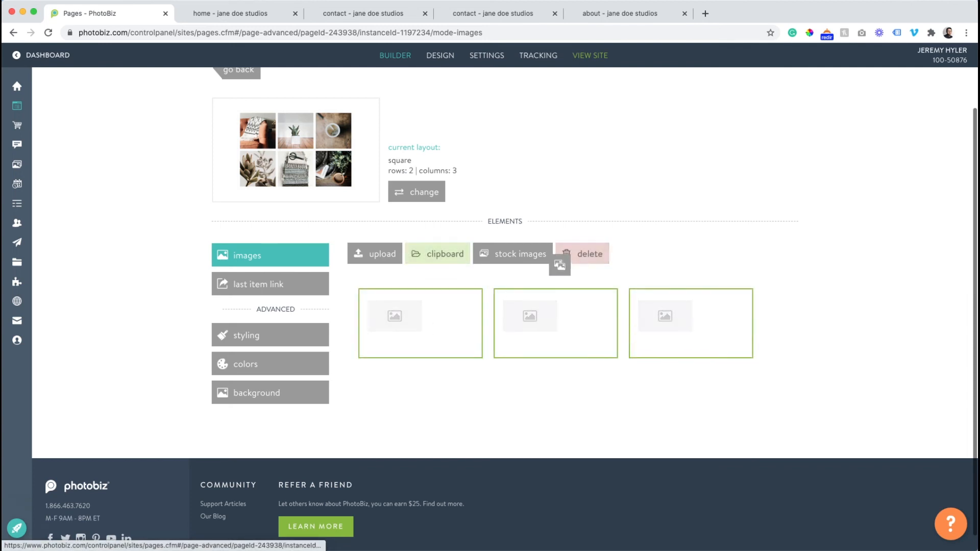
{"action": "left_click", "coordinate": [574, 259]}
{"action": "left_click", "coordinate": [460, 191]}
- Insert all photos from the clipboard into the emptied images block
{"action": "left_click", "coordinate": [452, 256]}
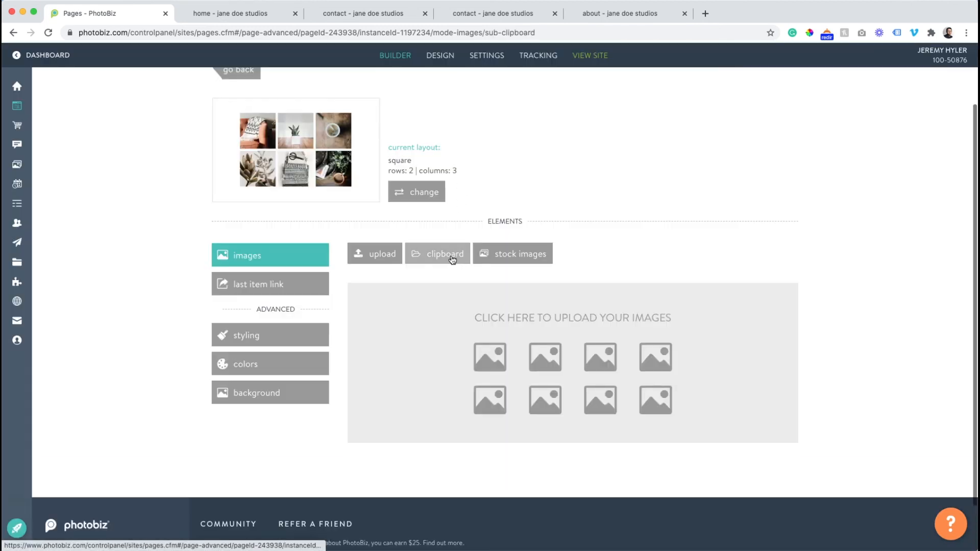
{"action": "scroll", "coordinate": [729, 193], "scroll_direction": "down", "scroll_amount": 3}
{"action": "left_click_drag", "start_coordinate": [794, 154], "coordinate": [253, 434]}
{"action": "left_click", "coordinate": [445, 157]}
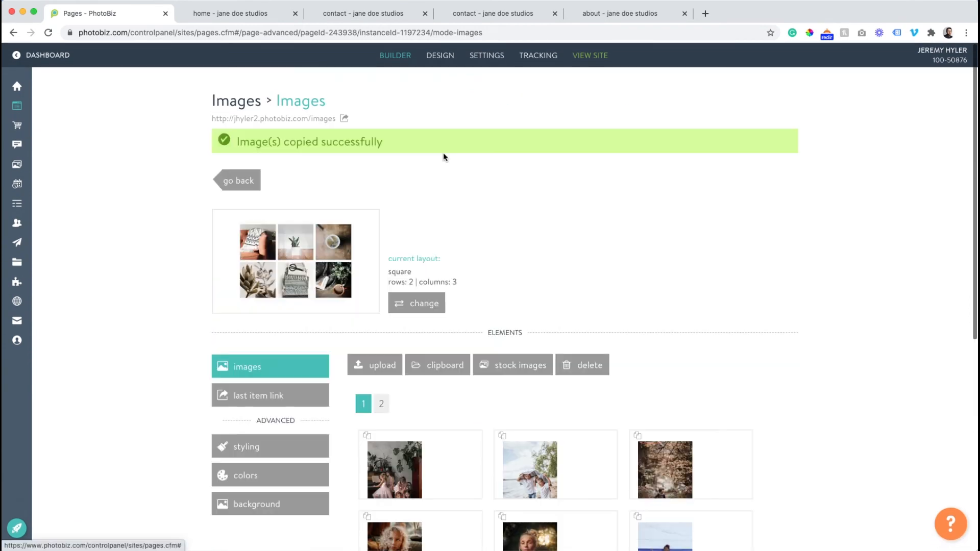
- Reorder the block's photos so the curly-haired child comes first and the woman among orange roses comes fifth
{"action": "scroll", "coordinate": [477, 438], "scroll_direction": "down", "scroll_amount": 5}
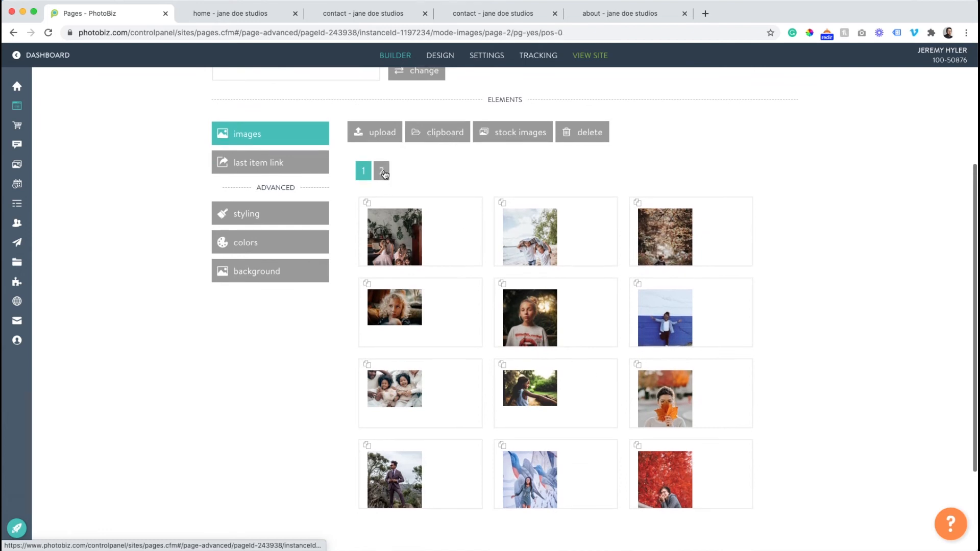
{"action": "left_click", "coordinate": [382, 172]}
{"action": "left_click_drag", "start_coordinate": [689, 446], "coordinate": [550, 436]}
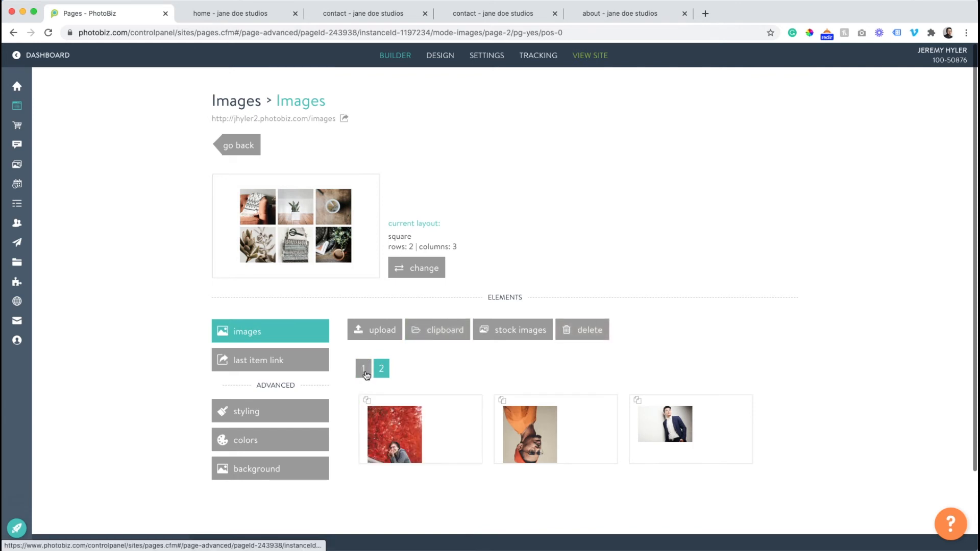
{"action": "left_click", "coordinate": [364, 370]}
{"action": "scroll", "coordinate": [372, 383], "scroll_direction": "down", "scroll_amount": 1}
{"action": "left_click_drag", "start_coordinate": [391, 381], "coordinate": [570, 466]}
{"action": "left_click_drag", "start_coordinate": [418, 439], "coordinate": [381, 391]}
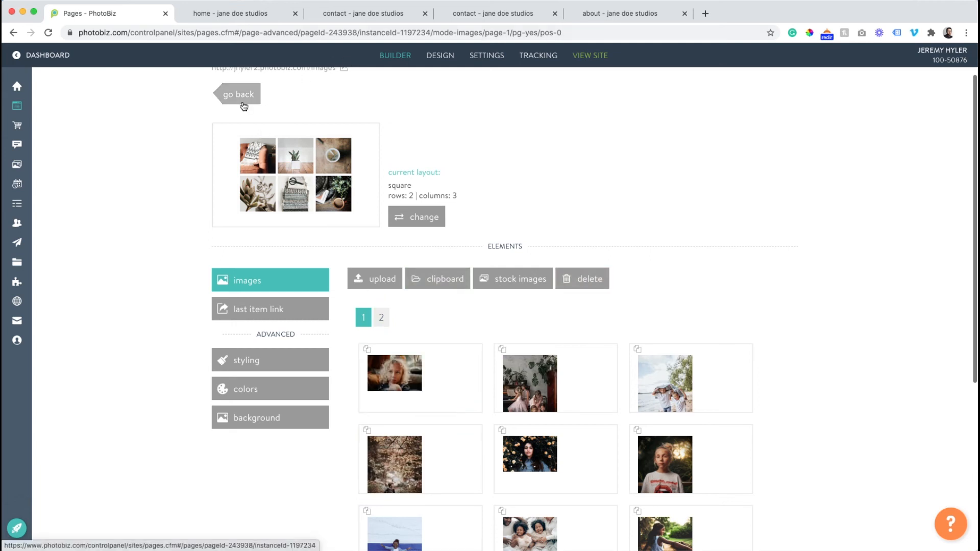
- Review the photo grid and the remaining content on the live Images page, and return to the builder
{"action": "scroll", "coordinate": [265, 82], "scroll_direction": "up", "scroll_amount": 1}
{"action": "left_click", "coordinate": [285, 102]}
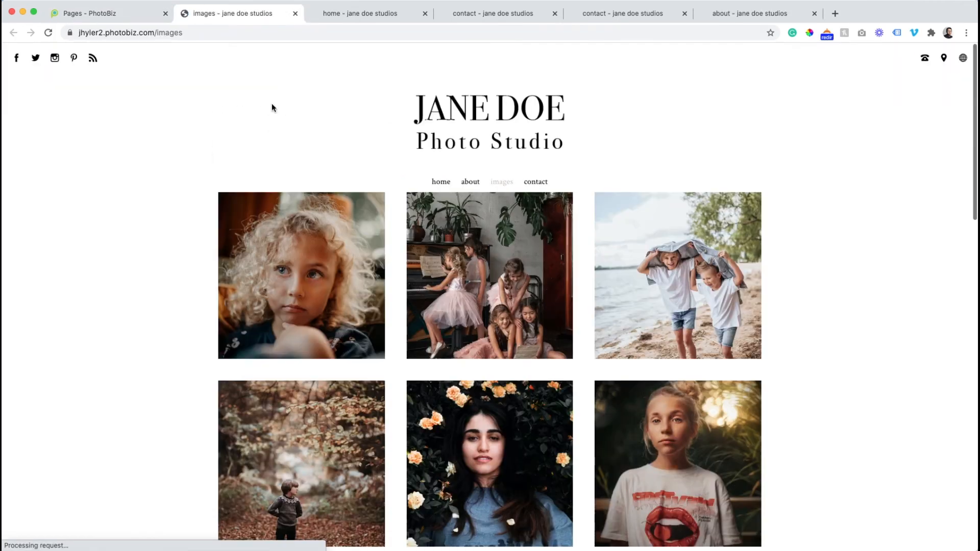
{"action": "scroll", "coordinate": [333, 231], "scroll_direction": "down", "scroll_amount": 5}
{"action": "scroll", "coordinate": [333, 232], "scroll_direction": "down", "scroll_amount": 2}
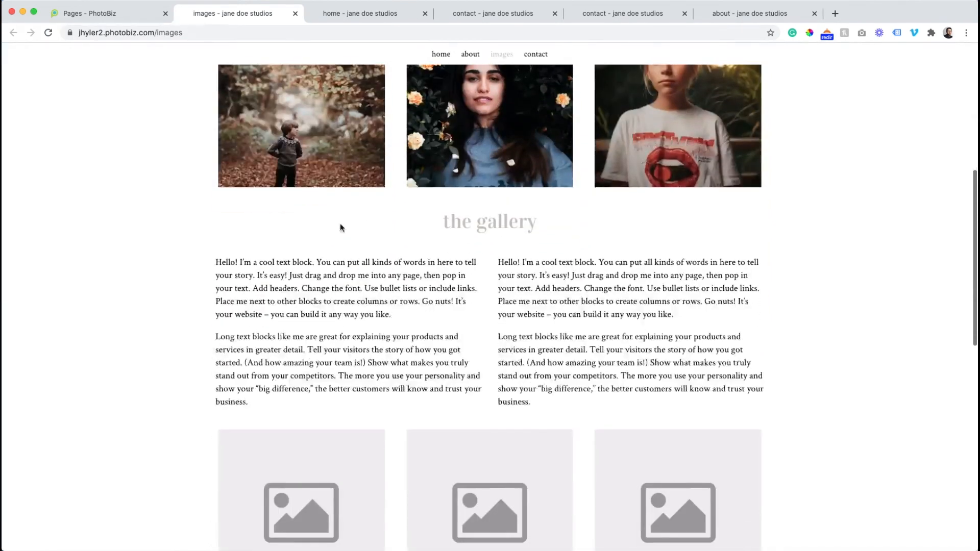
{"action": "scroll", "coordinate": [513, 280], "scroll_direction": "down", "scroll_amount": 10}
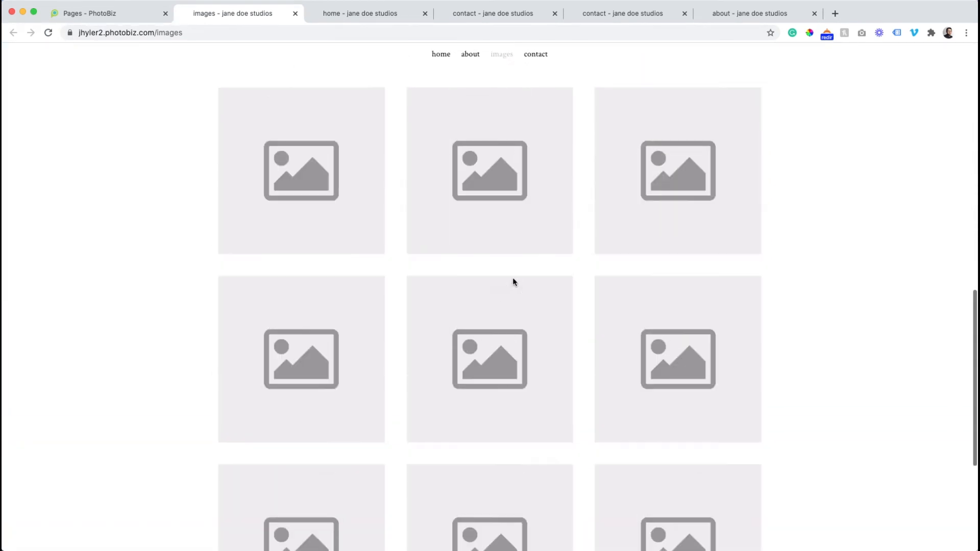
{"action": "left_click", "coordinate": [104, 14]}
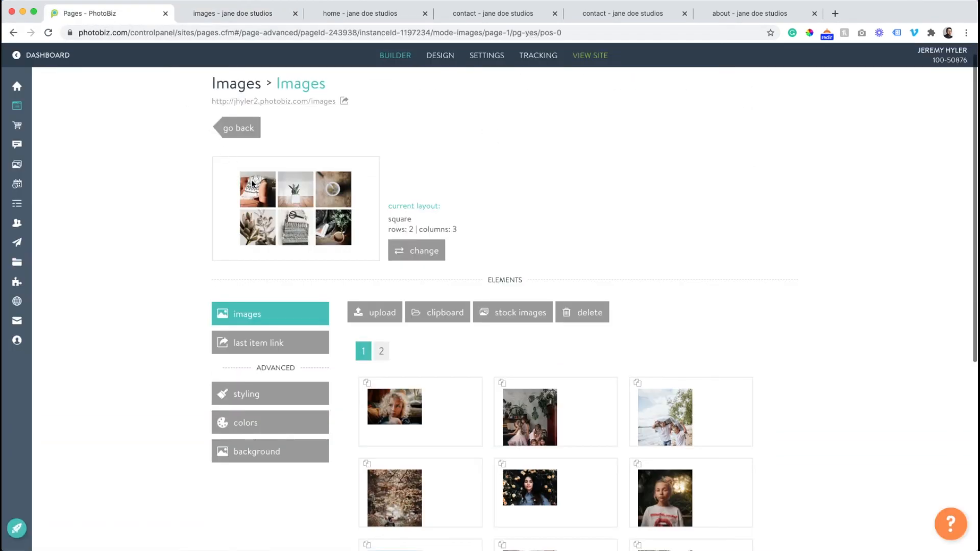
- Open the Images page's lower images block under the gallery text and delete all its placeholder images
{"action": "left_click", "coordinate": [235, 128]}
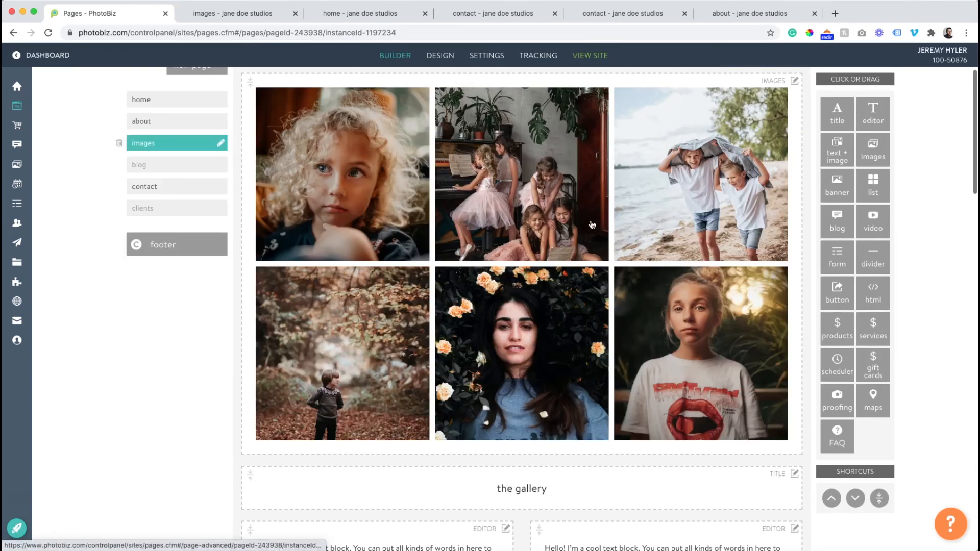
{"action": "scroll", "coordinate": [592, 225], "scroll_direction": "down", "scroll_amount": 7}
{"action": "scroll", "coordinate": [592, 225], "scroll_direction": "down", "scroll_amount": 5}
{"action": "left_click", "coordinate": [590, 223]}
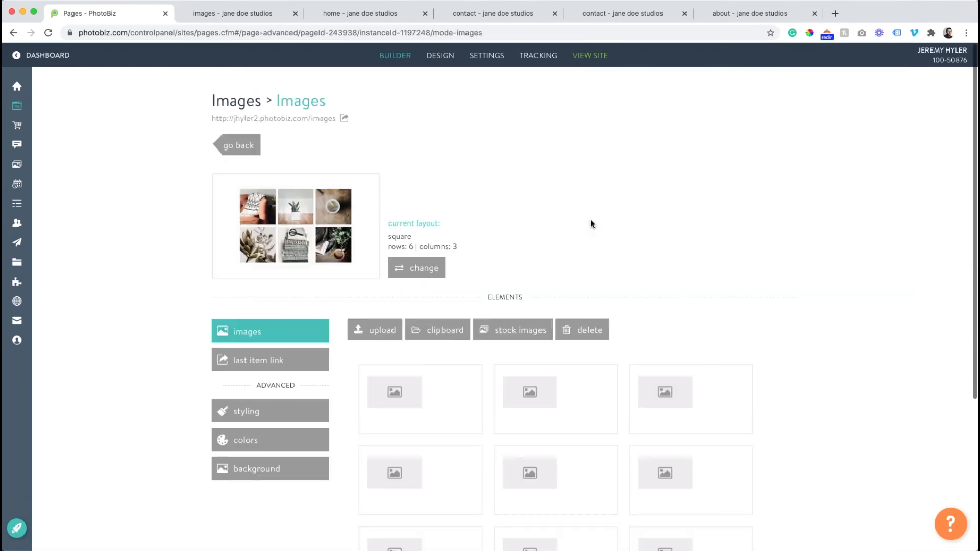
{"action": "scroll", "coordinate": [598, 221], "scroll_direction": "down", "scroll_amount": 5}
{"action": "left_click_drag", "start_coordinate": [796, 170], "coordinate": [411, 212]}
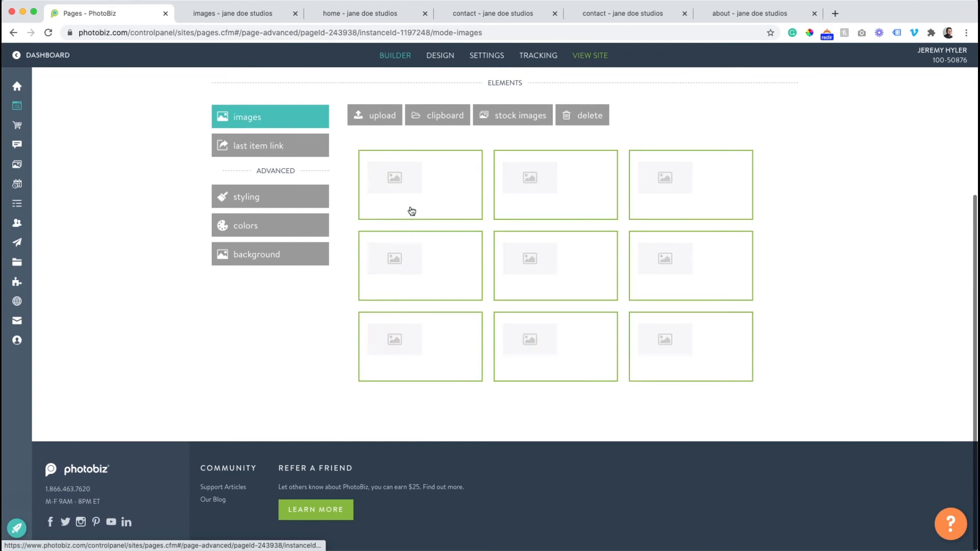
{"action": "left_click", "coordinate": [590, 117]}
{"action": "left_click", "coordinate": [462, 194]}
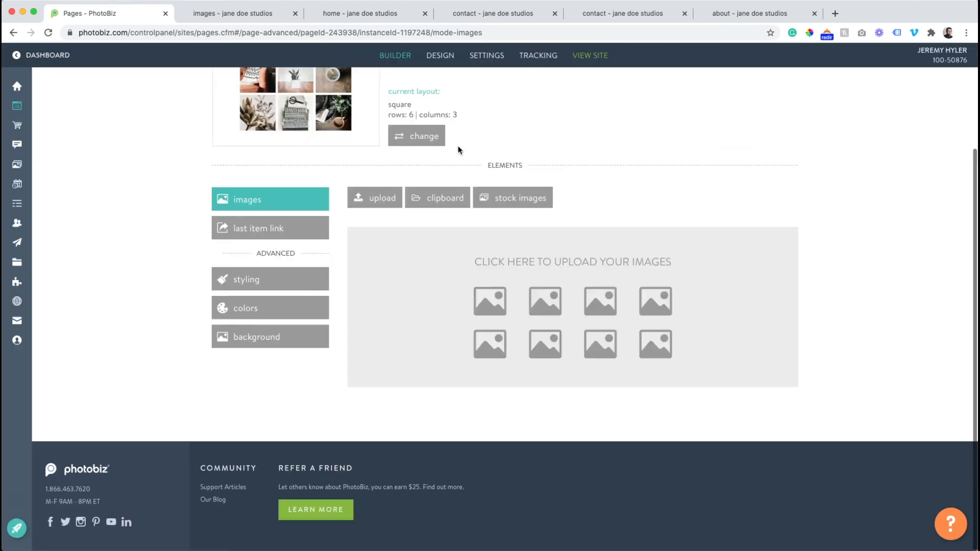
- Insert the ten photos from the second and third clipboard rows into the emptied lower images block
{"action": "left_click", "coordinate": [428, 200]}
{"action": "scroll", "coordinate": [856, 231], "scroll_direction": "down", "scroll_amount": 4}
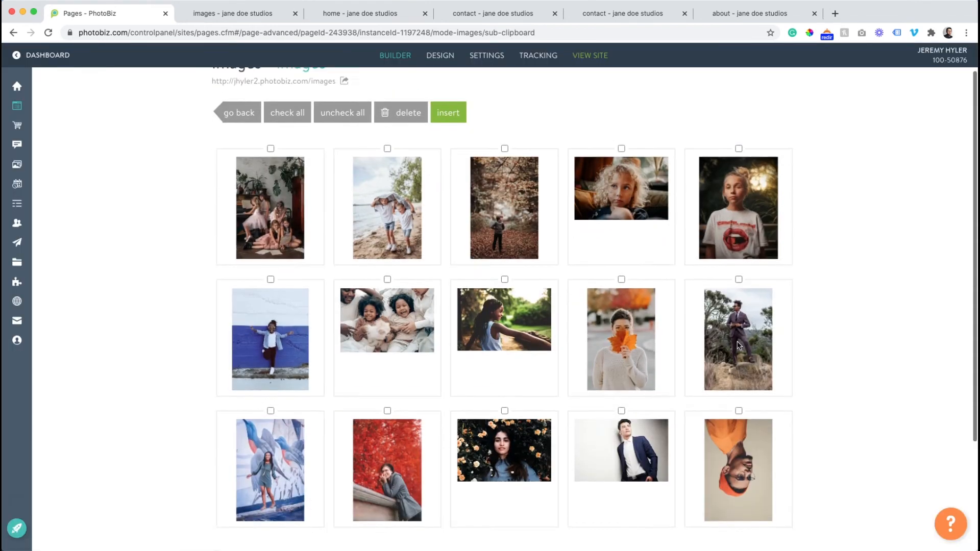
{"action": "left_click_drag", "start_coordinate": [859, 206], "coordinate": [287, 360]}
{"action": "scroll", "coordinate": [288, 356], "scroll_direction": "up", "scroll_amount": 5}
{"action": "left_click", "coordinate": [449, 151]}
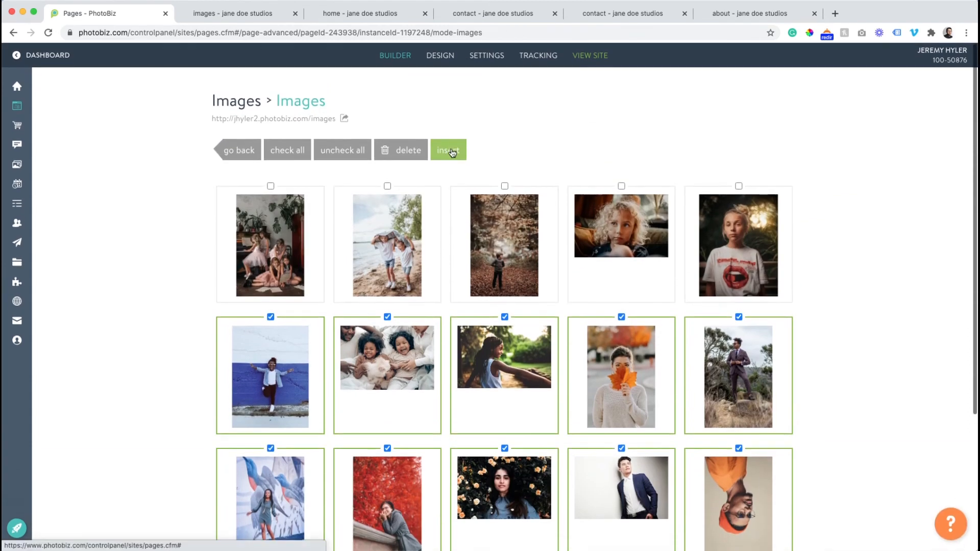
- Reorder the block's photos: man in the suit first, woman by the red foliage third, woman with the orange leaf fifth
{"action": "scroll", "coordinate": [439, 225], "scroll_direction": "down", "scroll_amount": 3}
{"action": "left_click_drag", "start_coordinate": [516, 368], "coordinate": [389, 305]}
{"action": "scroll", "coordinate": [389, 337], "scroll_direction": "down", "scroll_amount": 1}
{"action": "left_click_drag", "start_coordinate": [423, 377], "coordinate": [636, 280]}
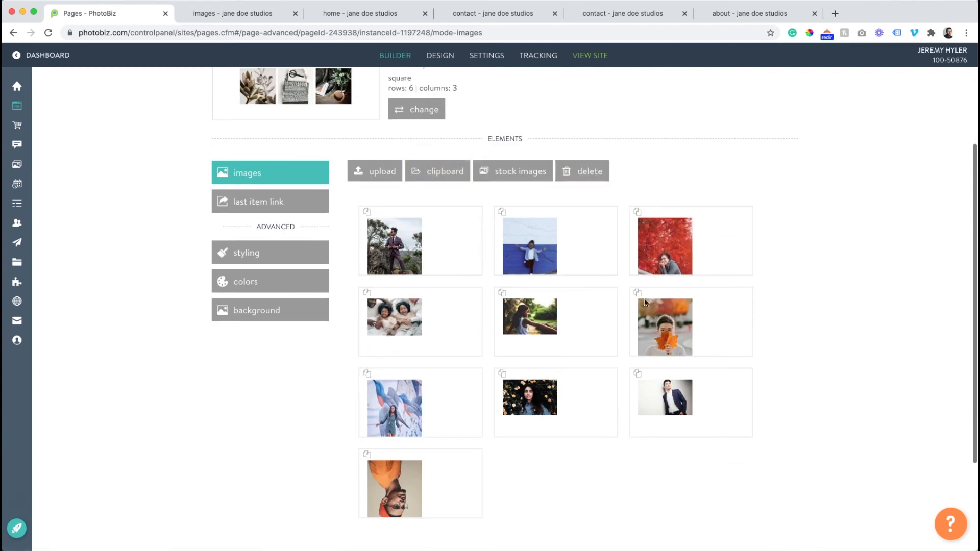
{"action": "left_click_drag", "start_coordinate": [632, 332], "coordinate": [516, 321]}
{"action": "scroll", "coordinate": [308, 199], "scroll_direction": "up", "scroll_amount": 3}
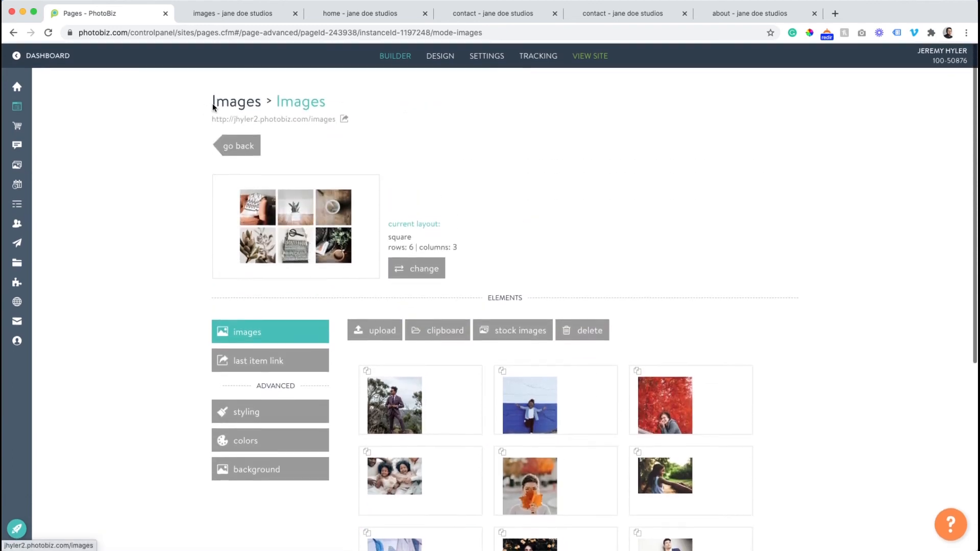
- Reload the live Images page, review the lower photo grid, and return to the builder
{"action": "left_click", "coordinate": [242, 13]}
{"action": "left_click", "coordinate": [47, 34]}
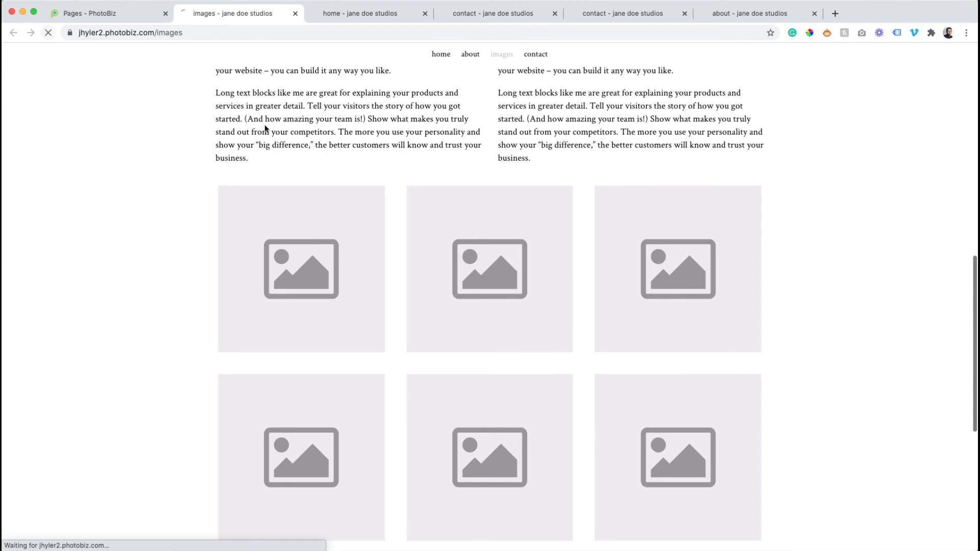
{"action": "scroll", "coordinate": [265, 124], "scroll_direction": "down", "scroll_amount": 7}
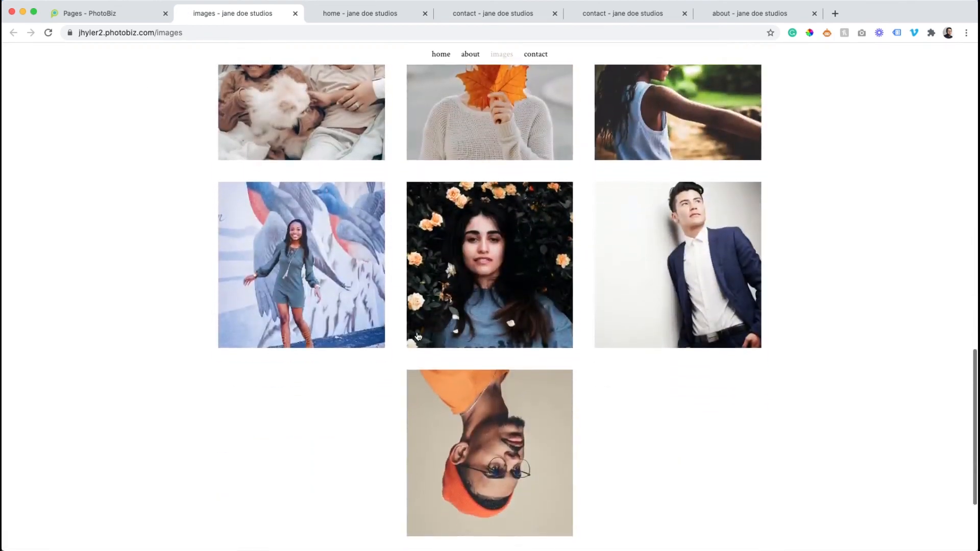
{"action": "scroll", "coordinate": [501, 347], "scroll_direction": "down", "scroll_amount": 2}
{"action": "left_click", "coordinate": [127, 18]}
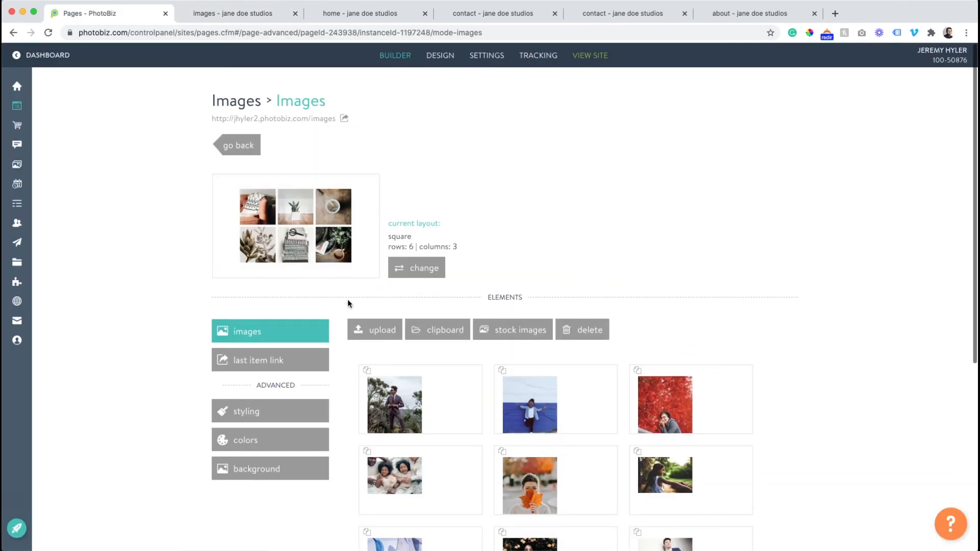
- Delete the upside-down portrait of the man in the orange beanie from the lower images block
{"action": "scroll", "coordinate": [352, 301], "scroll_direction": "down", "scroll_amount": 6}
{"action": "scroll", "coordinate": [511, 255], "scroll_direction": "up", "scroll_amount": 3}
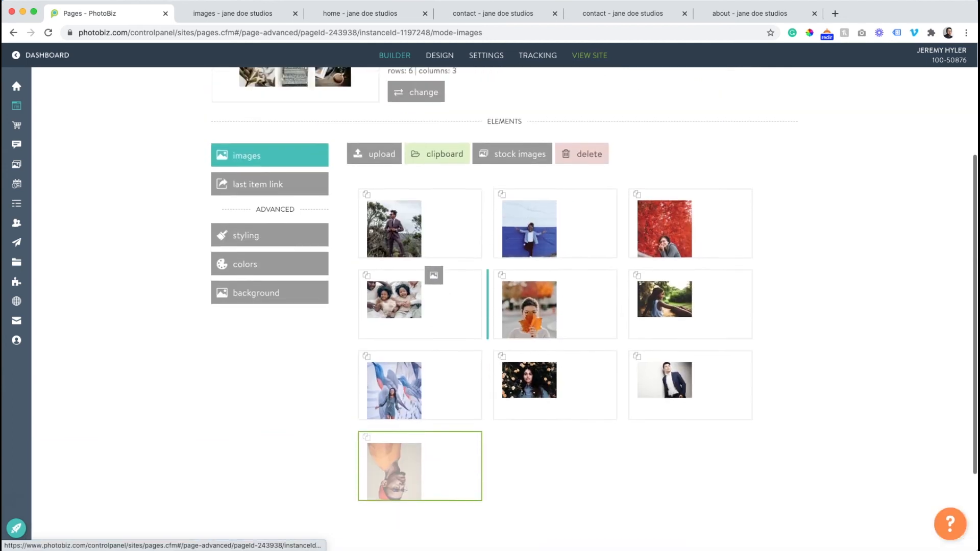
{"action": "left_click", "coordinate": [592, 179]}
{"action": "left_click", "coordinate": [467, 195]}
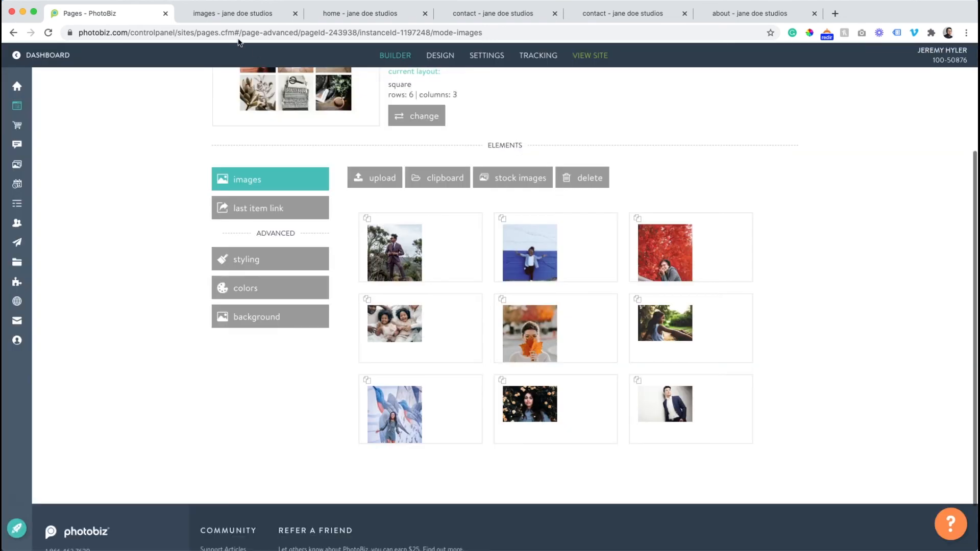
- Reload the live Images page, check the layout around the gallery text and lower photos, and return to the builder
{"action": "left_click", "coordinate": [229, 19]}
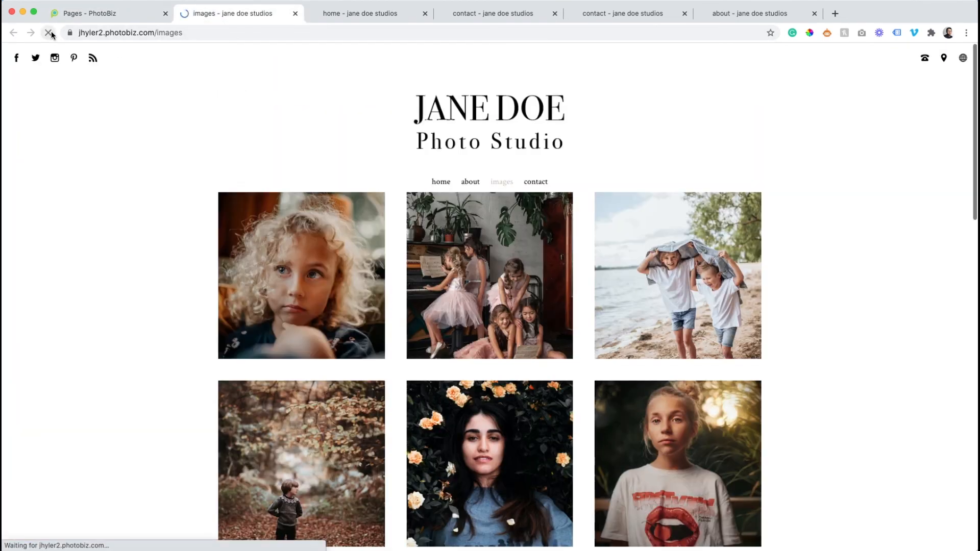
{"action": "scroll", "coordinate": [331, 151], "scroll_direction": "up", "scroll_amount": 10}
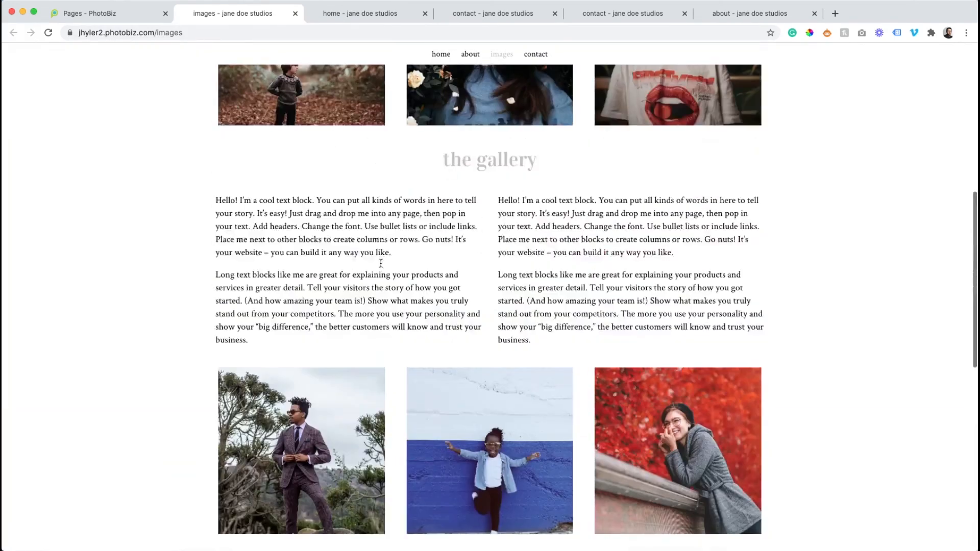
{"action": "scroll", "coordinate": [433, 217], "scroll_direction": "down", "scroll_amount": 9}
{"action": "scroll", "coordinate": [433, 217], "scroll_direction": "up", "scroll_amount": 4}
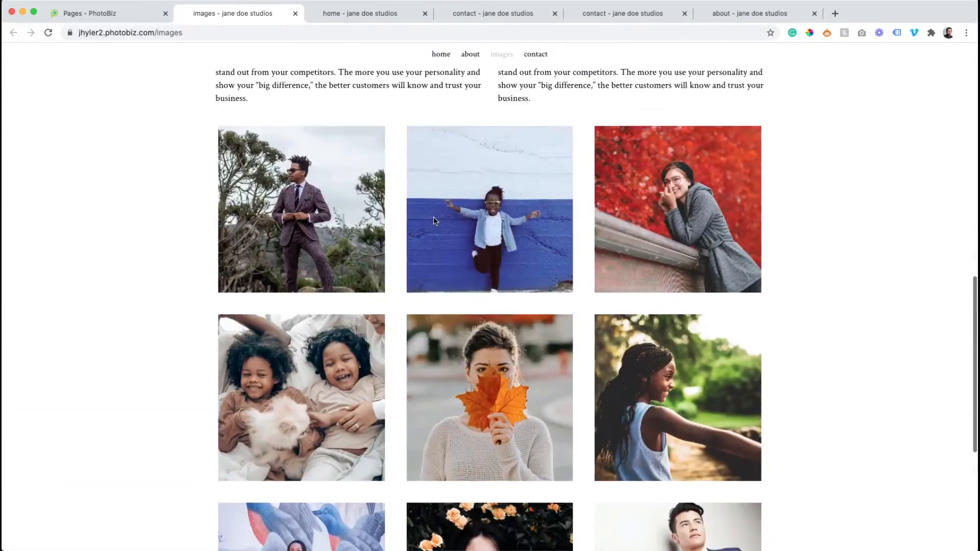
{"action": "left_click", "coordinate": [129, 15]}
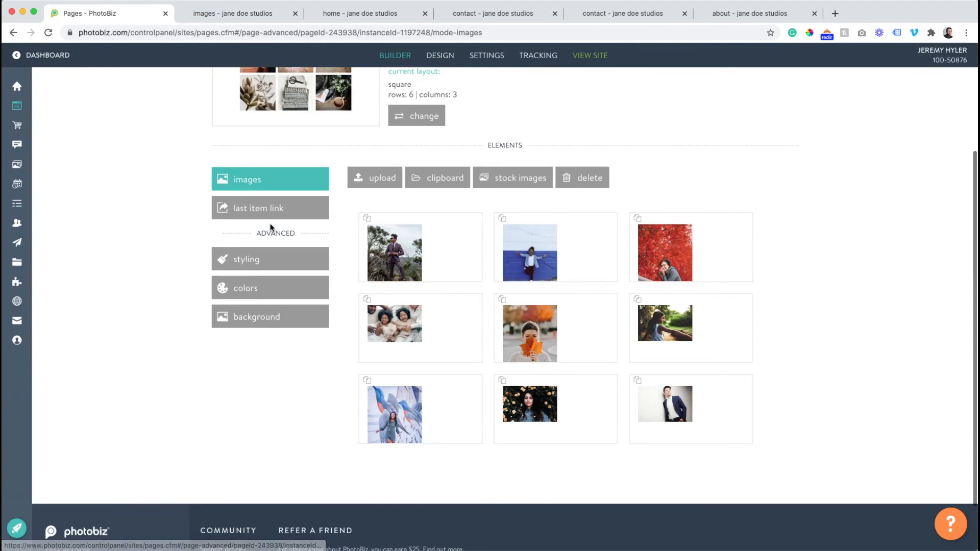
- Add a form block below the lower images block on the Images page and open it for editing
{"action": "scroll", "coordinate": [271, 229], "scroll_direction": "up", "scroll_amount": 3}
{"action": "left_click", "coordinate": [247, 147]}
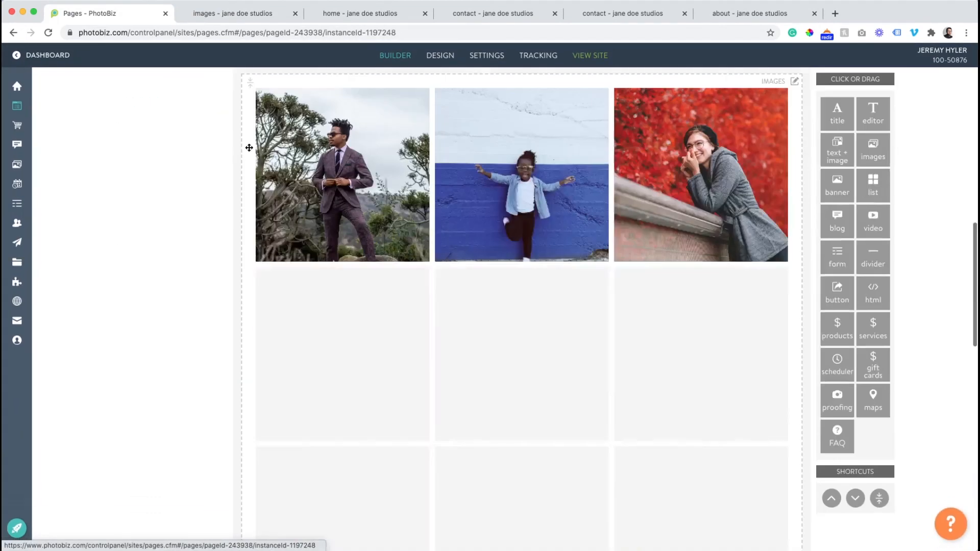
{"action": "scroll", "coordinate": [904, 328], "scroll_direction": "down", "scroll_amount": 10}
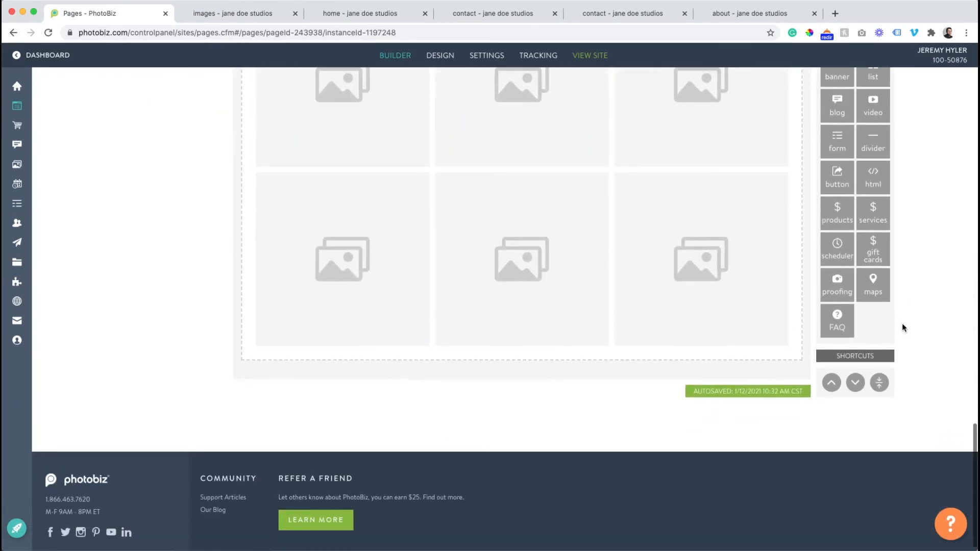
{"action": "scroll", "coordinate": [860, 240], "scroll_direction": "up", "scroll_amount": 2}
{"action": "left_click_drag", "start_coordinate": [835, 210], "coordinate": [603, 427]}
{"action": "left_click", "coordinate": [524, 483]}
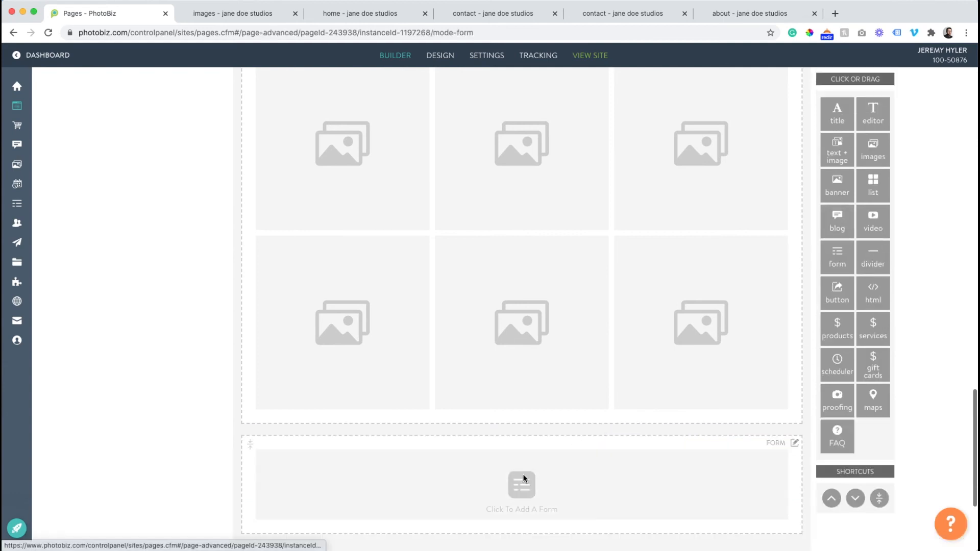
- Assign the Contact Form from the My Contact Forms category to the new form block and save it
{"action": "left_click", "coordinate": [364, 367]}
{"action": "left_click", "coordinate": [365, 375]}
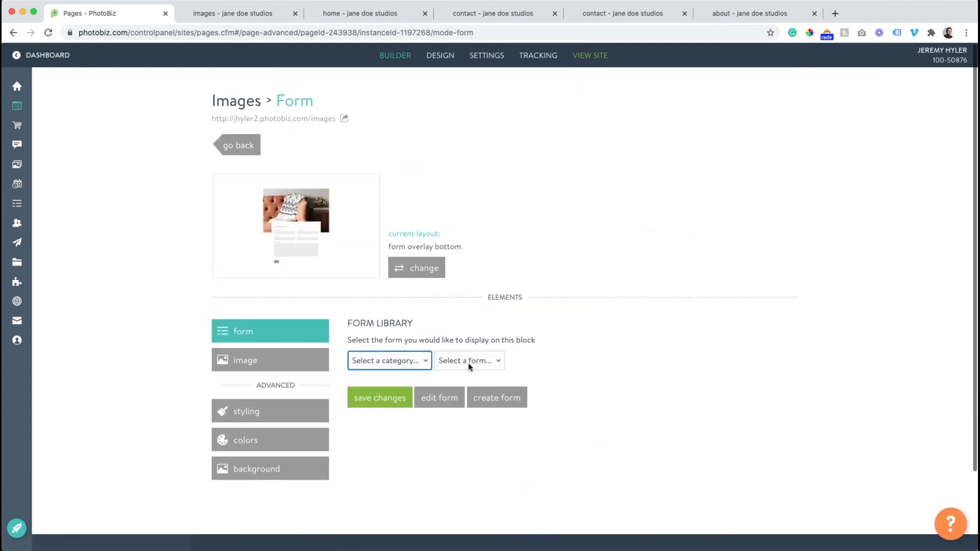
{"action": "left_click", "coordinate": [469, 364]}
{"action": "left_click", "coordinate": [469, 372]}
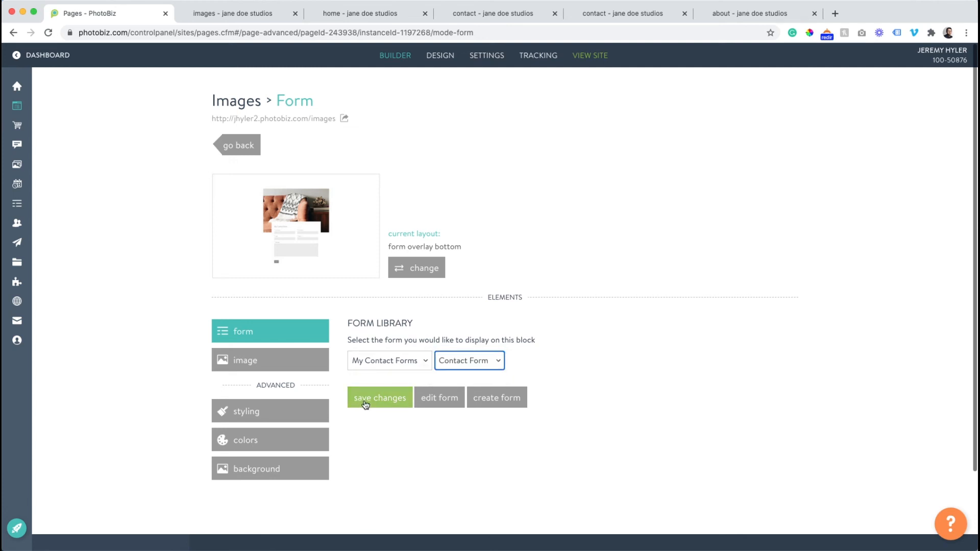
{"action": "left_click", "coordinate": [363, 404]}
- Change the form block's layout to single form and return to the Images page blocks
{"action": "left_click", "coordinate": [416, 270]}
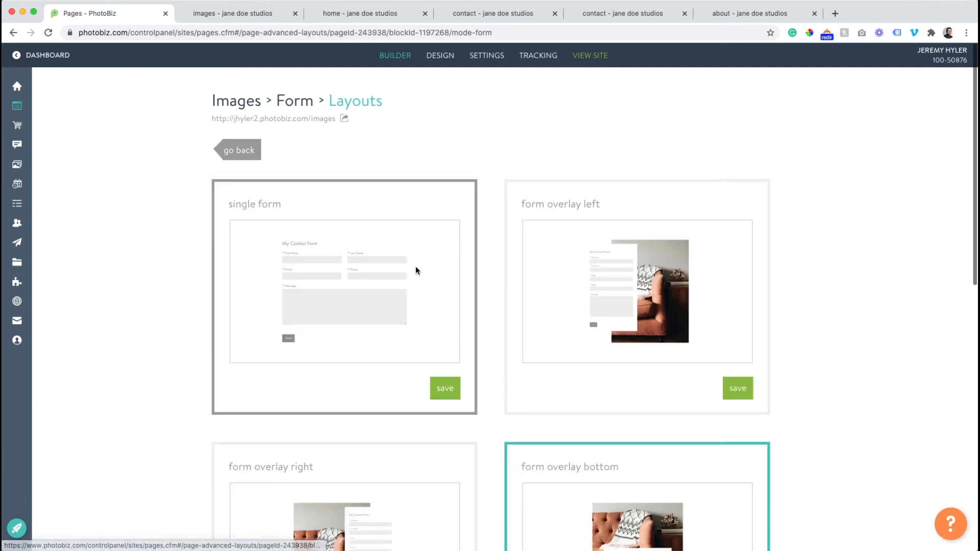
{"action": "left_click", "coordinate": [449, 387]}
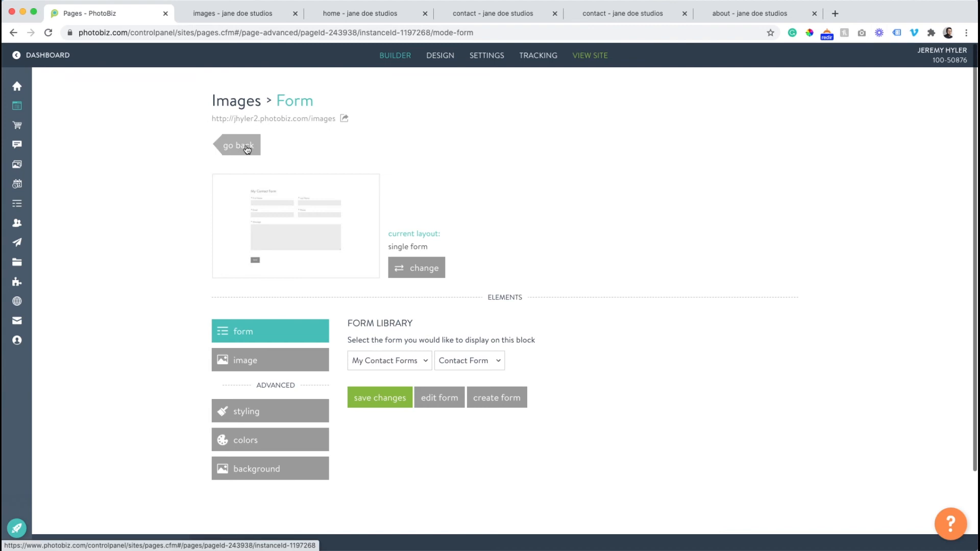
{"action": "left_click", "coordinate": [240, 153]}
- Reload the live Images page, check the contact form below the photos, and return to the builder
{"action": "left_click", "coordinate": [229, 14]}
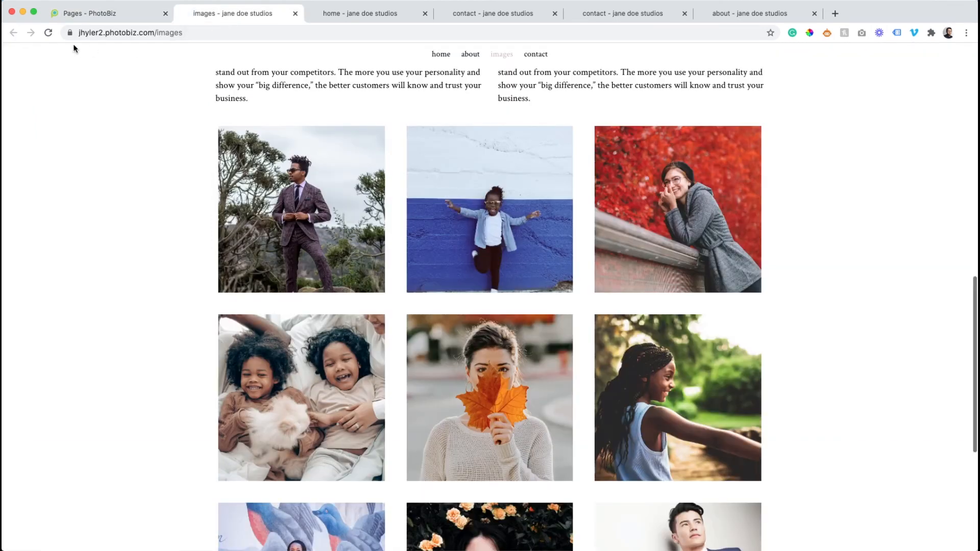
{"action": "left_click", "coordinate": [49, 32]}
{"action": "scroll", "coordinate": [195, 156], "scroll_direction": "down", "scroll_amount": 10}
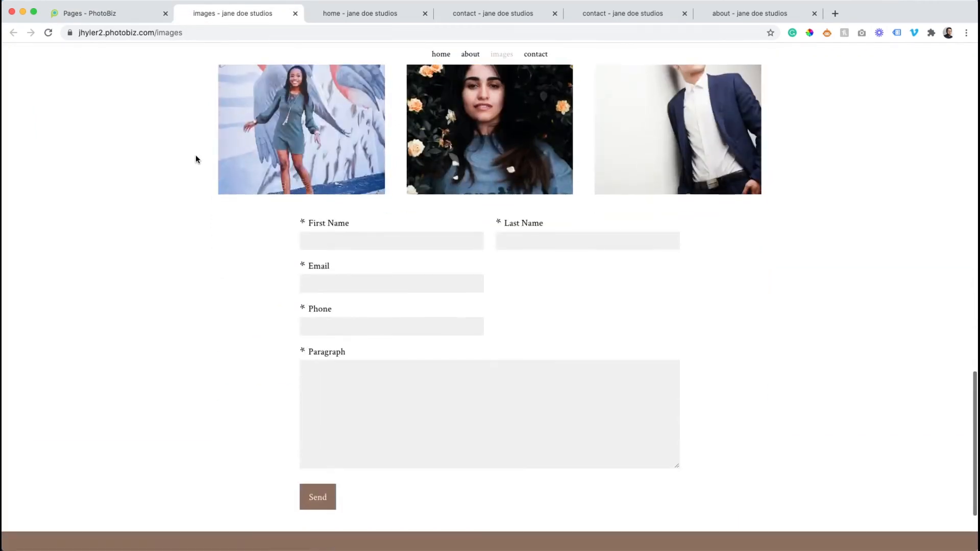
{"action": "left_click", "coordinate": [102, 13]}
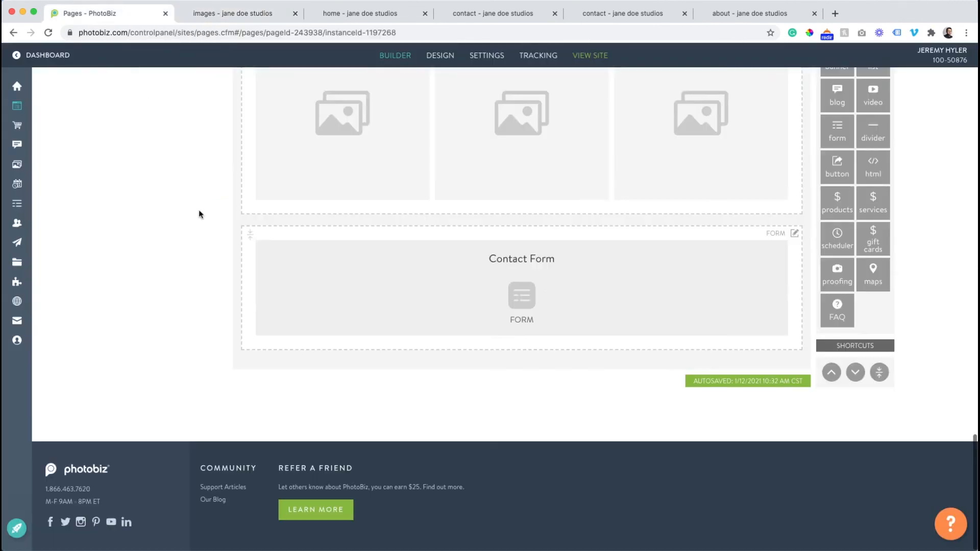
- Add a divider block between the lower images block and the contact form, and give it the line layout
{"action": "scroll", "coordinate": [882, 173], "scroll_direction": "up", "scroll_amount": 1}
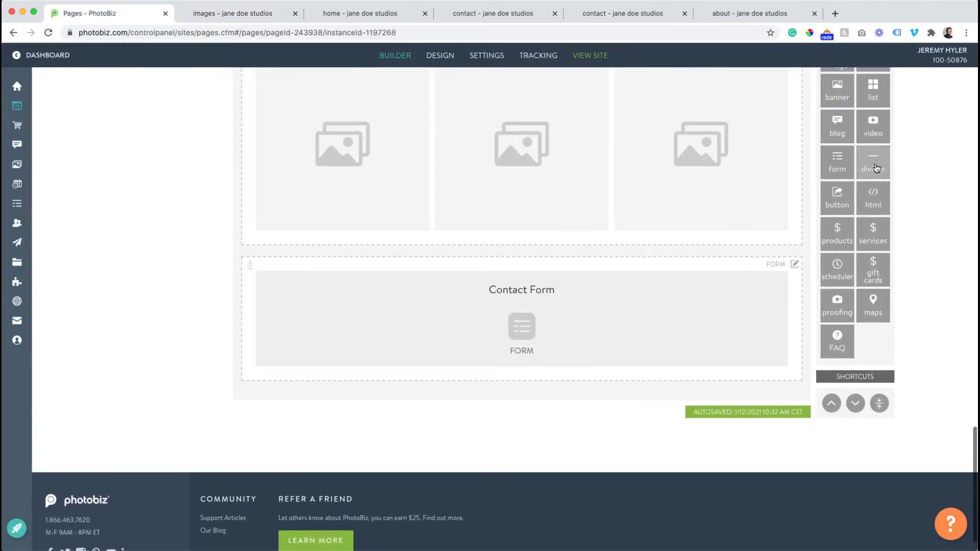
{"action": "left_click_drag", "start_coordinate": [873, 162], "coordinate": [603, 245]}
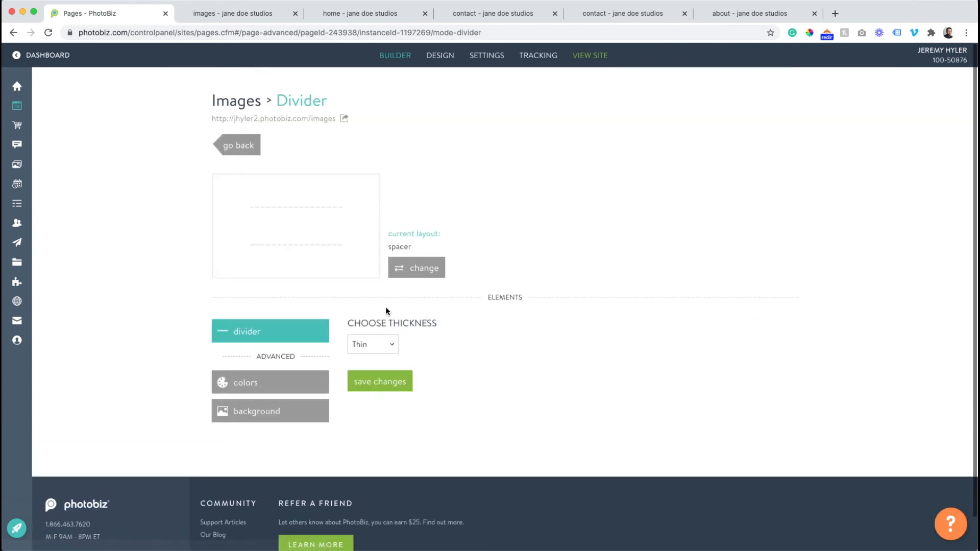
{"action": "left_click", "coordinate": [406, 274]}
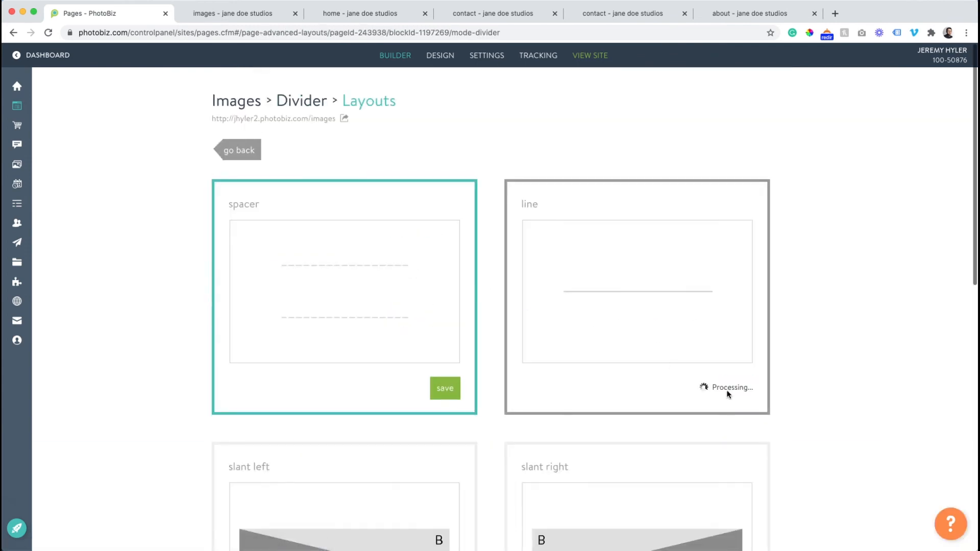
- Set the divider's thickness to Ultra thin with a Long length and save the changes
{"action": "left_click", "coordinate": [371, 345]}
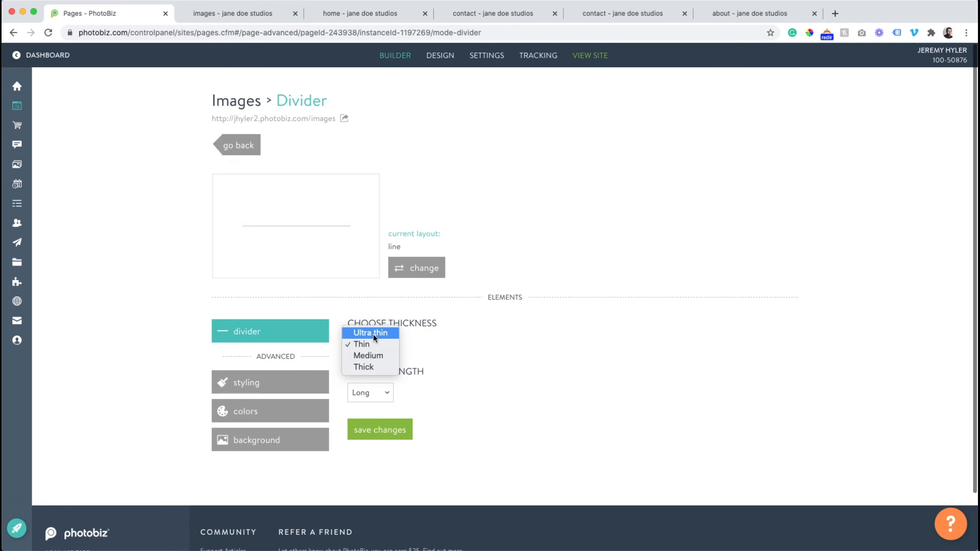
{"action": "left_click", "coordinate": [373, 334]}
{"action": "left_click", "coordinate": [369, 392]}
{"action": "left_click", "coordinate": [374, 428]}
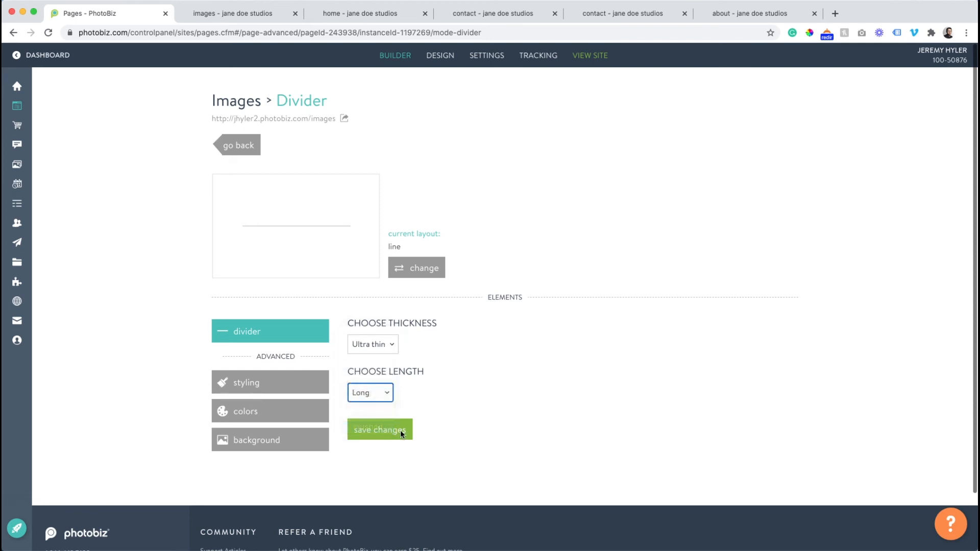
{"action": "left_click", "coordinate": [402, 434]}
- Reload the live Images page and review the divider line, contact form and footer
{"action": "left_click", "coordinate": [229, 15]}
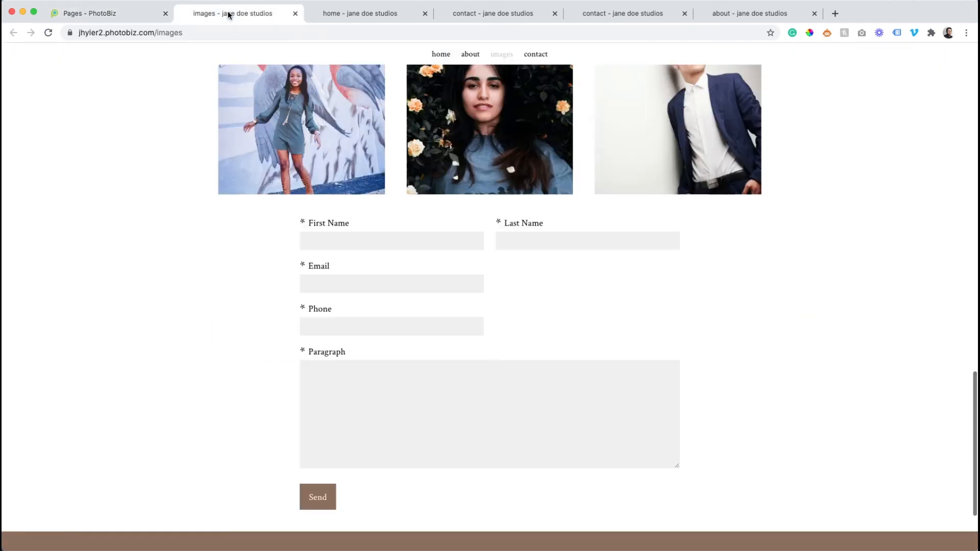
{"action": "left_click", "coordinate": [48, 32]}
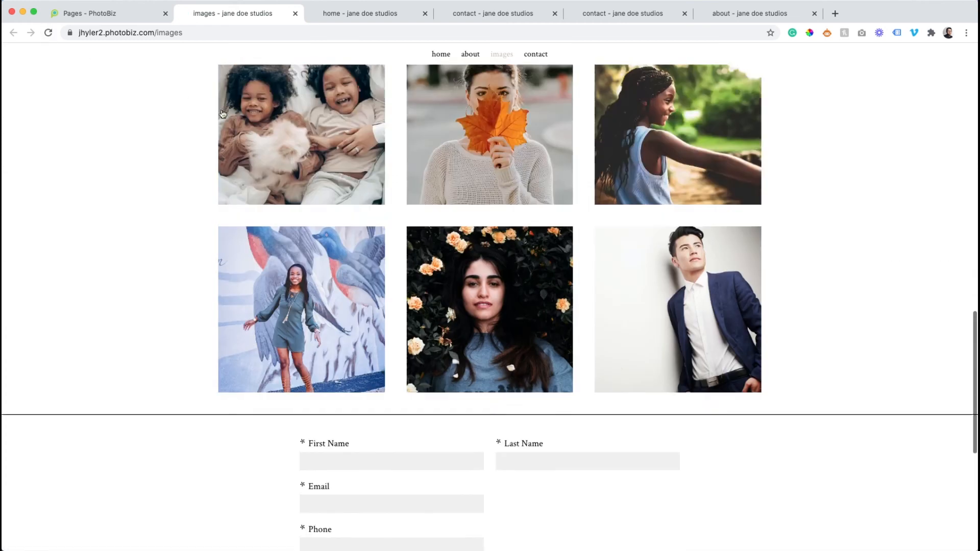
{"action": "scroll", "coordinate": [221, 113], "scroll_direction": "down", "scroll_amount": 8}
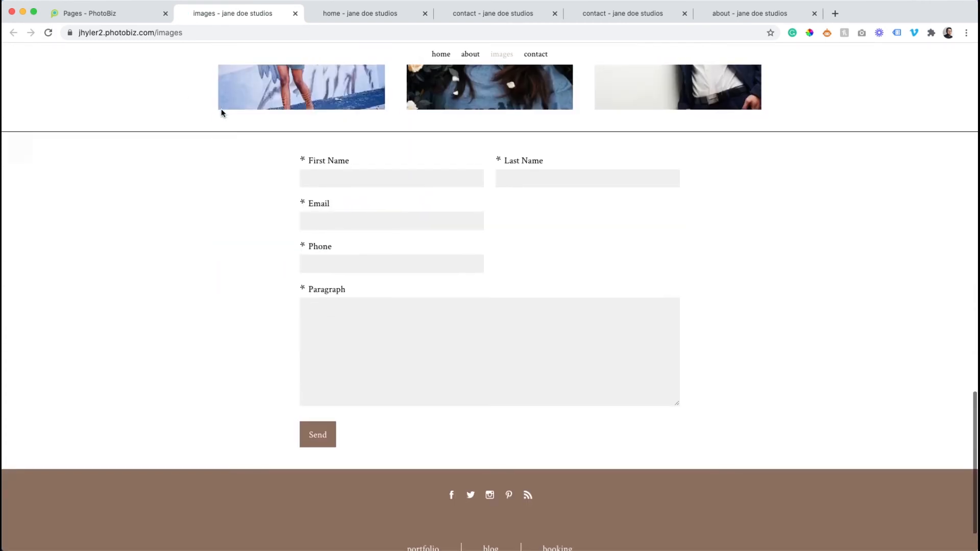
{"action": "scroll", "coordinate": [221, 109], "scroll_direction": "up", "scroll_amount": 15}
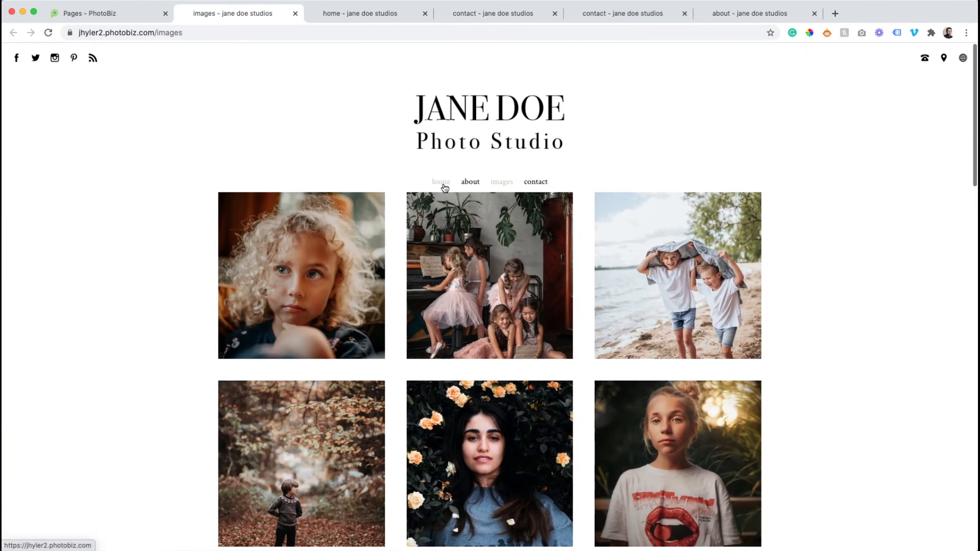
- Review the live home page and follow its view gallery button to look through the Images page
{"action": "scroll", "coordinate": [467, 194], "scroll_direction": "down", "scroll_amount": 10}
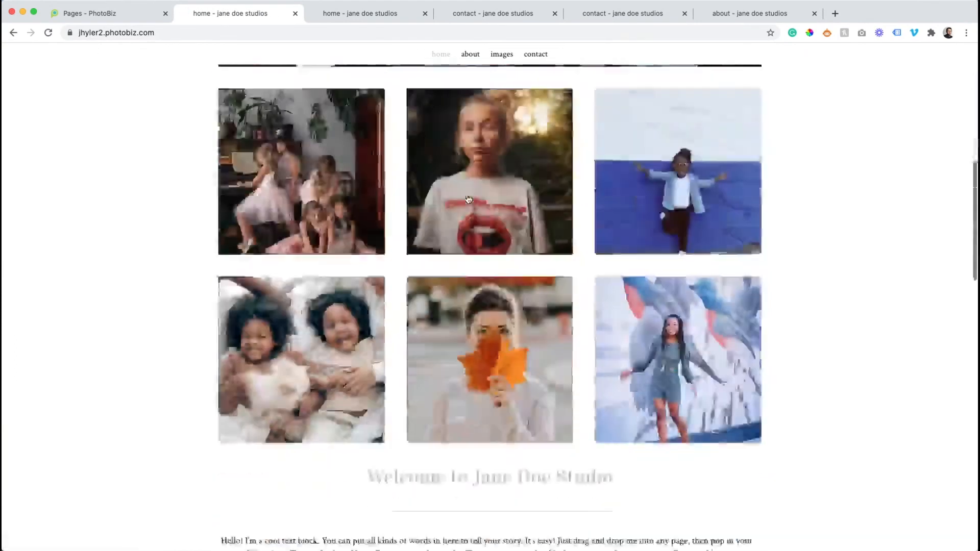
{"action": "scroll", "coordinate": [467, 198], "scroll_direction": "down", "scroll_amount": 8}
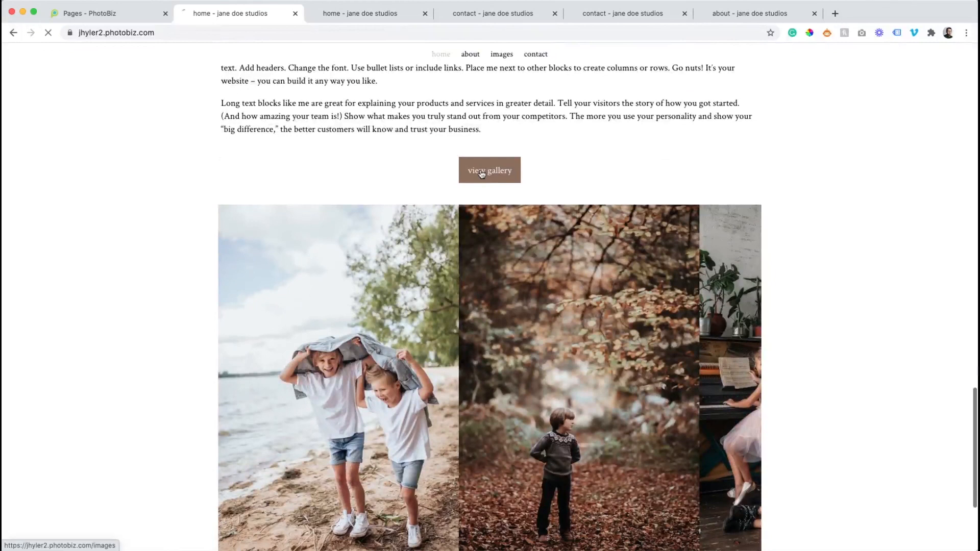
{"action": "scroll", "coordinate": [455, 182], "scroll_direction": "down", "scroll_amount": 8}
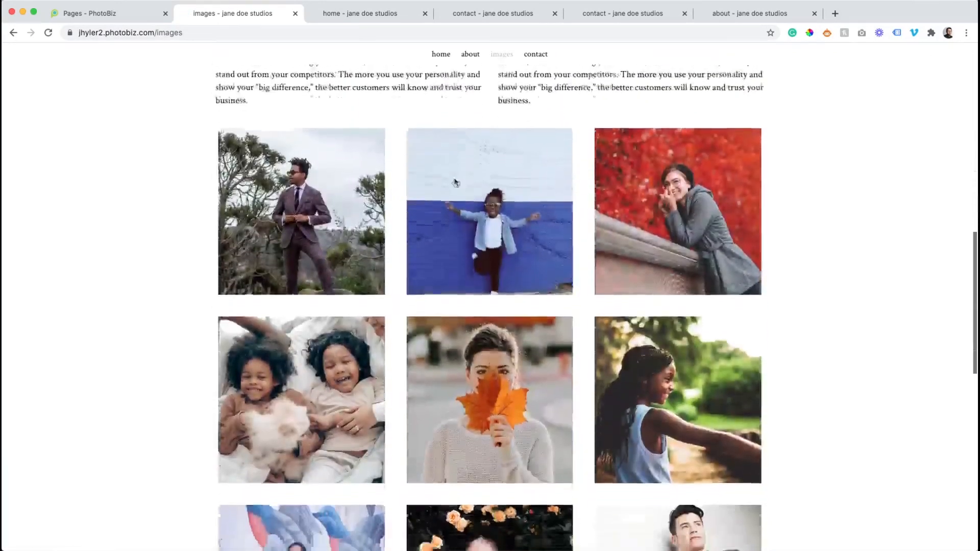
- Return to the live home page and review its image grid, welcome text, view gallery button and lower image gallery
{"action": "scroll", "coordinate": [455, 181], "scroll_direction": "up", "scroll_amount": 12}
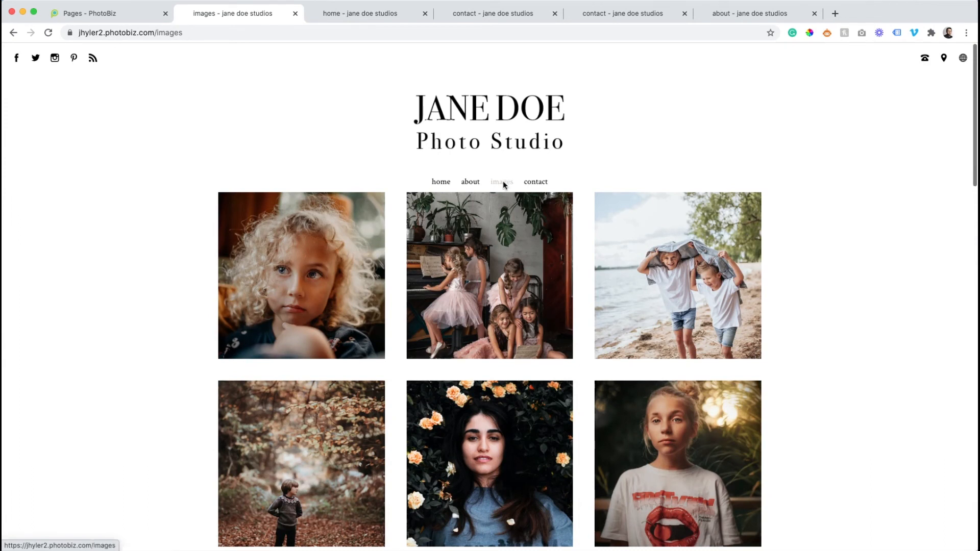
{"action": "left_click", "coordinate": [435, 183]}
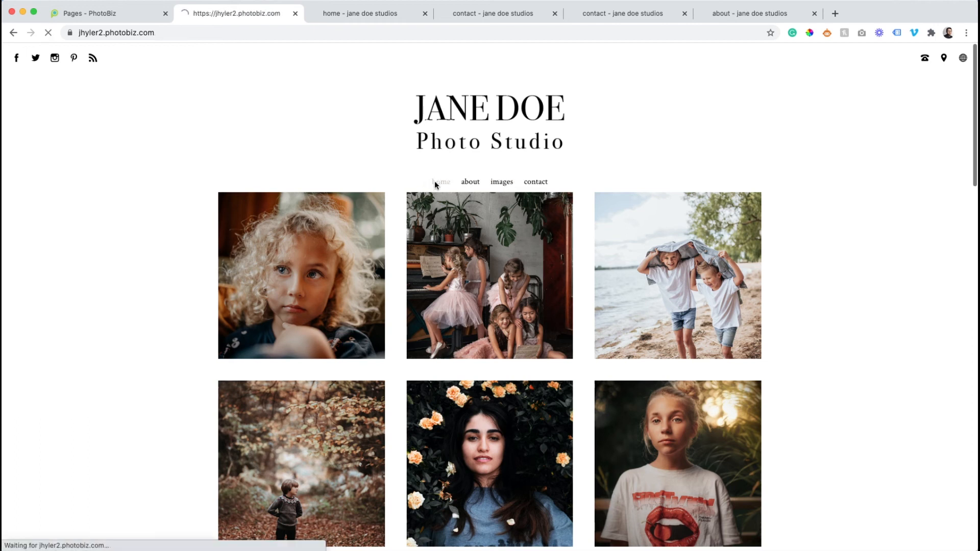
{"action": "scroll", "coordinate": [403, 203], "scroll_direction": "down", "scroll_amount": 8}
{"action": "scroll", "coordinate": [403, 203], "scroll_direction": "down", "scroll_amount": 7}
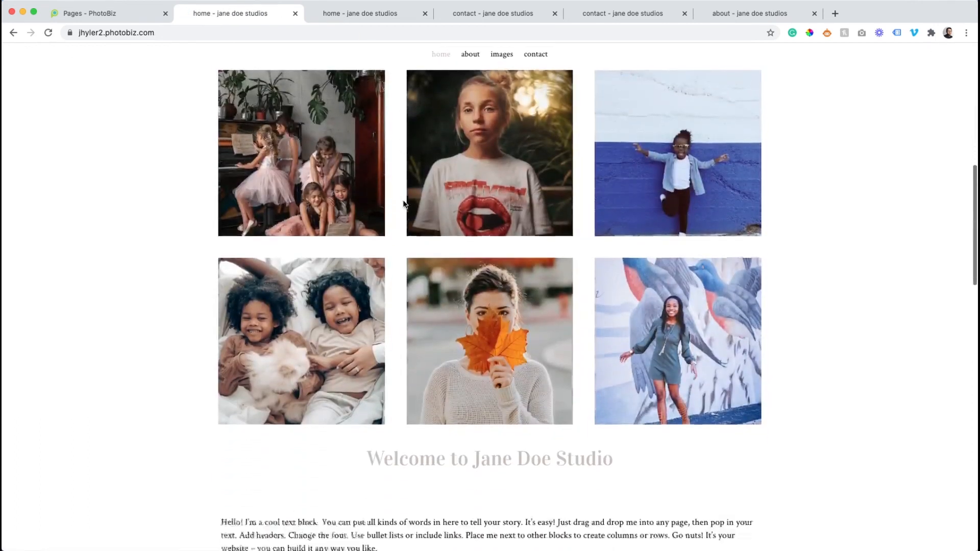
{"action": "scroll", "coordinate": [402, 203], "scroll_direction": "down", "scroll_amount": 13}
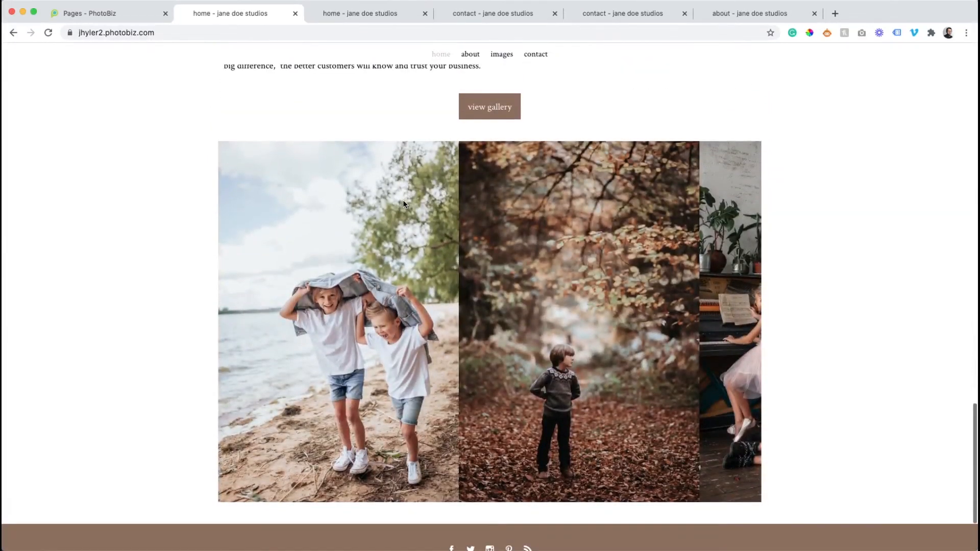
{"action": "scroll", "coordinate": [403, 203], "scroll_direction": "up", "scroll_amount": 20}
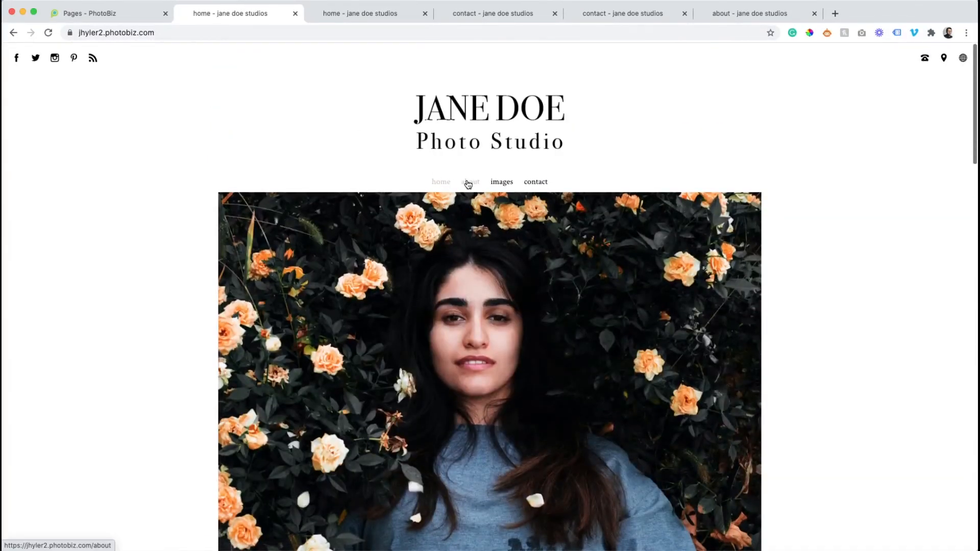
- Open the live About page and review its images, the Hello! text with the View Gallery button, and the contact form
{"action": "left_click", "coordinate": [469, 182]}
{"action": "scroll", "coordinate": [467, 184], "scroll_direction": "down", "scroll_amount": 2}
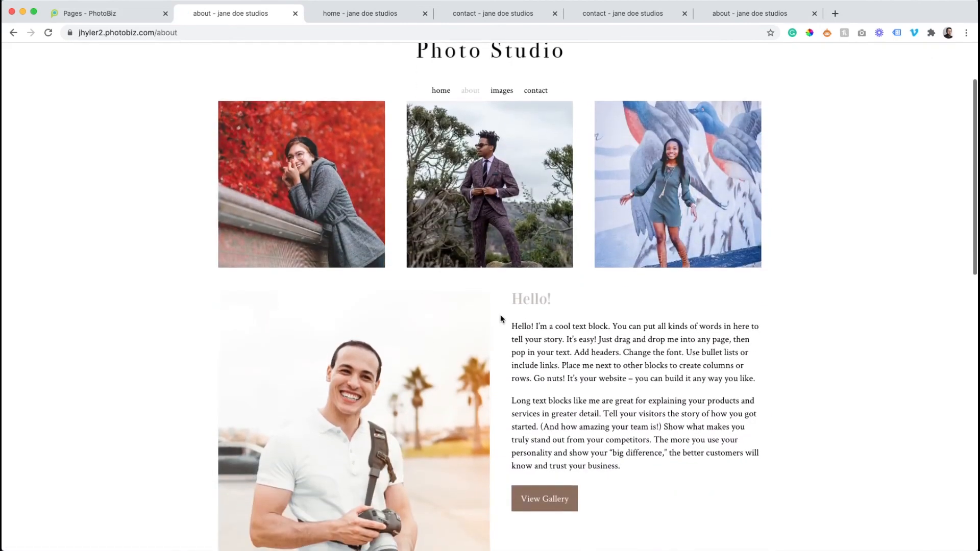
{"action": "scroll", "coordinate": [500, 317], "scroll_direction": "down", "scroll_amount": 6}
{"action": "scroll", "coordinate": [500, 319], "scroll_direction": "down", "scroll_amount": 5}
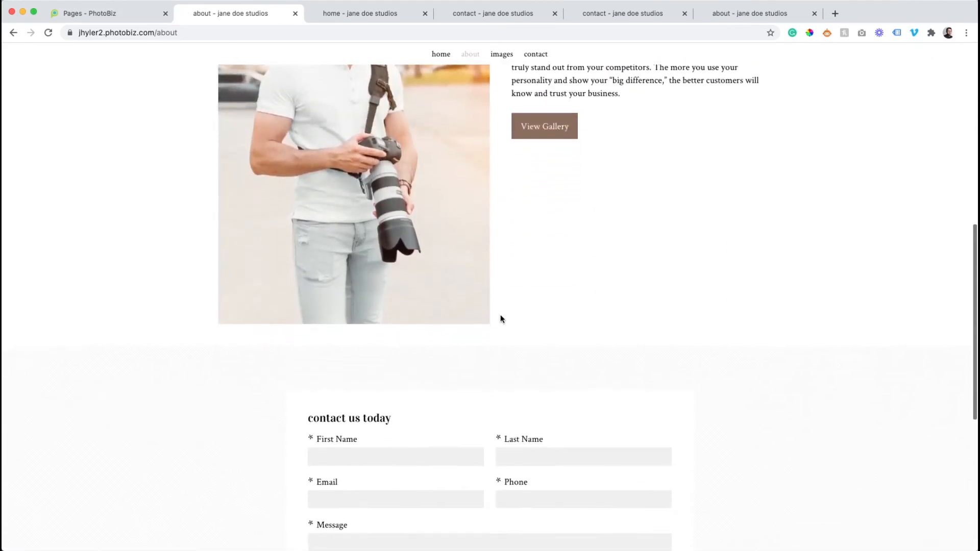
{"action": "scroll", "coordinate": [374, 319], "scroll_direction": "up", "scroll_amount": 7}
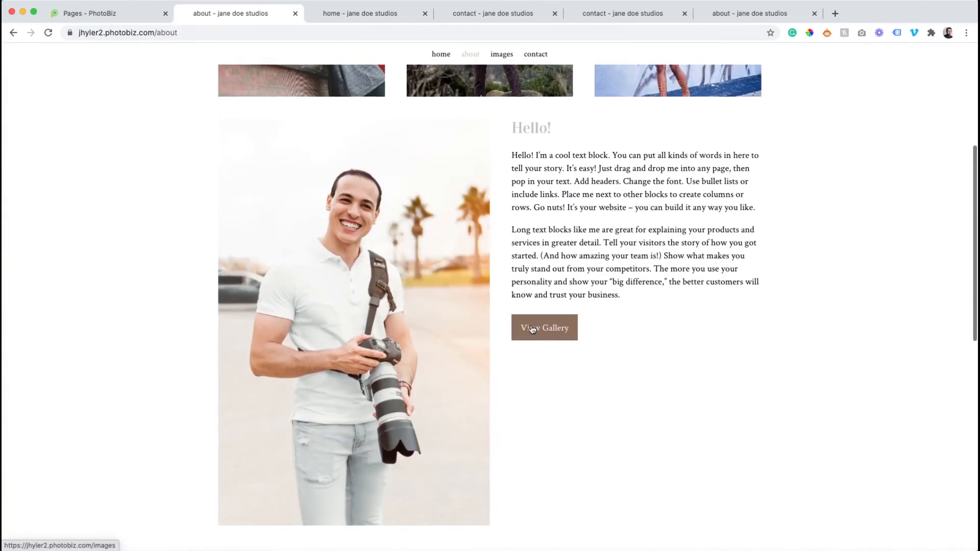
{"action": "scroll", "coordinate": [532, 329], "scroll_direction": "down", "scroll_amount": 6}
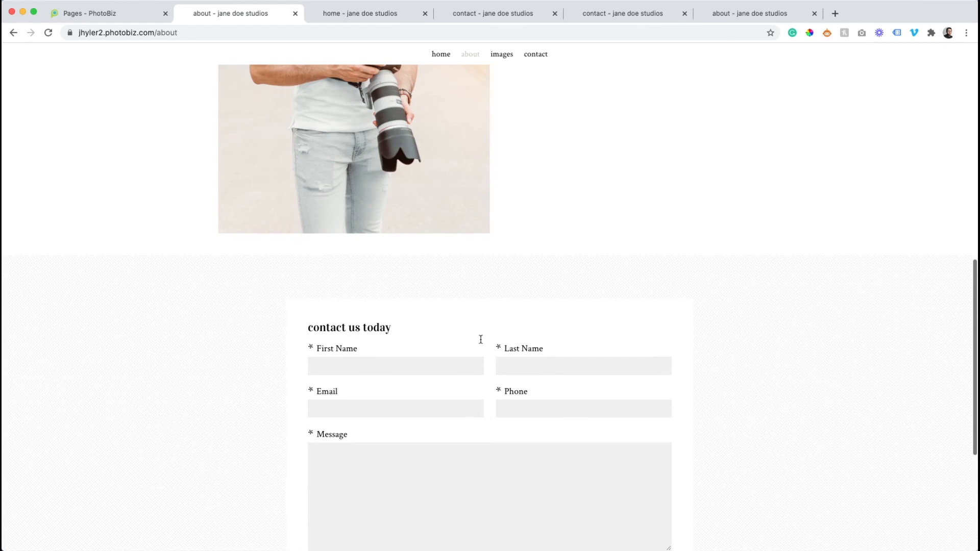
- Open the live Images page and review the text columns, lower image grid, divider line and contact form
{"action": "left_click", "coordinate": [502, 55]}
{"action": "scroll", "coordinate": [477, 138], "scroll_direction": "down", "scroll_amount": 11}
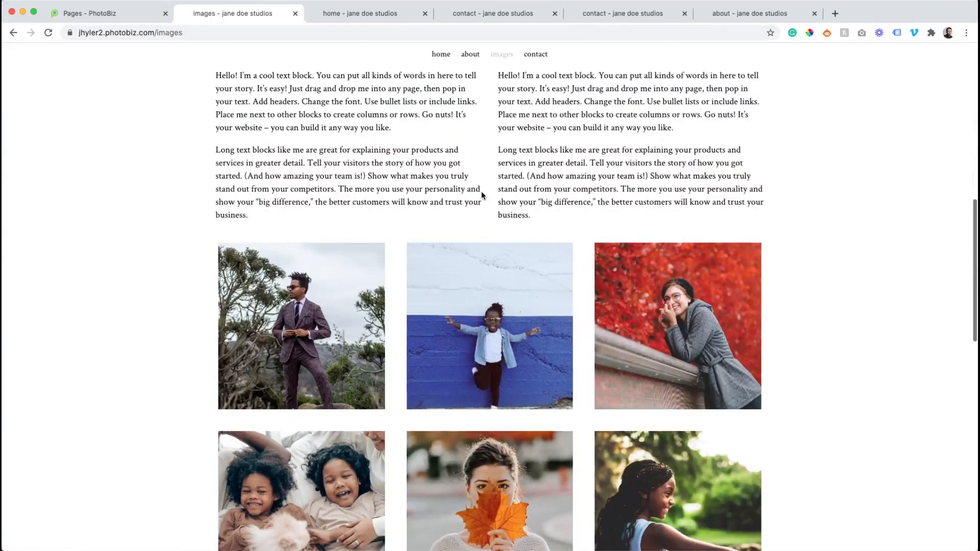
{"action": "scroll", "coordinate": [498, 179], "scroll_direction": "down", "scroll_amount": 7}
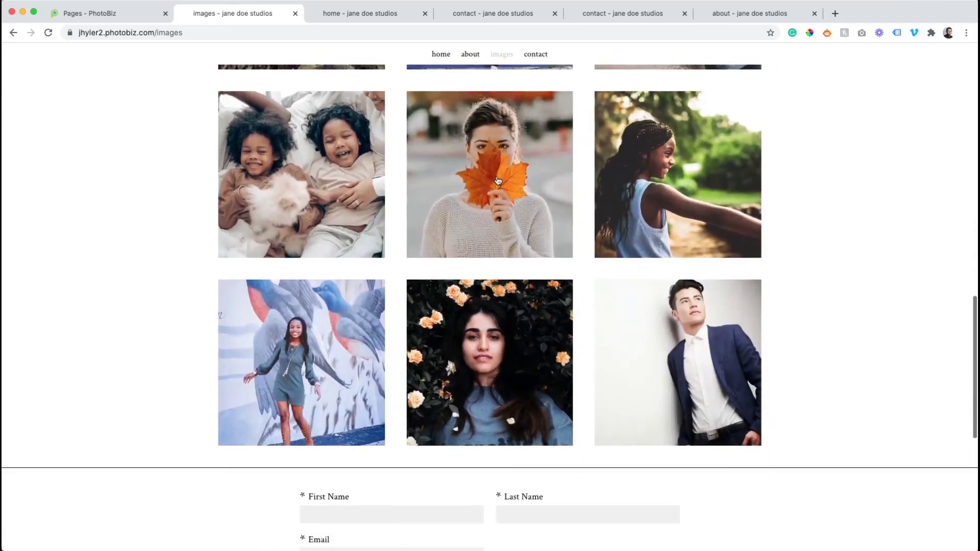
{"action": "scroll", "coordinate": [498, 180], "scroll_direction": "up", "scroll_amount": 18}
{"action": "scroll", "coordinate": [498, 179], "scroll_direction": "down", "scroll_amount": 17}
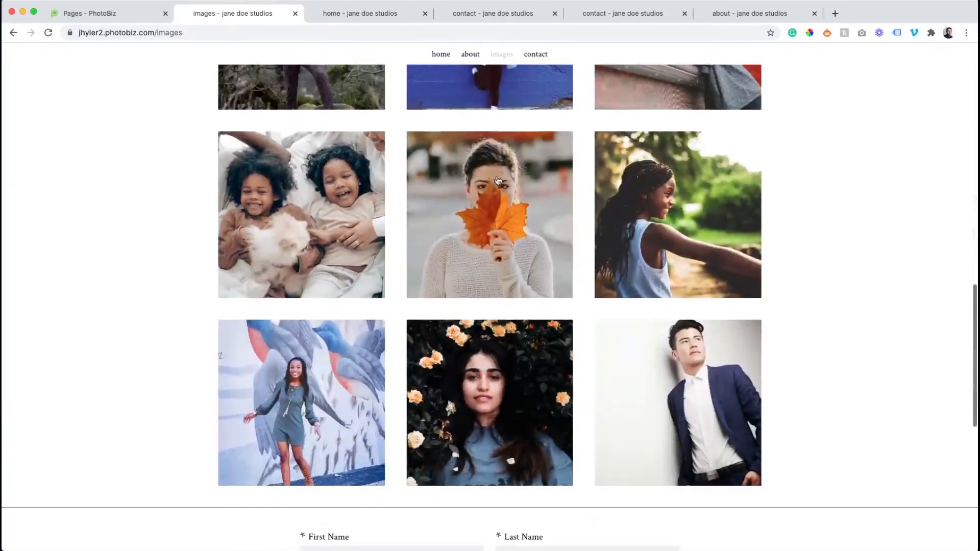
{"action": "scroll", "coordinate": [498, 180], "scroll_direction": "down", "scroll_amount": 7}
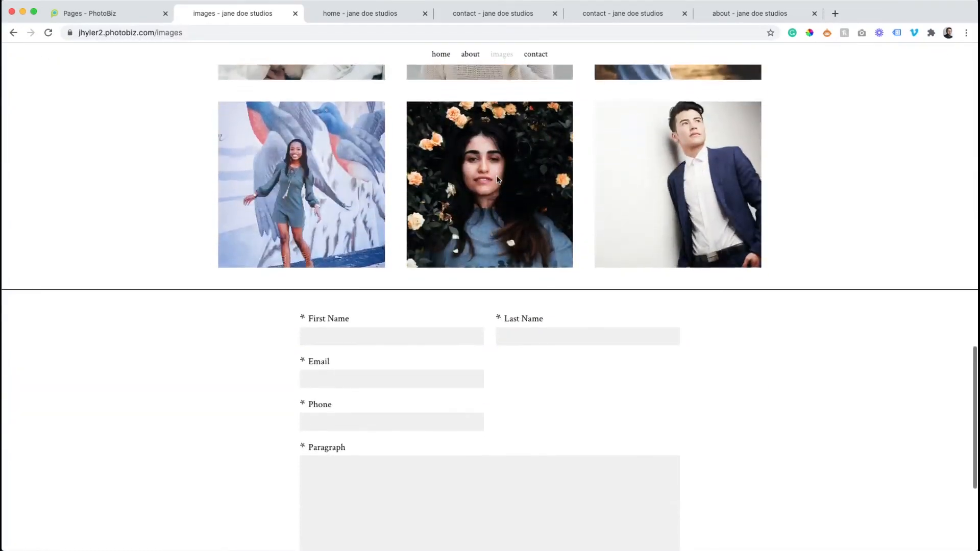
{"action": "scroll", "coordinate": [440, 277], "scroll_direction": "down", "scroll_amount": 1}
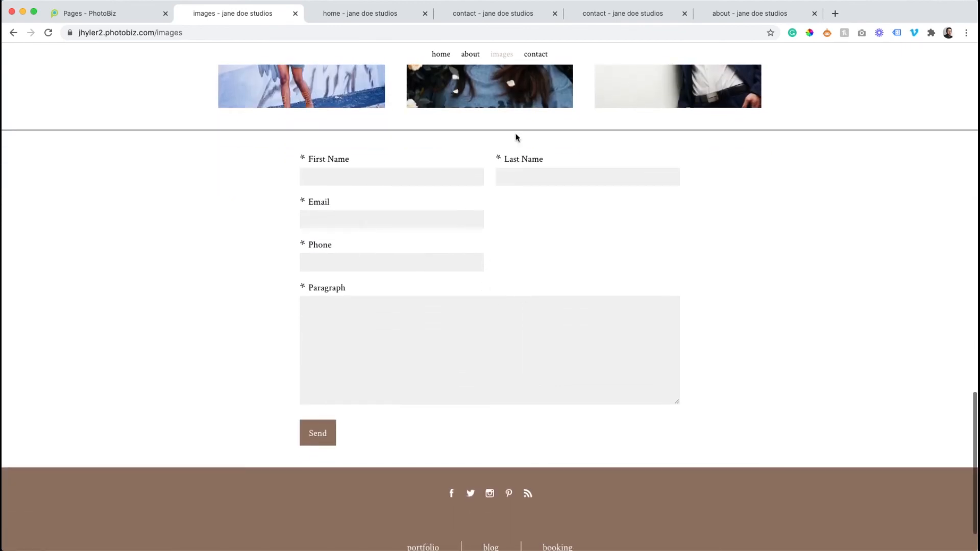
- Open the live Contact page and review its banner, map, Information text, contact form and footer
{"action": "scroll", "coordinate": [448, 234], "scroll_direction": "down", "scroll_amount": 11}
{"action": "scroll", "coordinate": [448, 236], "scroll_direction": "down", "scroll_amount": 4}
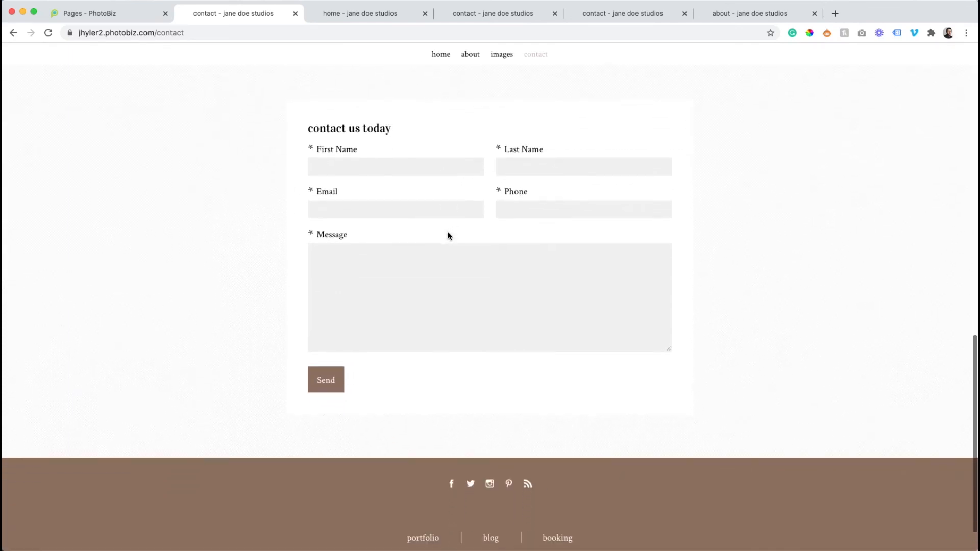
{"action": "scroll", "coordinate": [448, 235], "scroll_direction": "up", "scroll_amount": 10}
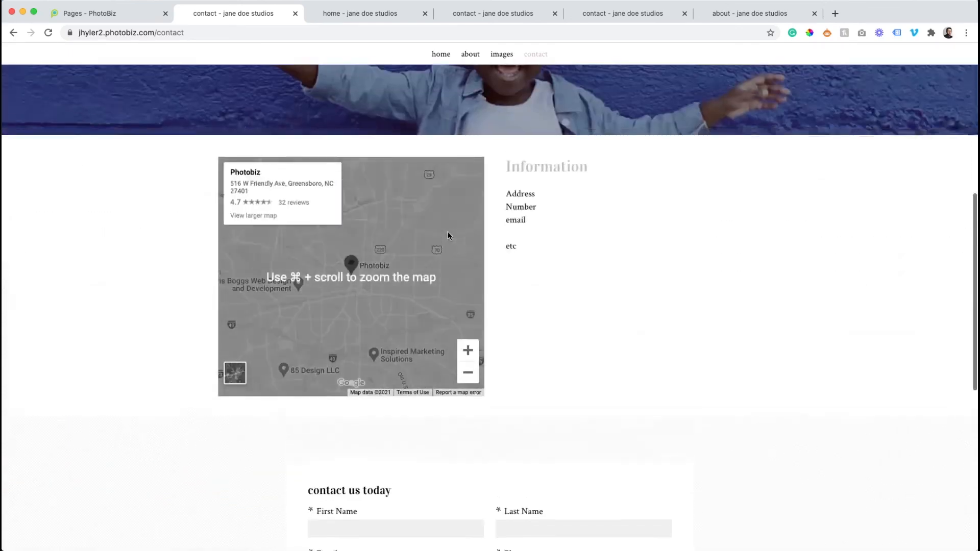
{"action": "scroll", "coordinate": [448, 236], "scroll_direction": "up", "scroll_amount": 3}
{"action": "scroll", "coordinate": [449, 232], "scroll_direction": "up", "scroll_amount": 3}
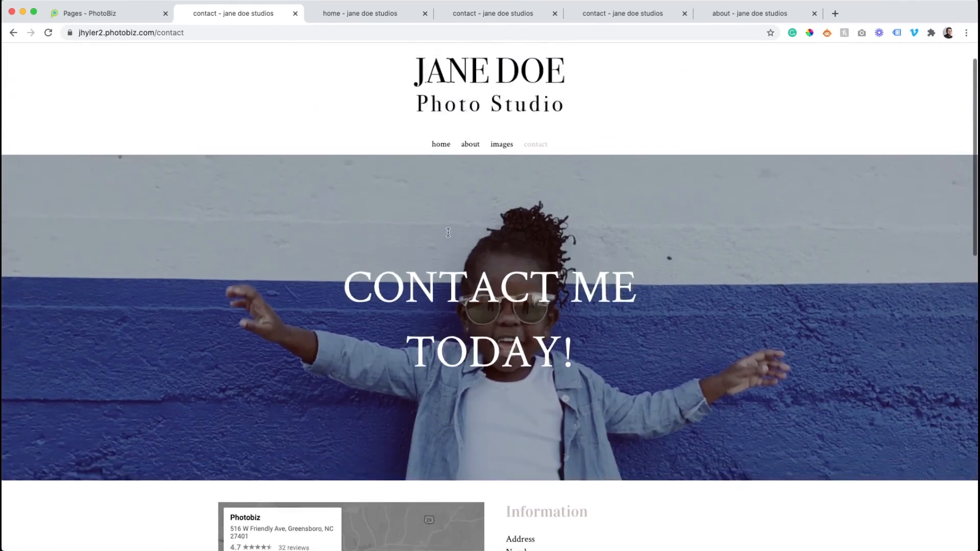
{"action": "scroll", "coordinate": [448, 235], "scroll_direction": "down", "scroll_amount": 3}
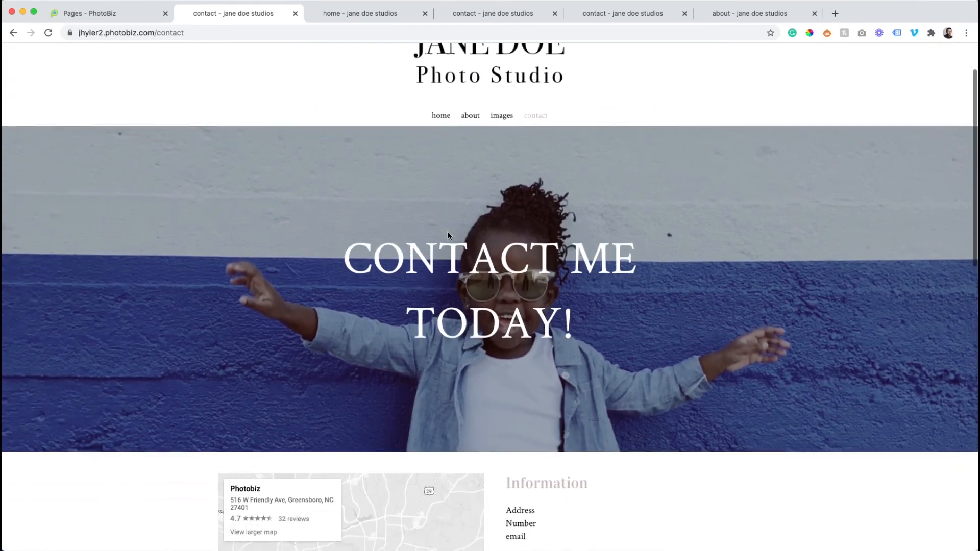